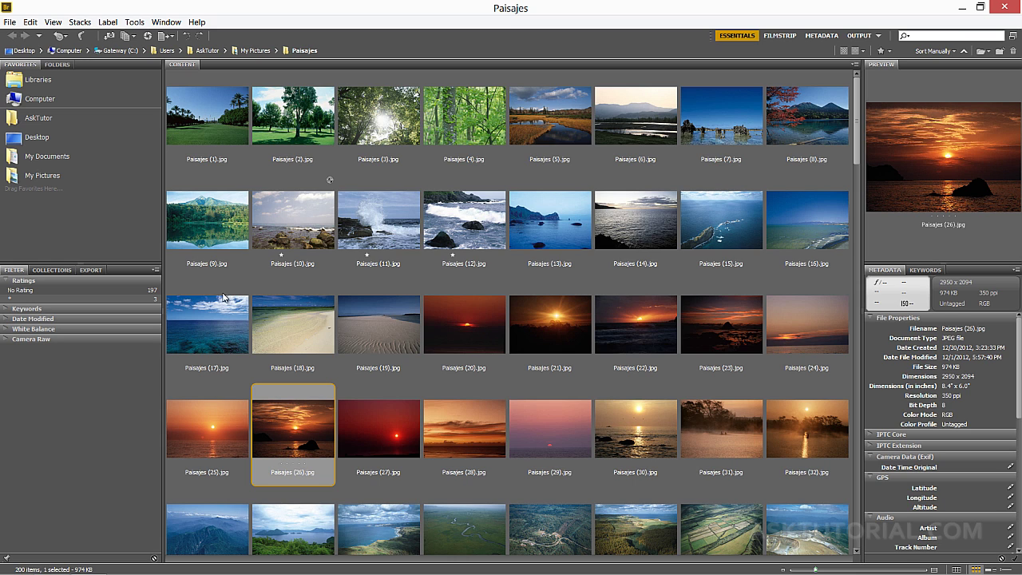
Select the images Paisajes (17) to (23) and (25) to (31), and send them to Photoshop's Contact Sheet II.
{"action": "left_click_drag", "start_coordinate": [223, 281], "coordinate": [720, 461]}
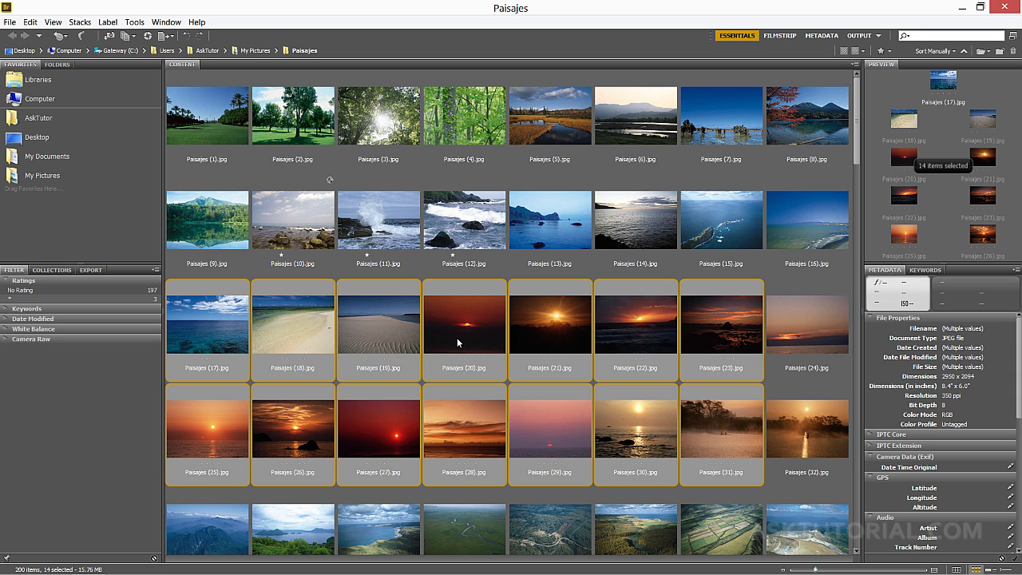
{"action": "left_click", "coordinate": [135, 23]}
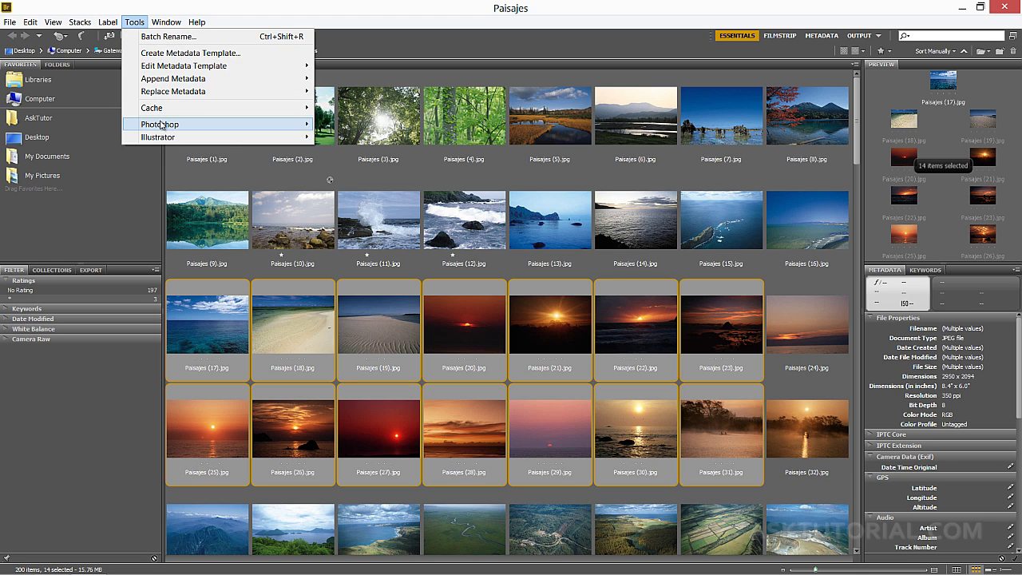
{"action": "mouse_move", "coordinate": [161, 126]}
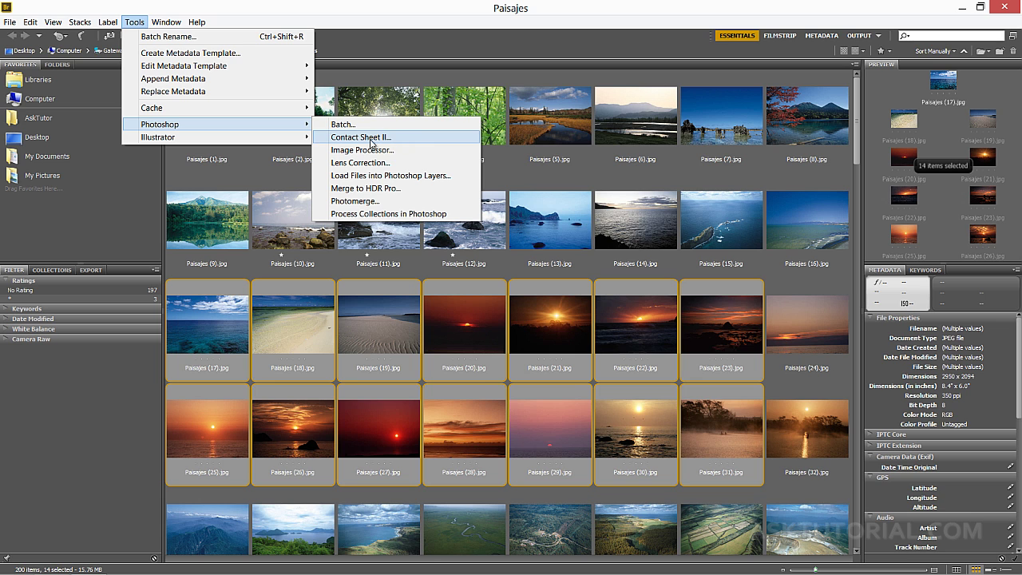
{"action": "left_click", "coordinate": [402, 143]}
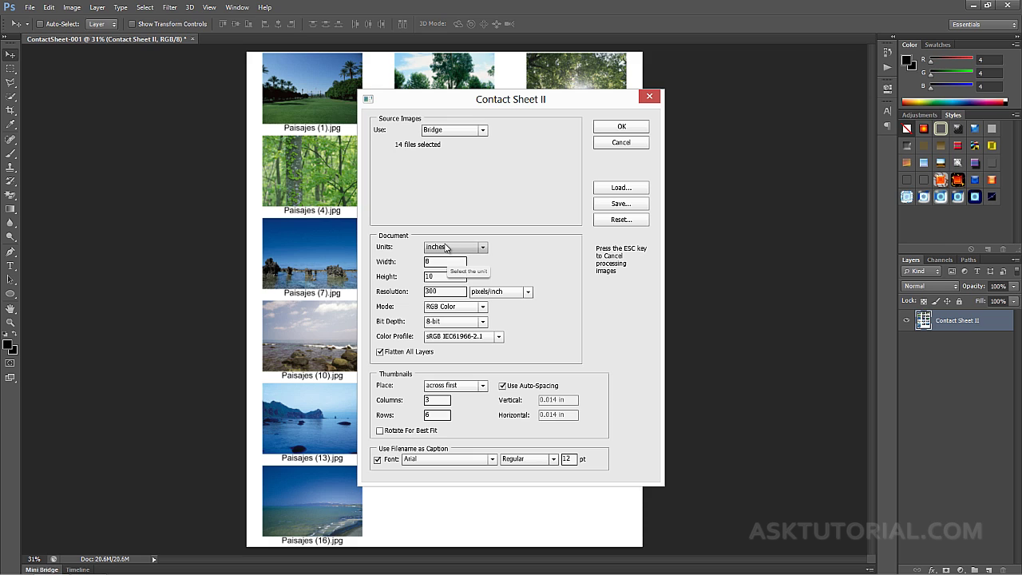
Set the contact sheet thumbnails to 4 rows, keeping inches as the document unit, and generate the sheets.
{"action": "left_click", "coordinate": [482, 249]}
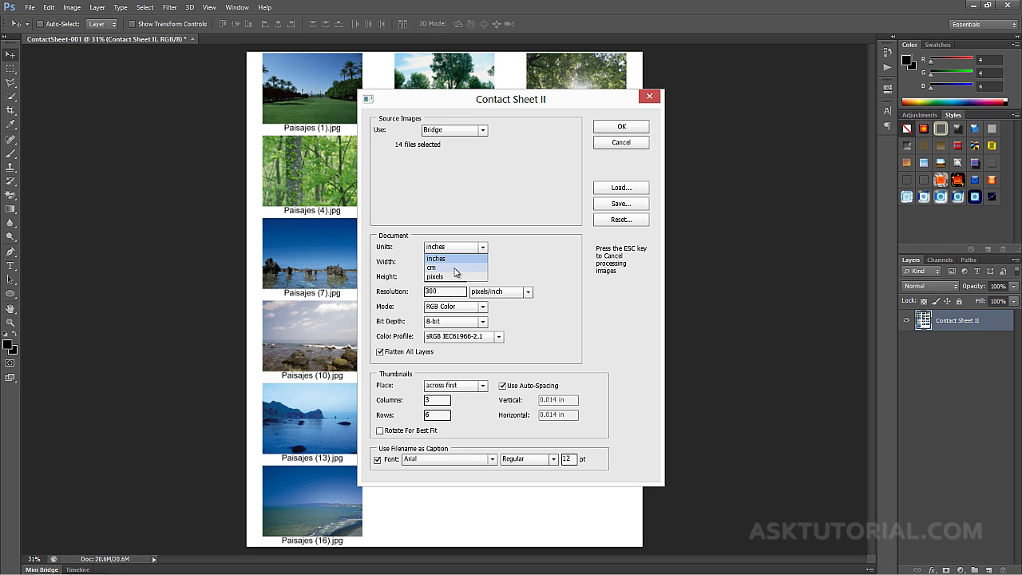
{"action": "left_click", "coordinate": [524, 276]}
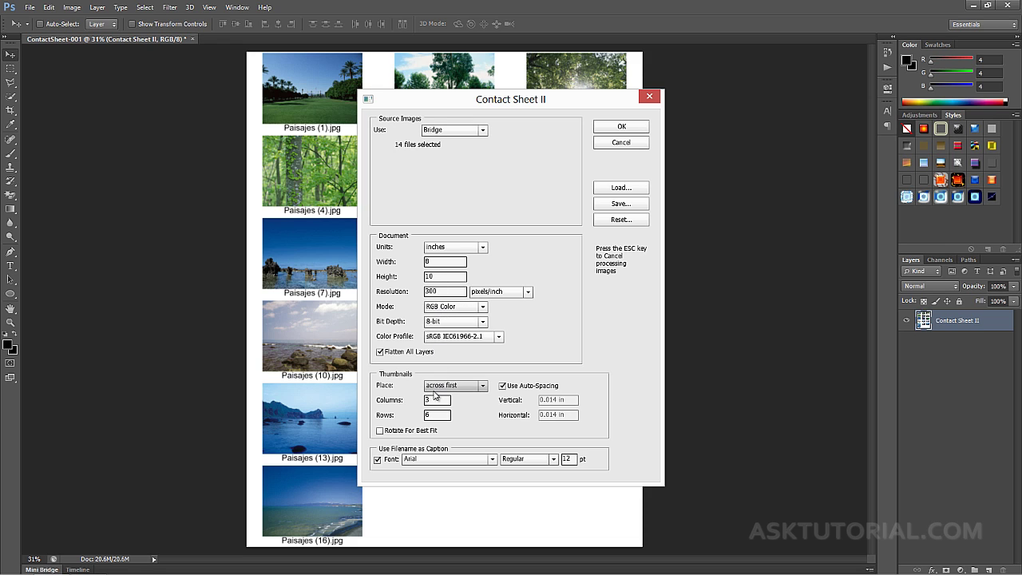
{"action": "left_click_drag", "start_coordinate": [450, 102], "coordinate": [656, 102]}
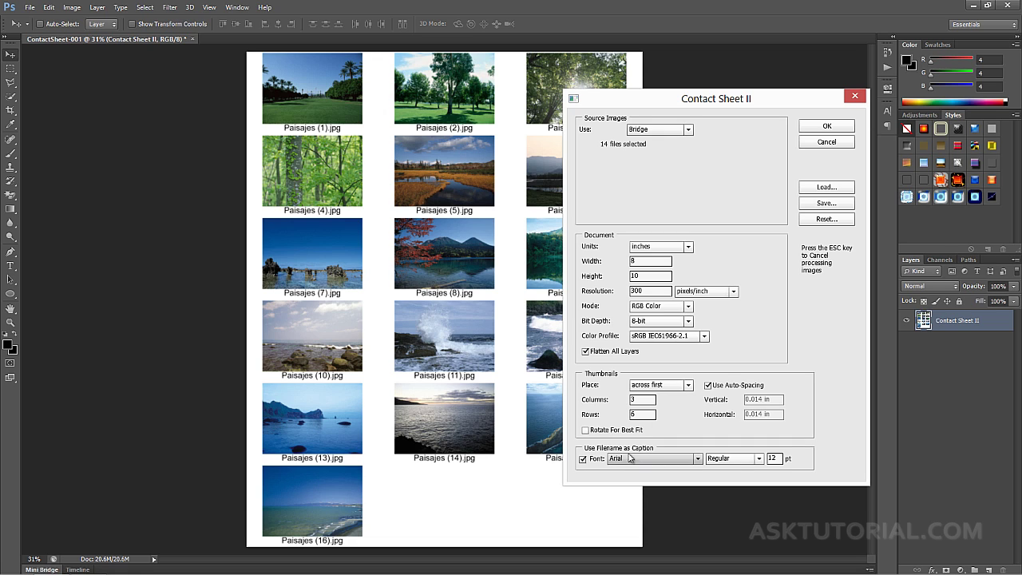
{"action": "left_click_drag", "start_coordinate": [644, 416], "coordinate": [623, 416]}
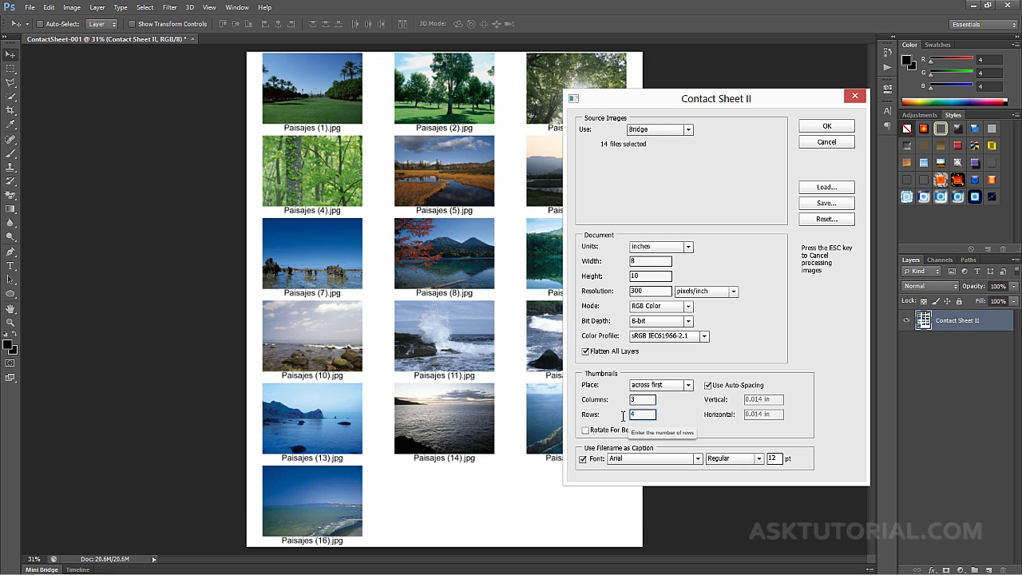
{"action": "type", "text": "4"}
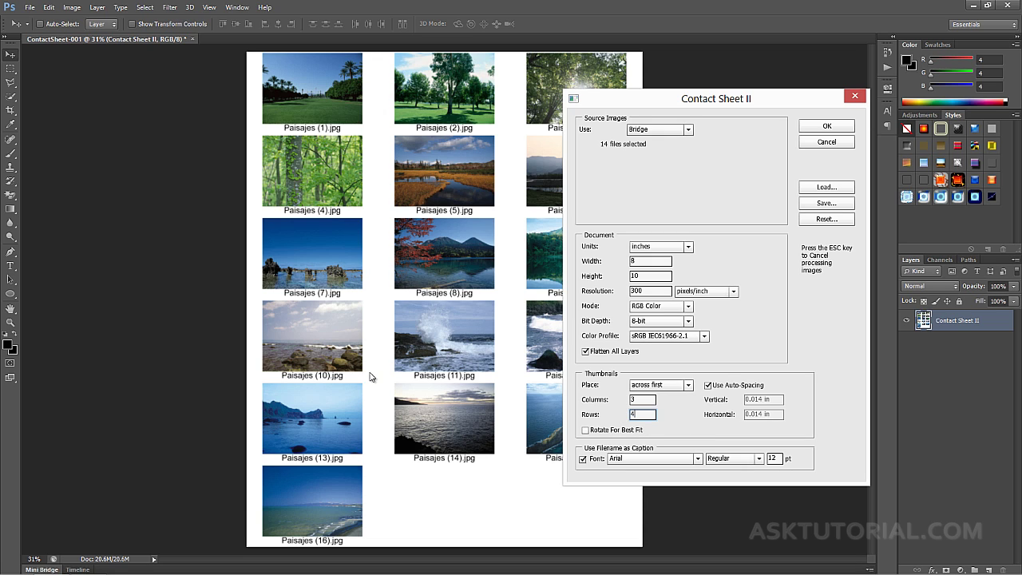
{"action": "left_click", "coordinate": [825, 127]}
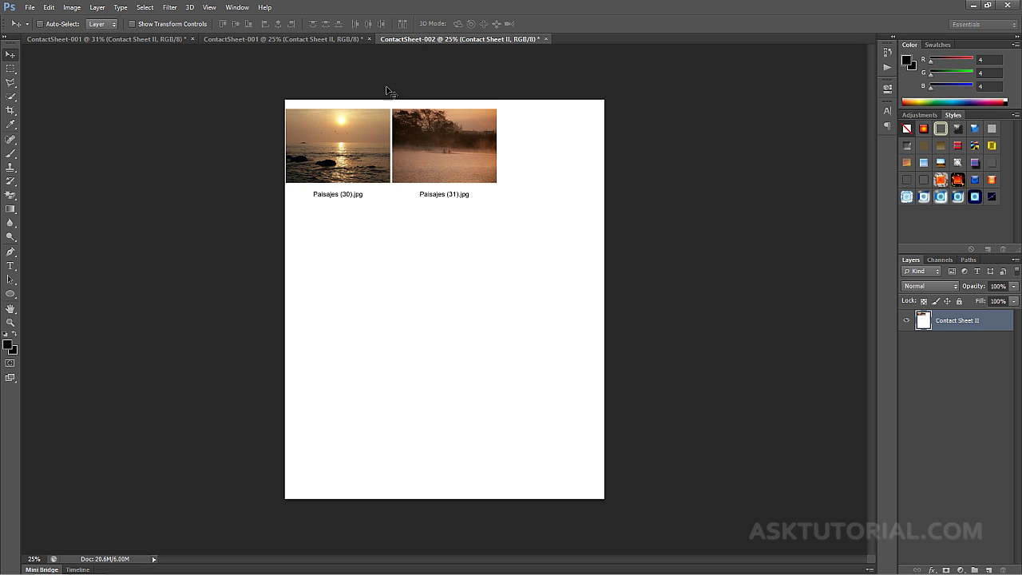
Review both generated contact sheet pages, ending on the first page that starts with Paisajes (17).
{"action": "left_click", "coordinate": [318, 40]}
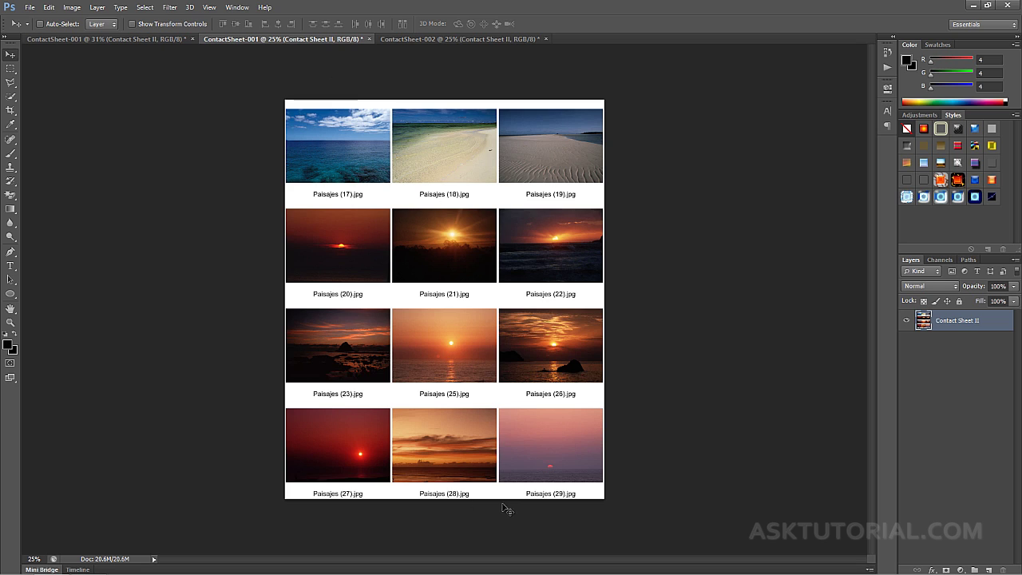
{"action": "left_click", "coordinate": [443, 40]}
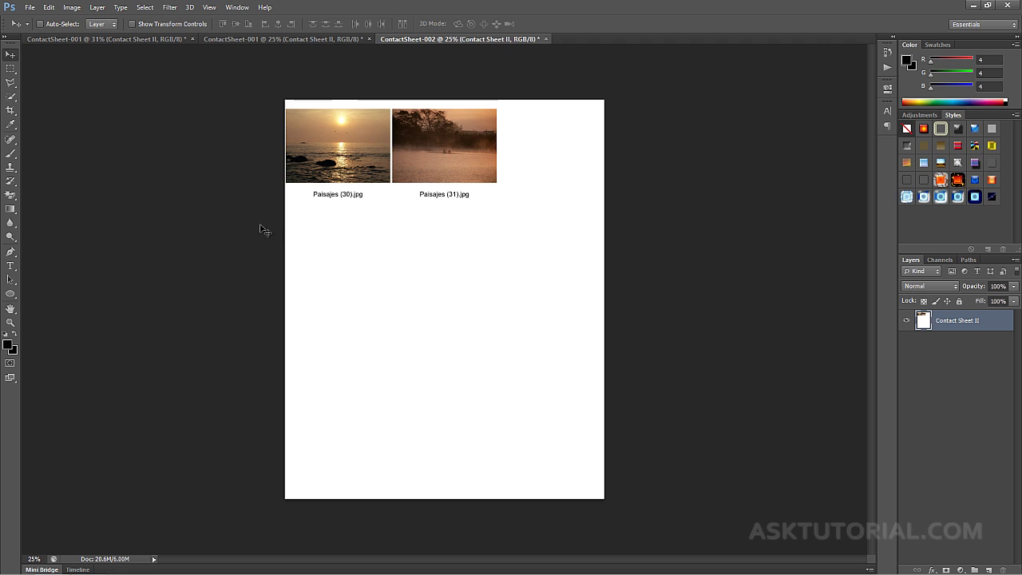
{"action": "left_click", "coordinate": [279, 37]}
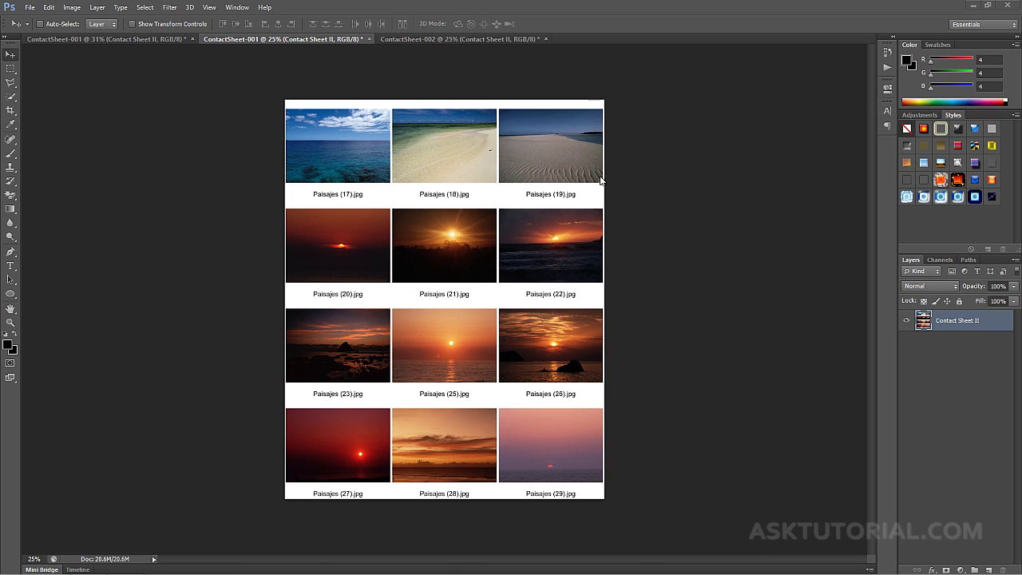
Generate the contact sheets again from within Photoshop, using Bridge as the image source, and view both new pages.
{"action": "left_click", "coordinate": [30, 8]}
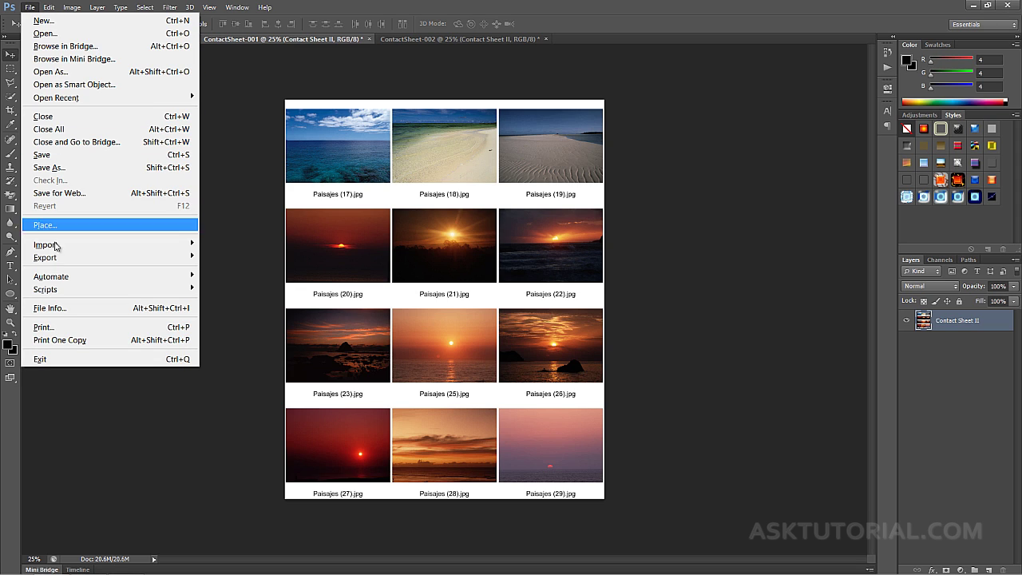
{"action": "mouse_move", "coordinate": [59, 280]}
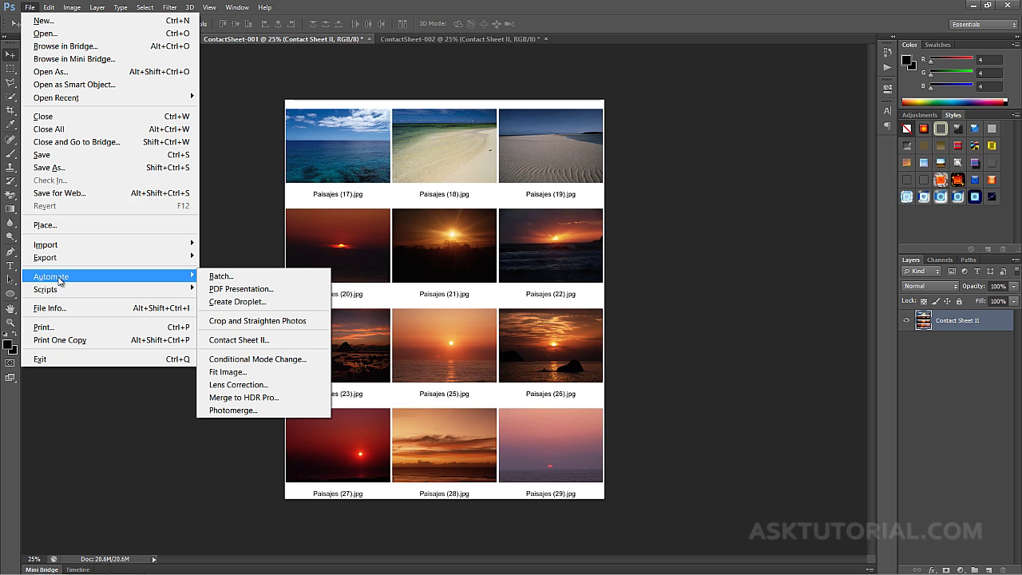
{"action": "left_click", "coordinate": [247, 341]}
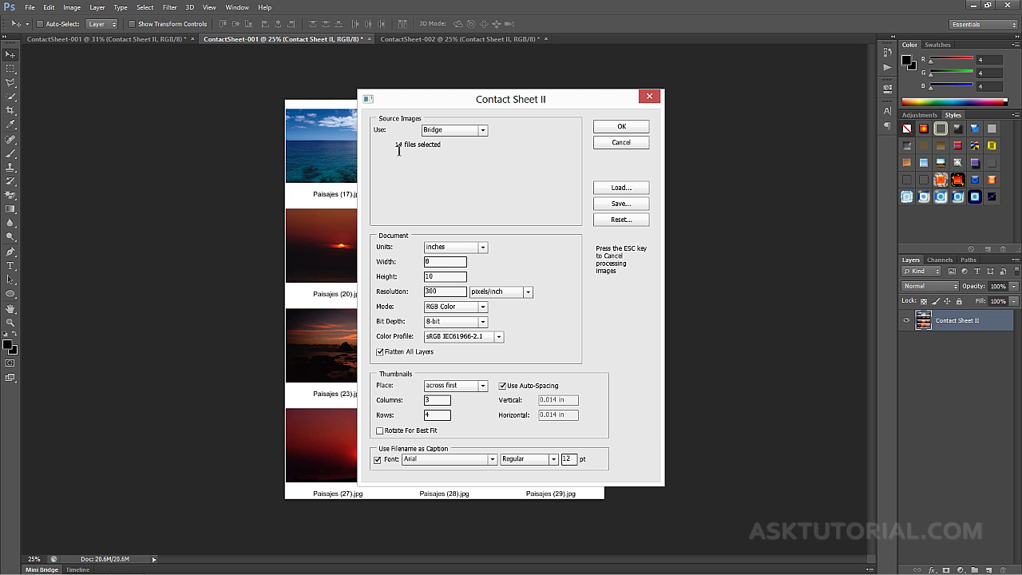
{"action": "left_click", "coordinate": [482, 130]}
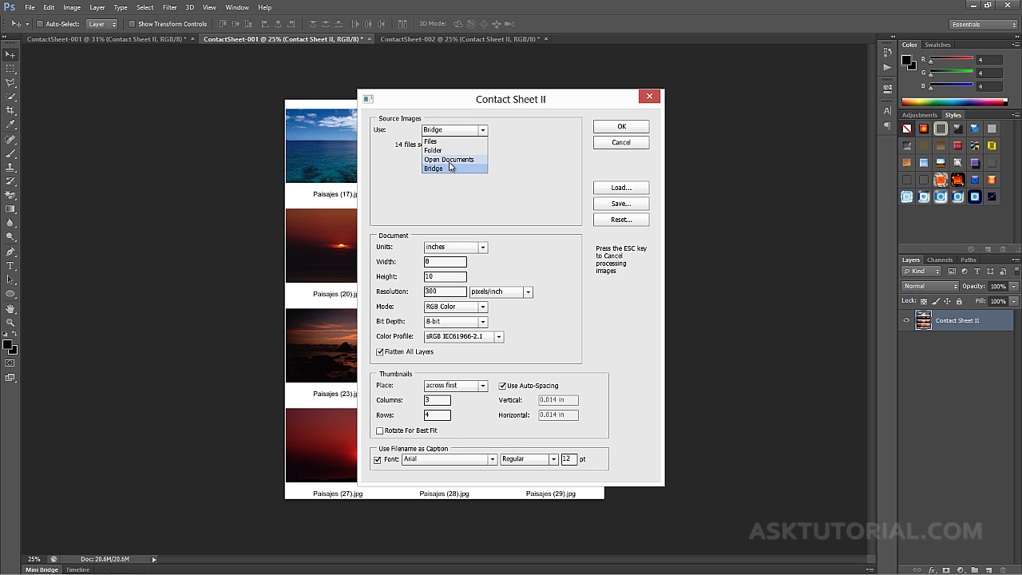
{"action": "left_click", "coordinate": [525, 177]}
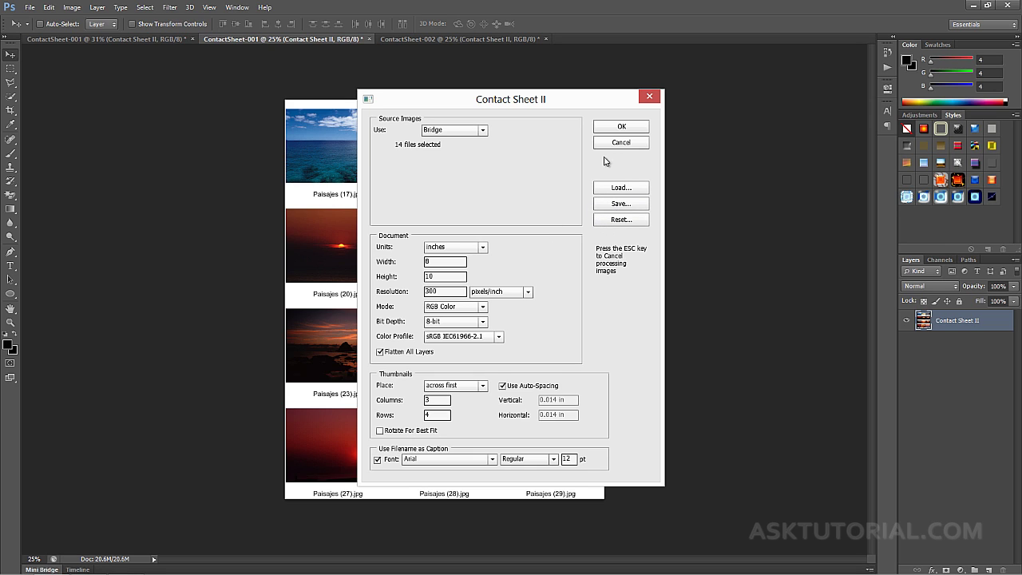
{"action": "left_click", "coordinate": [619, 128]}
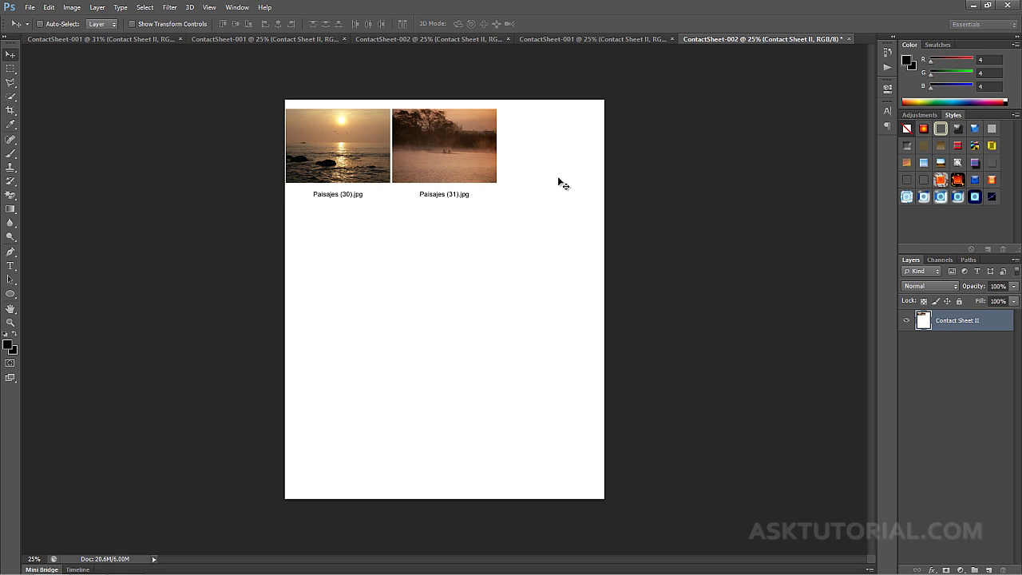
{"action": "left_click", "coordinate": [576, 41]}
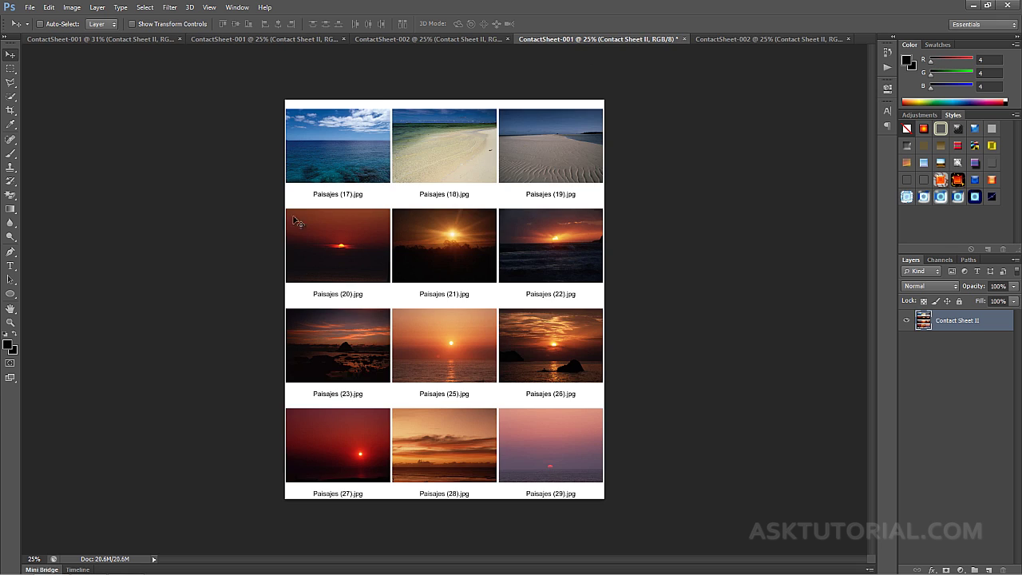
{"action": "left_click", "coordinate": [731, 41]}
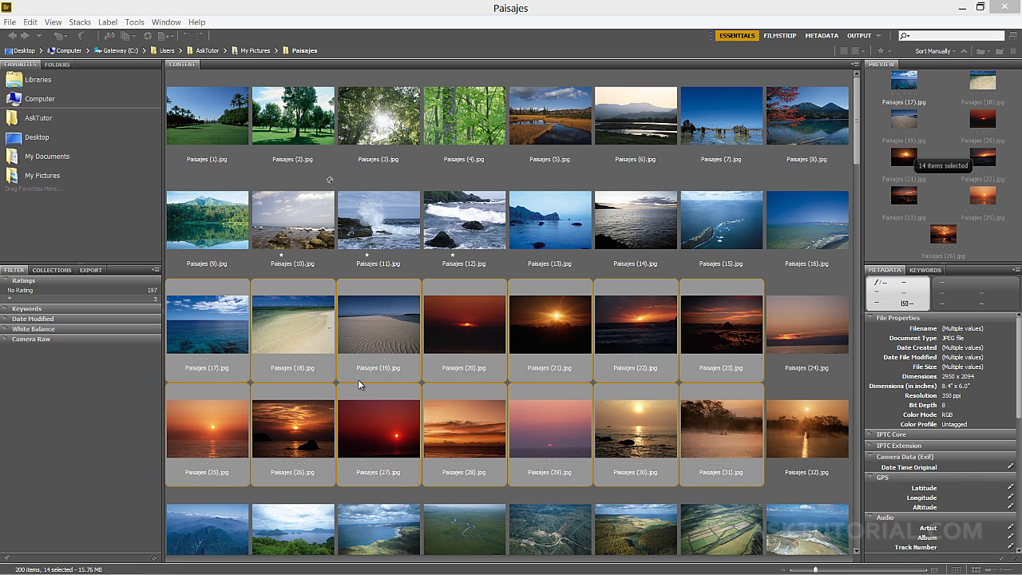
Switch to Bridge and show the selected landscape images in the Output workspace.
{"action": "left_click", "coordinate": [879, 36]}
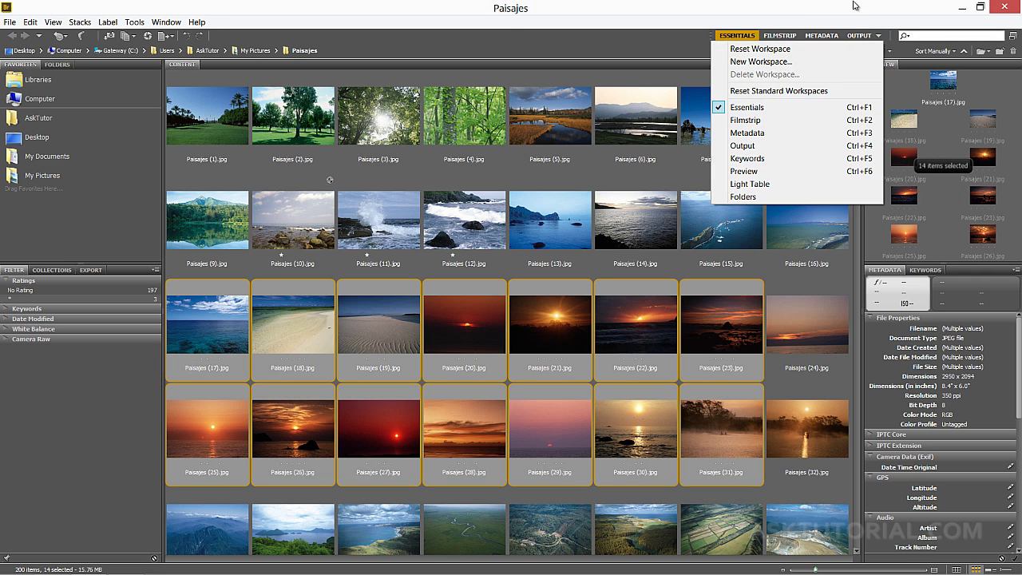
{"action": "left_click", "coordinate": [856, 12]}
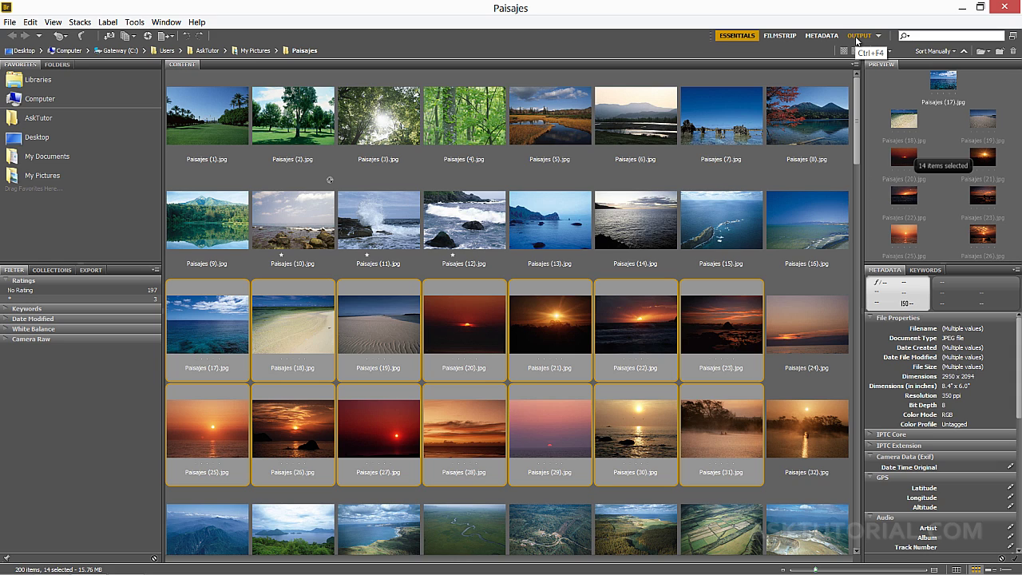
{"action": "left_click", "coordinate": [858, 37]}
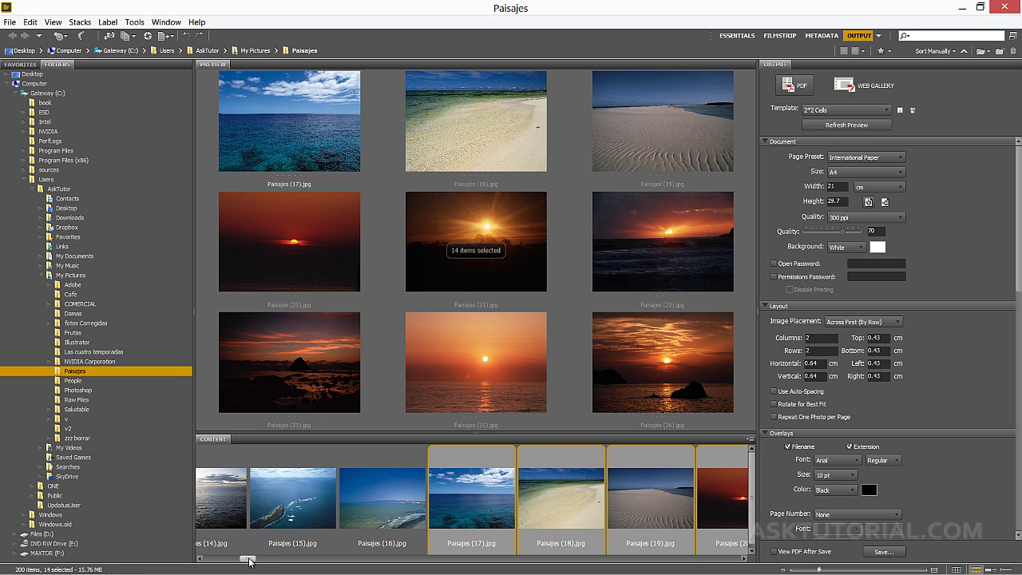
{"action": "mouse_move", "coordinate": [249, 561]}
{"action": "left_mouse_down"}
{"action": "mouse_move", "coordinate": [303, 563]}
{"action": "mouse_move", "coordinate": [256, 559]}
{"action": "left_mouse_up"}
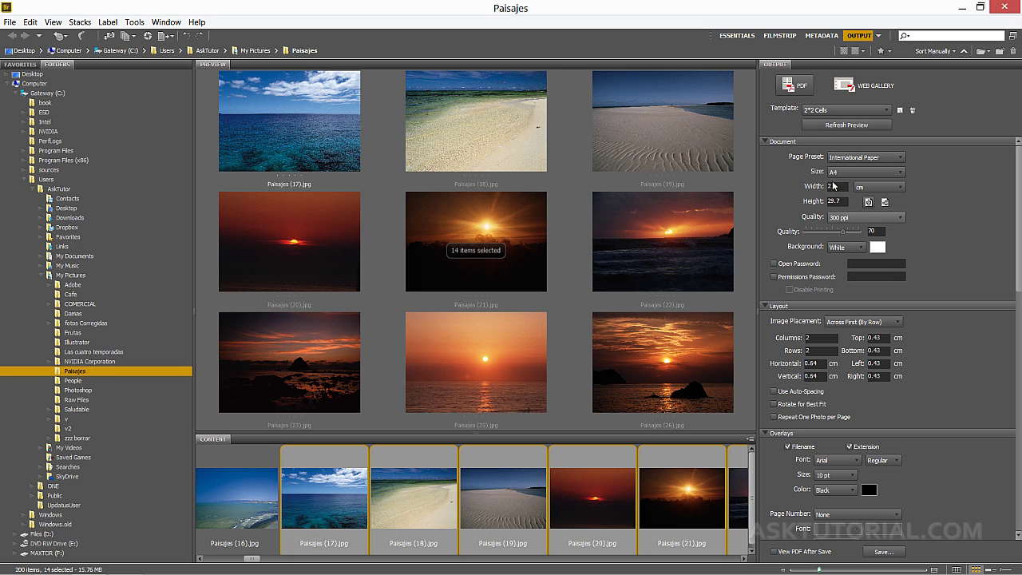
Choose PDF output and examine its document, layout, overlay, header and footer settings.
{"action": "left_click", "coordinate": [801, 93]}
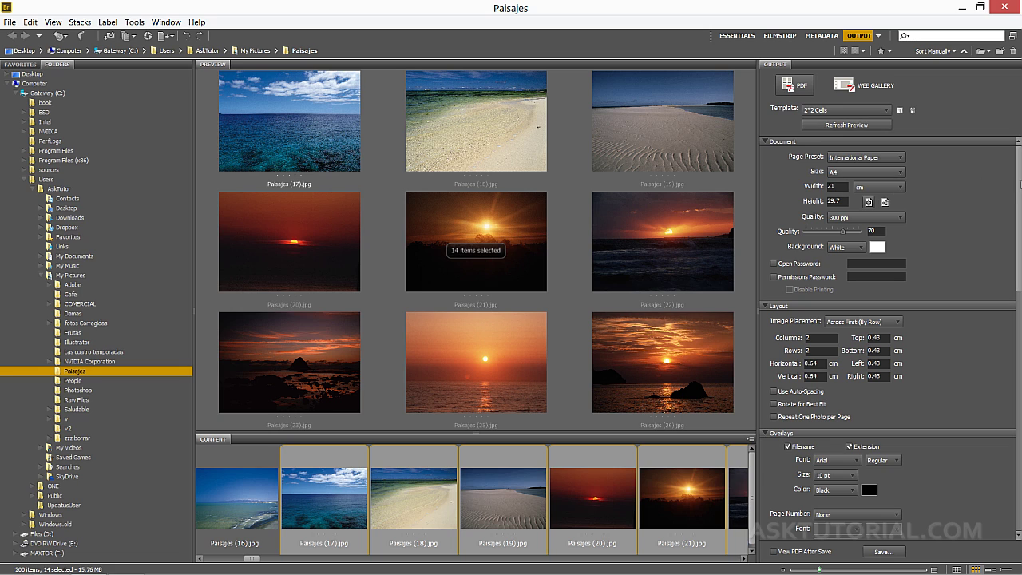
{"action": "left_click_drag", "start_coordinate": [1018, 189], "coordinate": [1020, 306]}
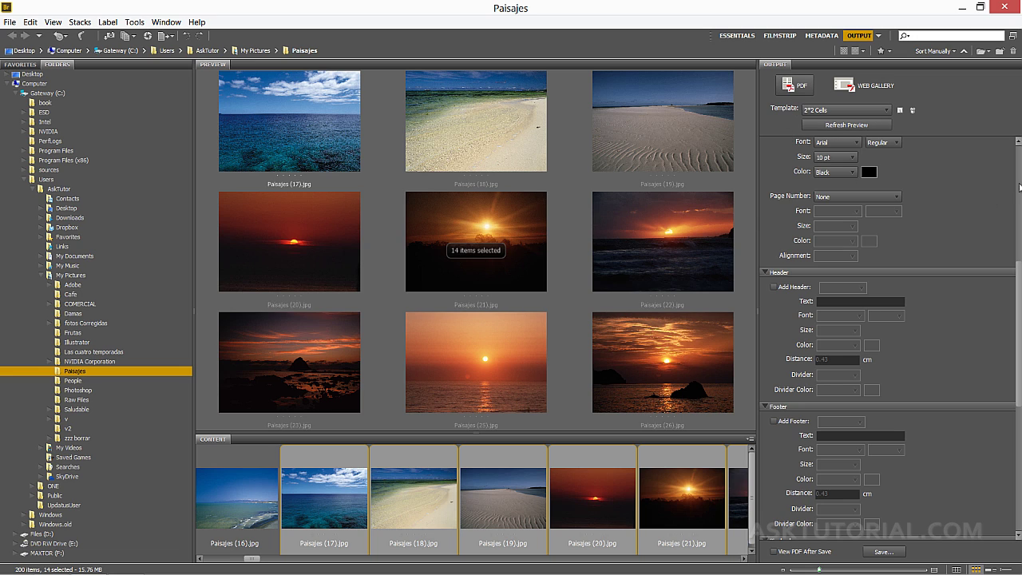
{"action": "left_click_drag", "start_coordinate": [1018, 256], "coordinate": [1019, 152]}
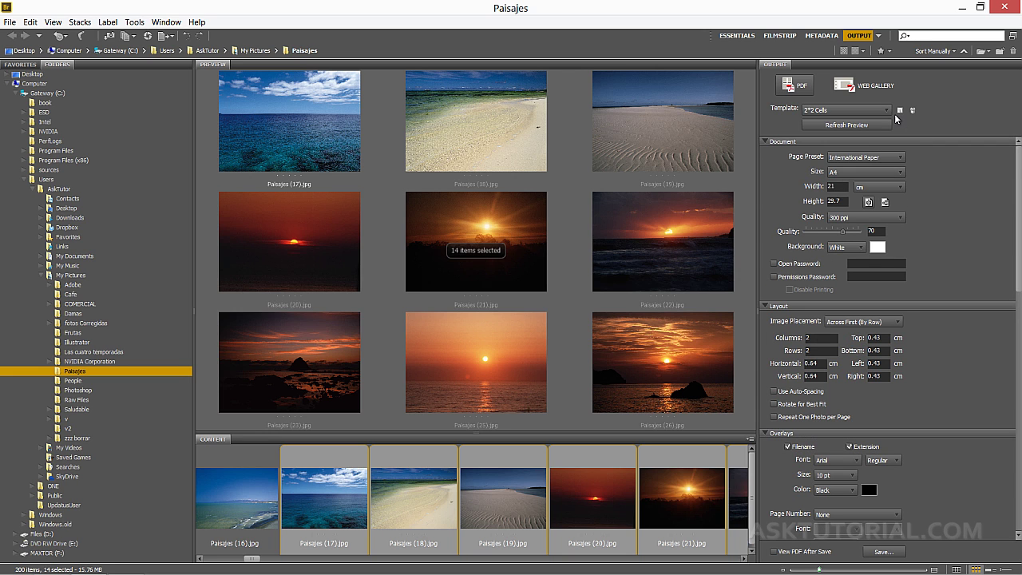
Apply the 2*2 Cells template to the PDF output and refresh the preview.
{"action": "left_click", "coordinate": [862, 110]}
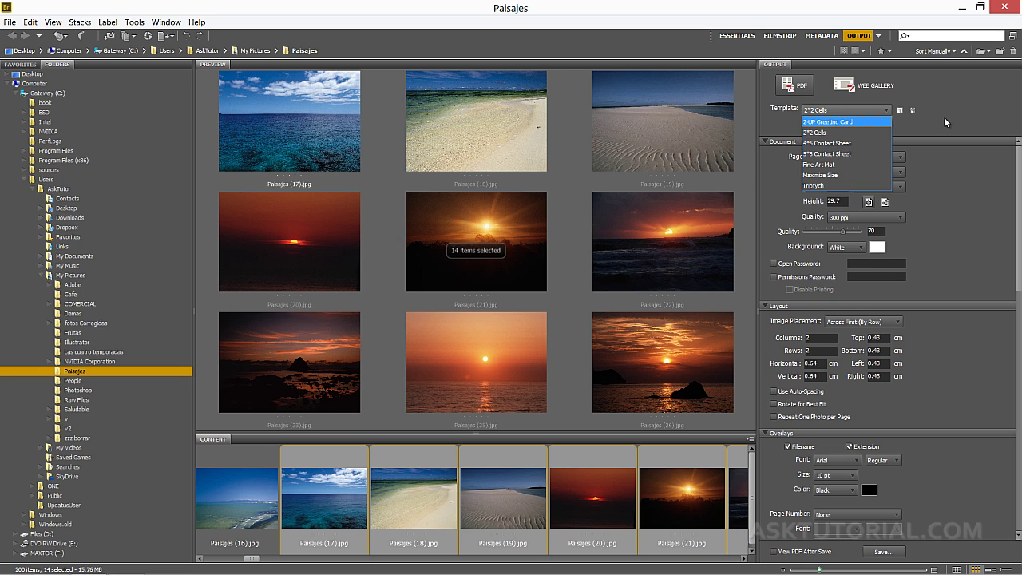
{"action": "left_click", "coordinate": [814, 132]}
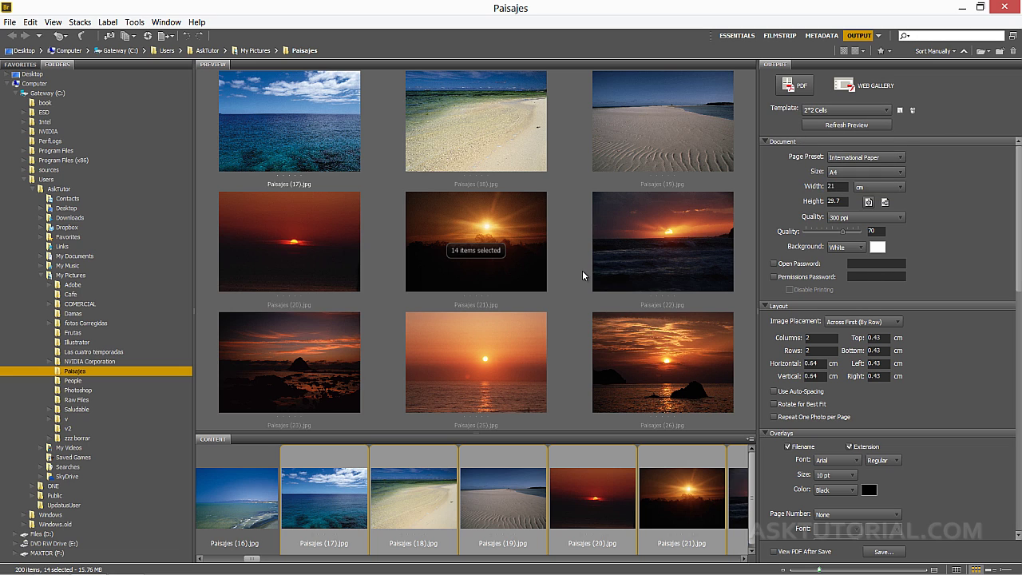
{"action": "left_click", "coordinate": [851, 110]}
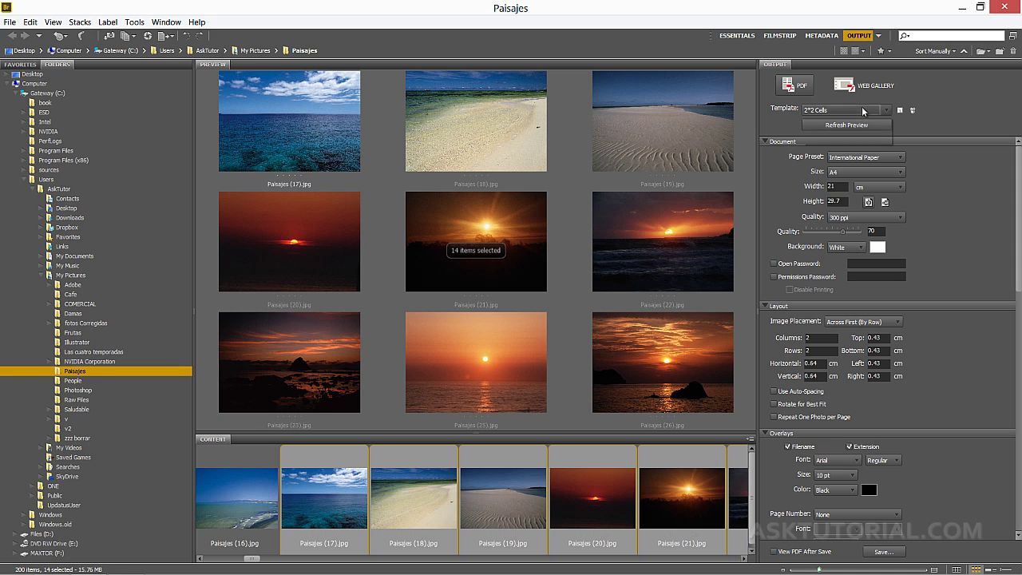
{"action": "left_click", "coordinate": [926, 134]}
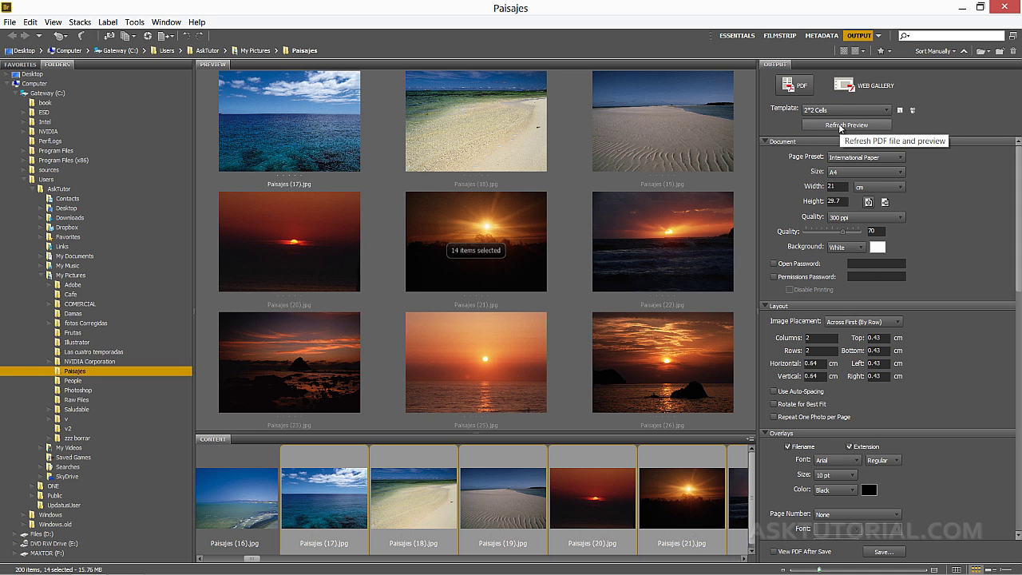
{"action": "left_click", "coordinate": [840, 127]}
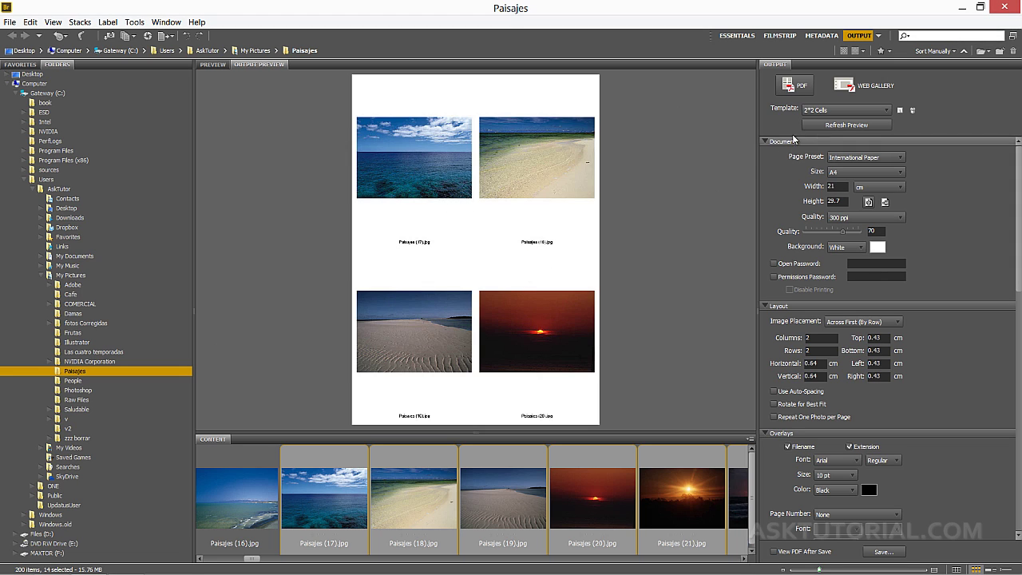
Apply the 4*5 Contact Sheet template to the PDF output and refresh the preview.
{"action": "left_click", "coordinate": [836, 110]}
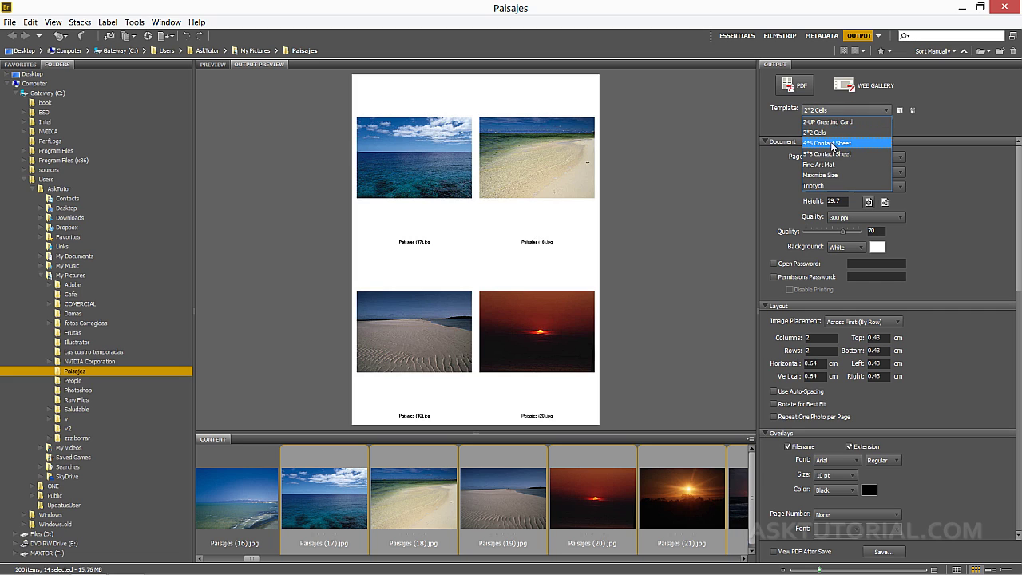
{"action": "left_click", "coordinate": [834, 144]}
{"action": "left_click", "coordinate": [868, 126]}
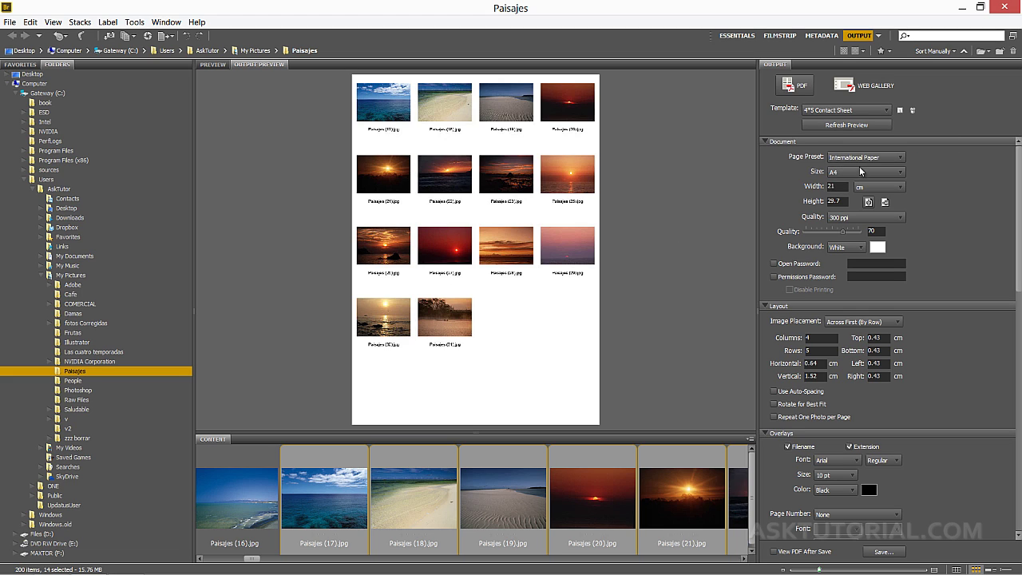
Apply the 5*8 Contact Sheet template to the PDF output and refresh the preview.
{"action": "left_click", "coordinate": [845, 110]}
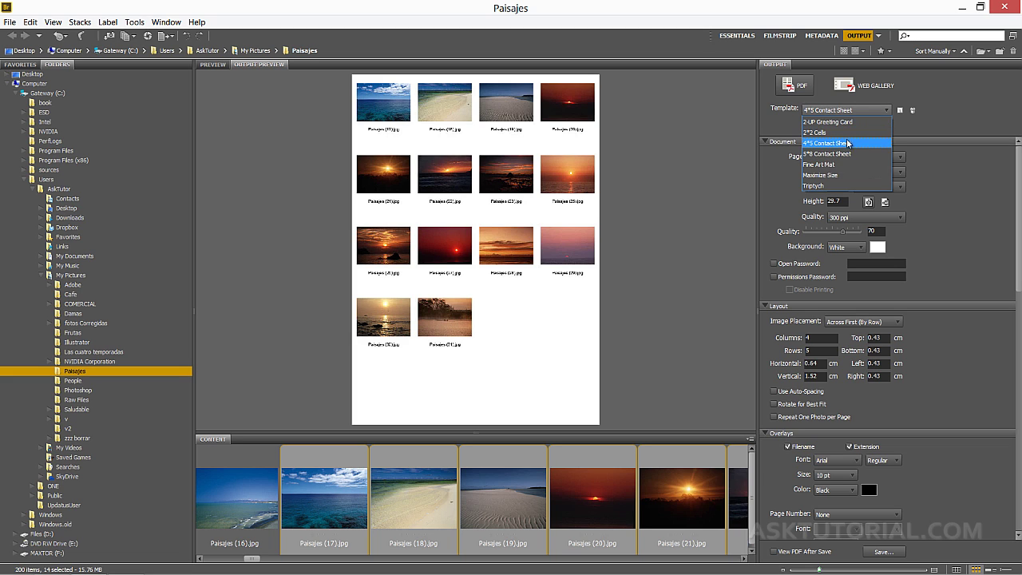
{"action": "left_click", "coordinate": [839, 153]}
{"action": "left_click", "coordinate": [843, 126]}
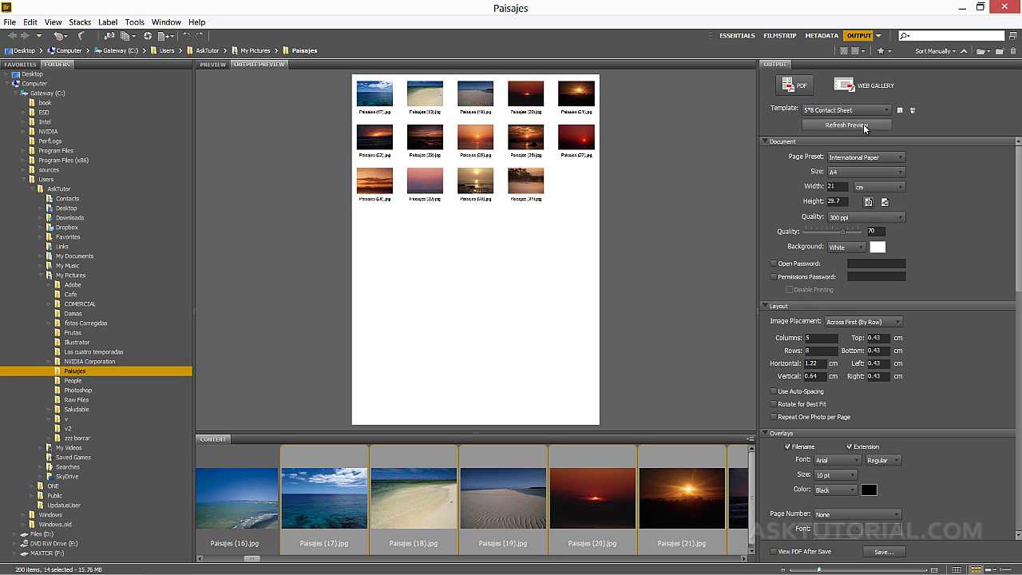
Switch the PDF output back to the 2*2 Cells template and refresh the preview.
{"action": "left_click", "coordinate": [847, 110]}
{"action": "left_click", "coordinate": [833, 132]}
{"action": "left_click", "coordinate": [845, 125]}
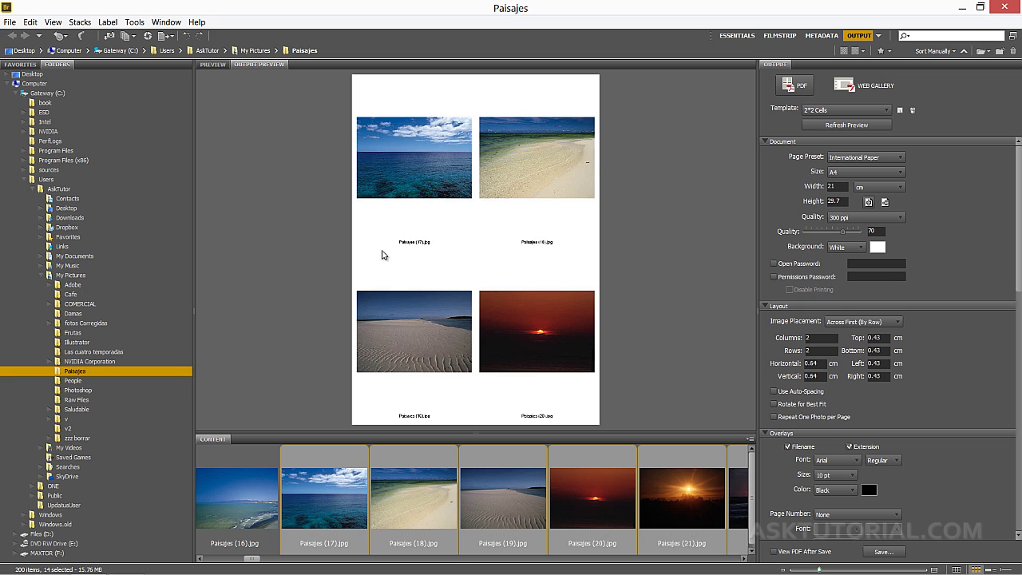
Examine the available page presets and measurement units for the PDF document without changing them.
{"action": "left_click", "coordinate": [900, 157]}
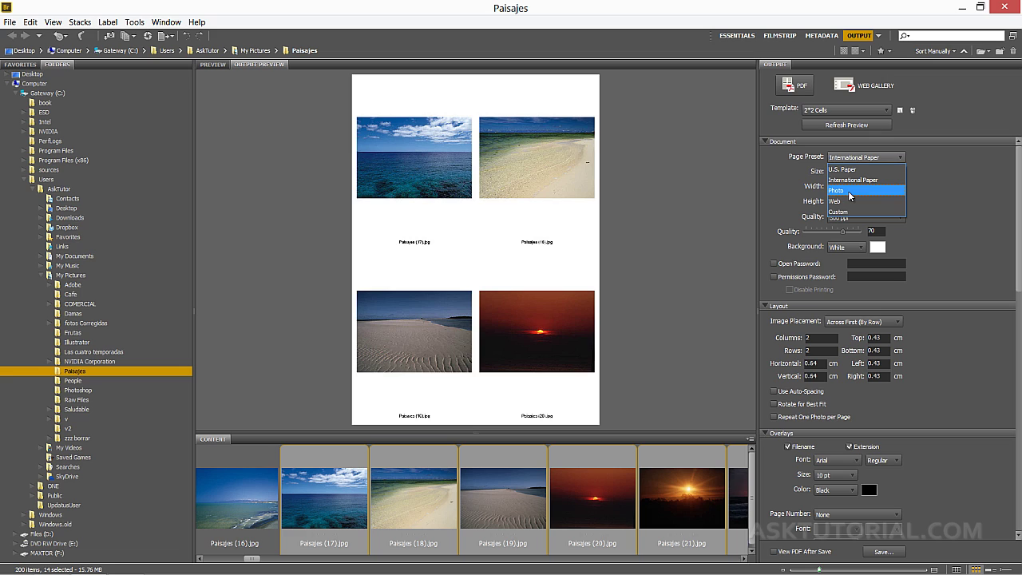
{"action": "left_click", "coordinate": [931, 194]}
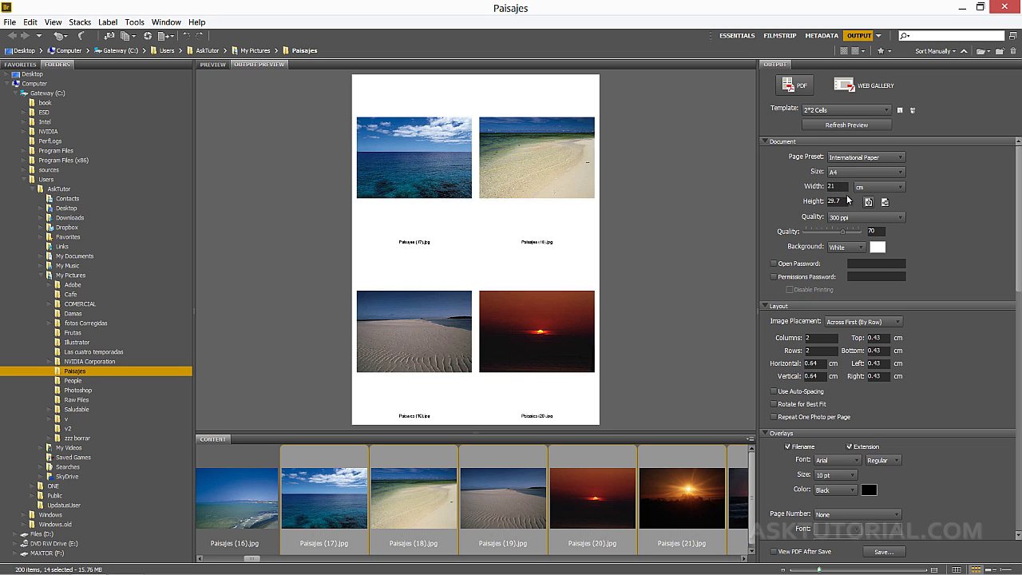
{"action": "left_click", "coordinate": [895, 187]}
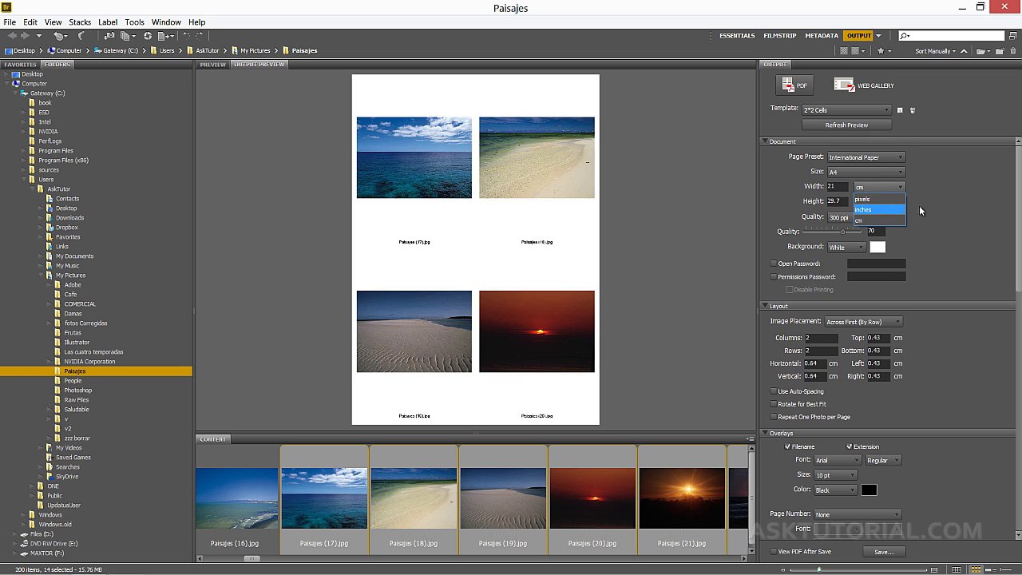
{"action": "left_click", "coordinate": [925, 208]}
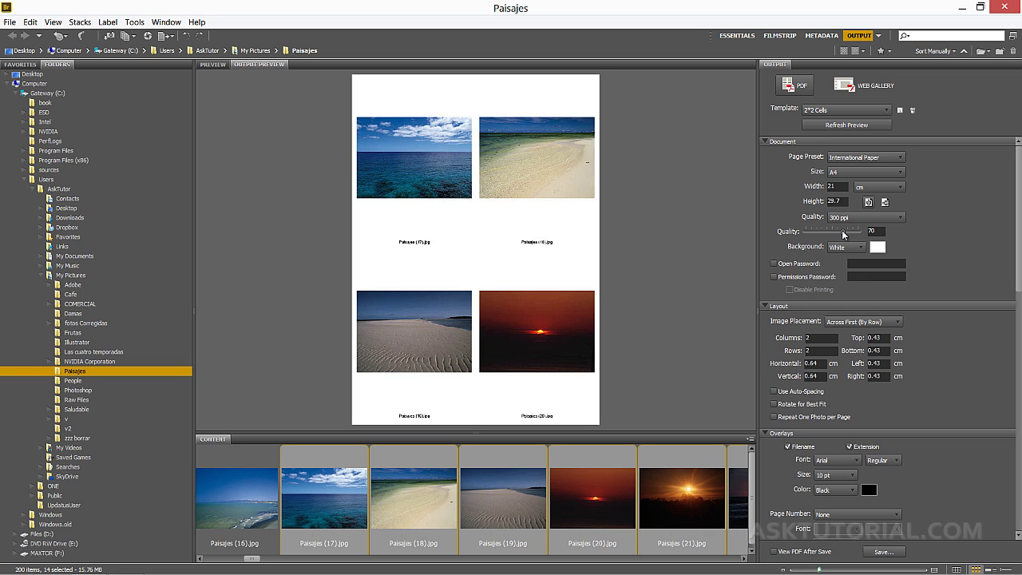
Set the PDF layout to 4 columns and 4 rows, refreshing the preview after each change.
{"action": "left_click", "coordinate": [805, 339]}
{"action": "left_click", "coordinate": [831, 125]}
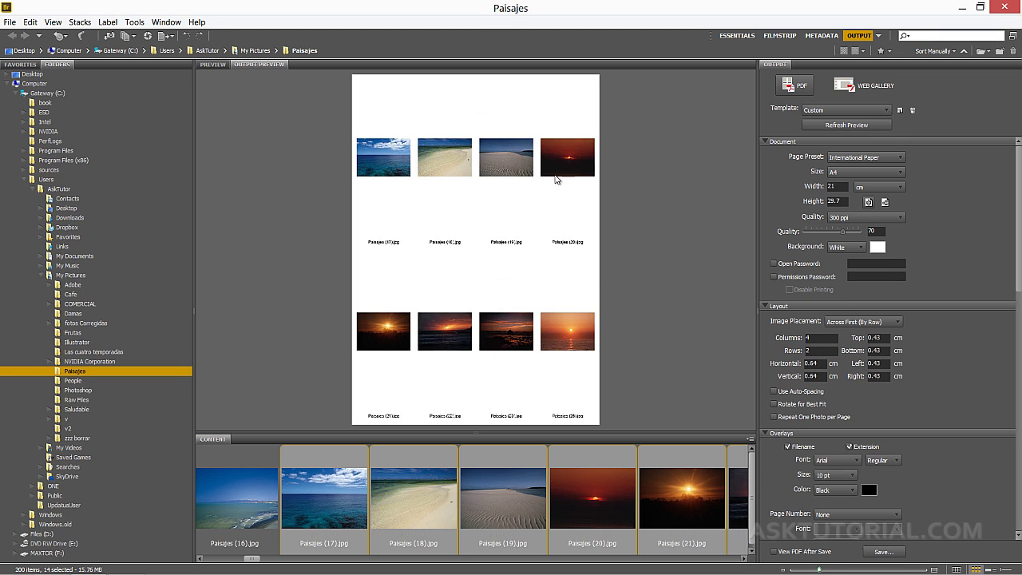
{"action": "left_click", "coordinate": [816, 350]}
{"action": "type", "text": "4"}
{"action": "left_click", "coordinate": [838, 127]}
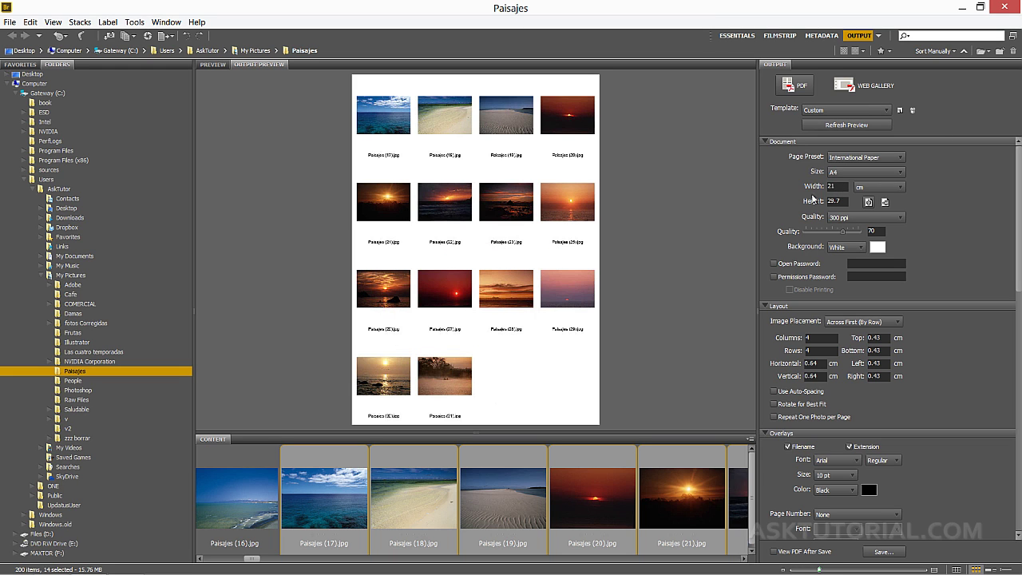
Set the PDF layout to 2 columns and 2 rows and refresh the preview.
{"action": "left_click", "coordinate": [821, 337]}
{"action": "type", "text": "2"}
{"action": "key", "text": "Tab"}
{"action": "type", "text": "2"}
{"action": "left_click", "coordinate": [848, 126]}
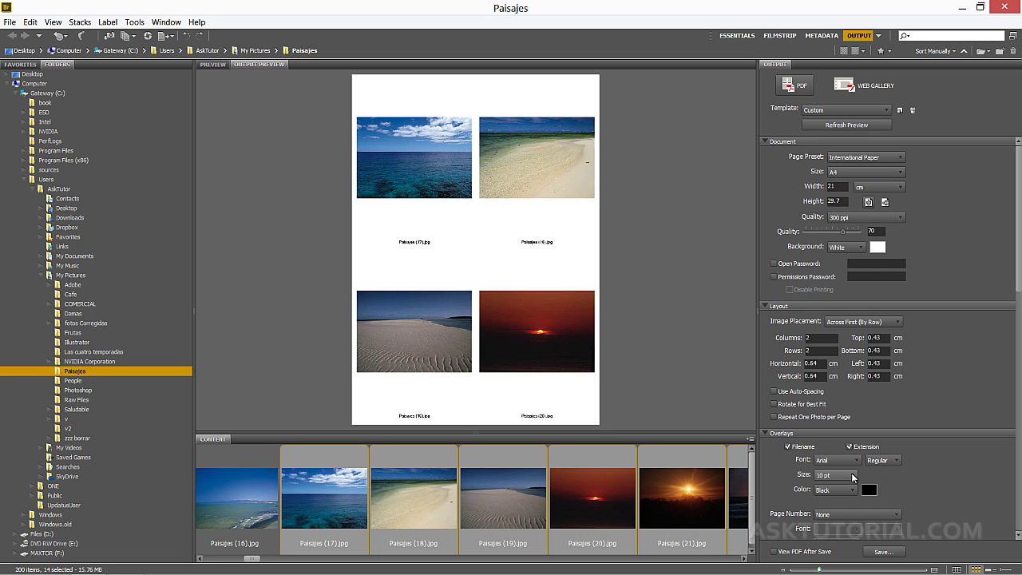
Examine the page number placement options in the PDF overlay settings.
{"action": "left_click", "coordinate": [895, 515]}
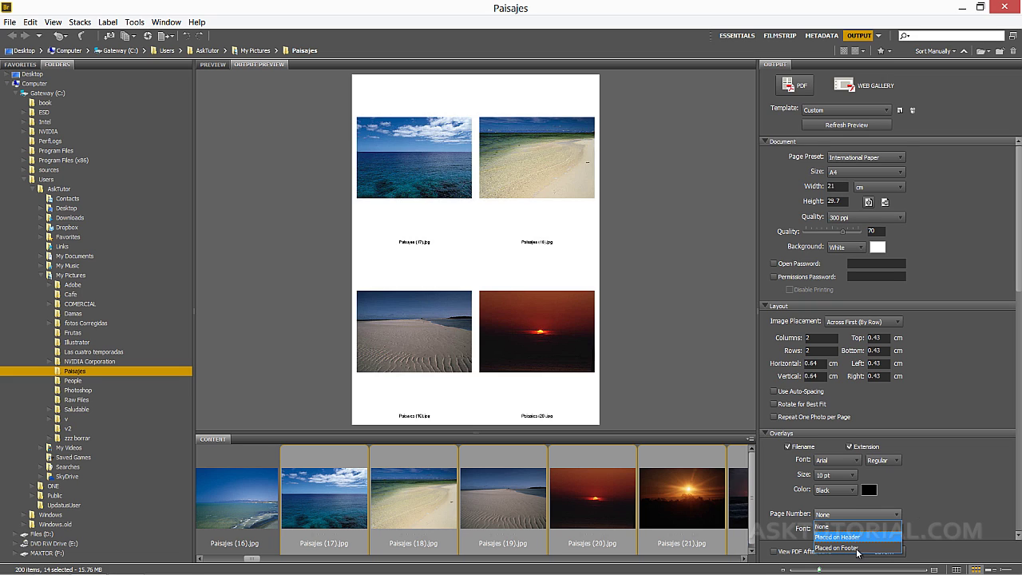
{"action": "left_click", "coordinate": [925, 494]}
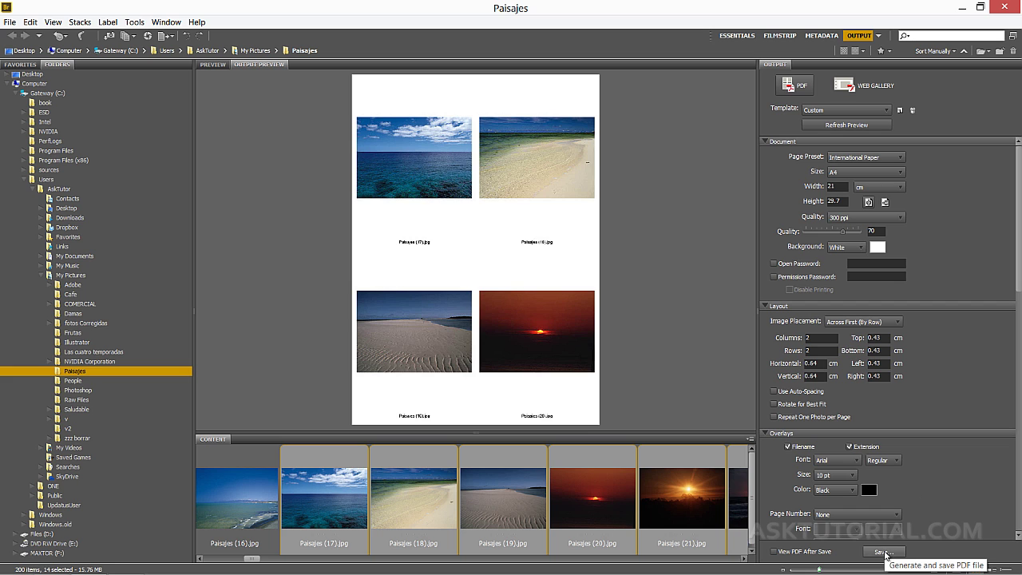
Look at the PDF save dialog, dismiss it, and look through the contact sheet pages in the PDF viewer.
{"action": "left_click", "coordinate": [884, 552]}
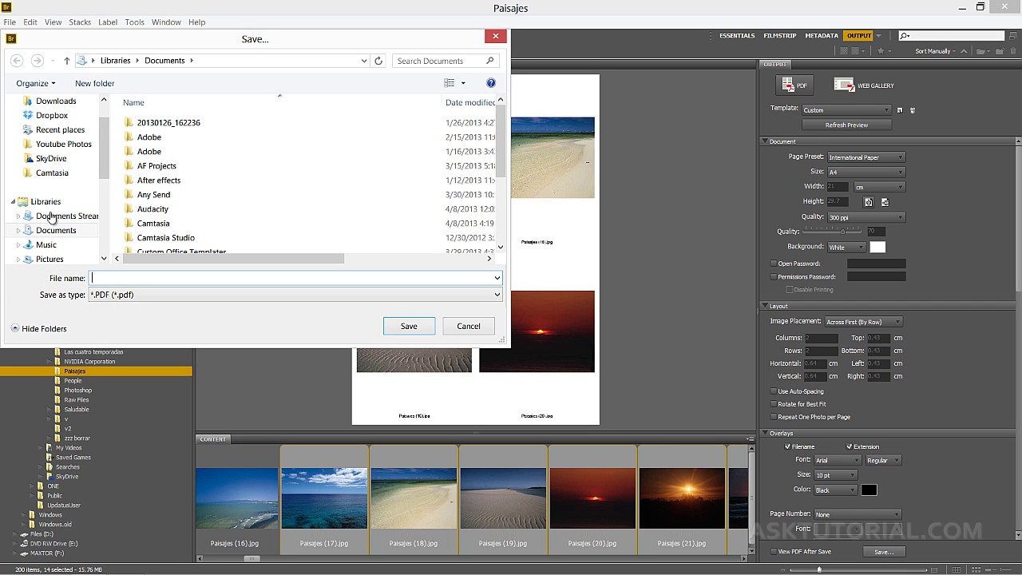
{"action": "left_click", "coordinate": [495, 37]}
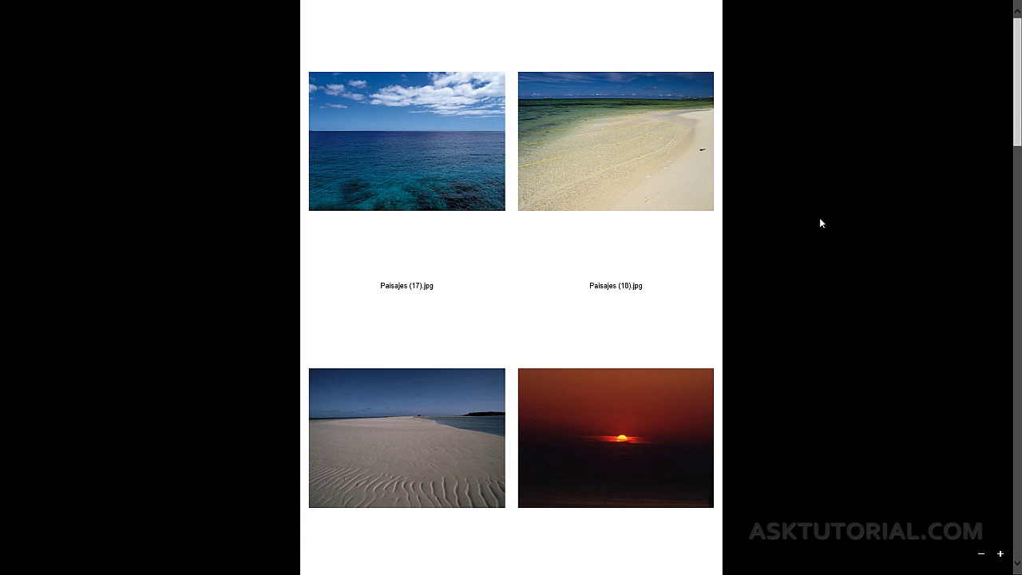
{"action": "left_click_drag", "start_coordinate": [1015, 96], "coordinate": [1006, 29]}
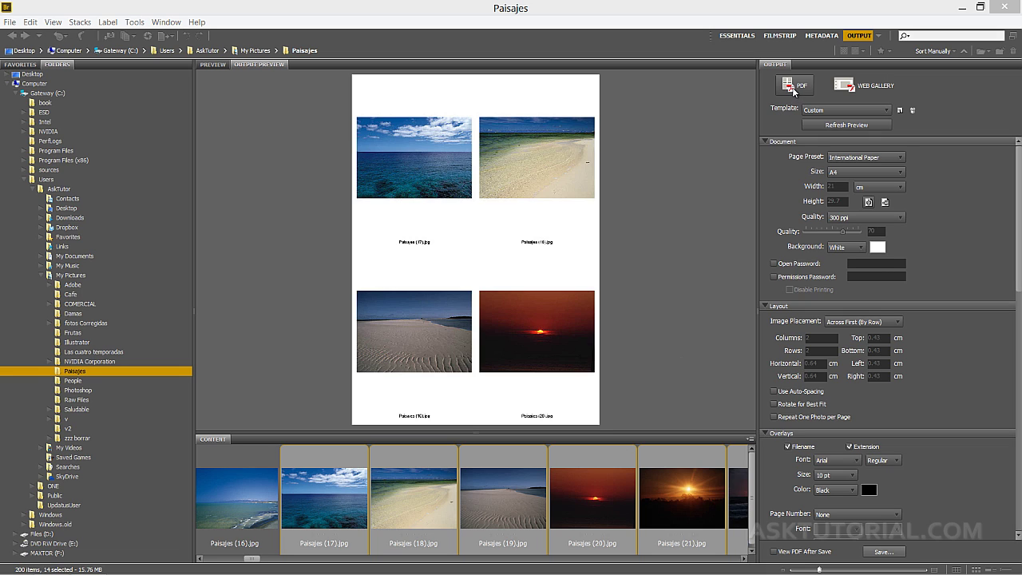
Switch the output type to Web Gallery and review the available gallery templates, keeping Standard.
{"action": "left_click", "coordinate": [864, 89]}
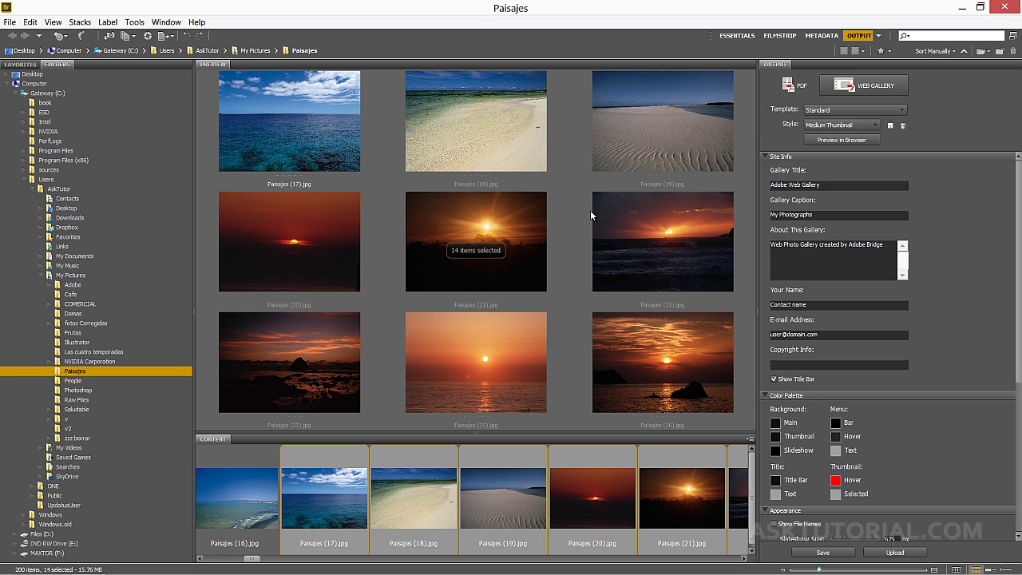
{"action": "left_click", "coordinate": [905, 112]}
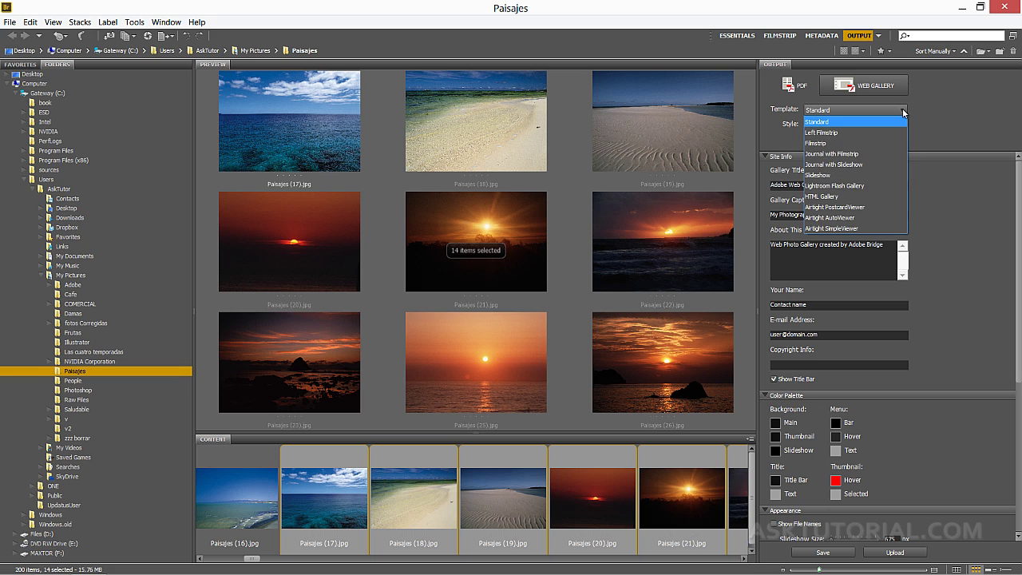
{"action": "left_click", "coordinate": [939, 114]}
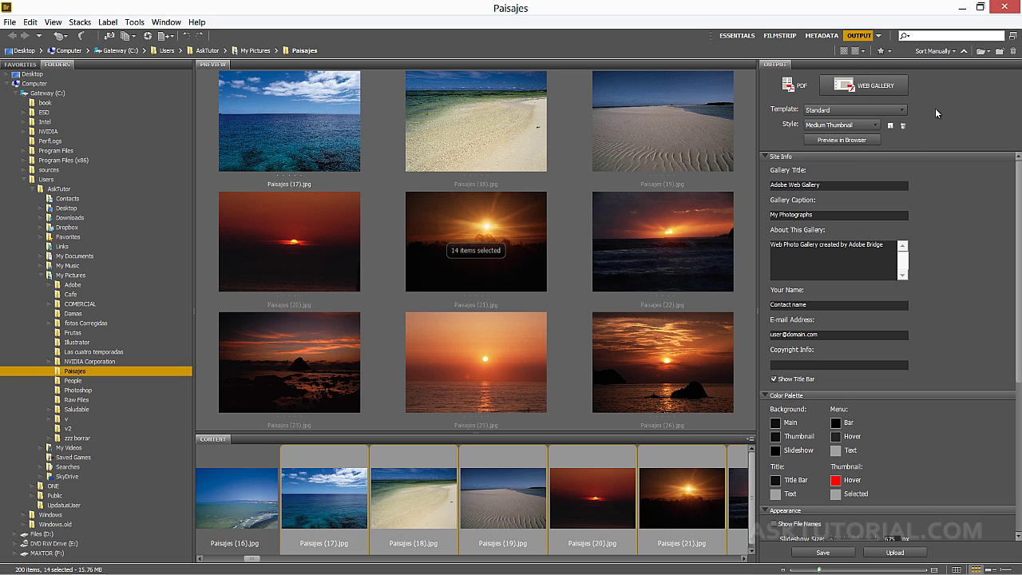
Preview the Standard web gallery in the browser, view several photos enlarged, and return to Bridge.
{"action": "left_click", "coordinate": [841, 141]}
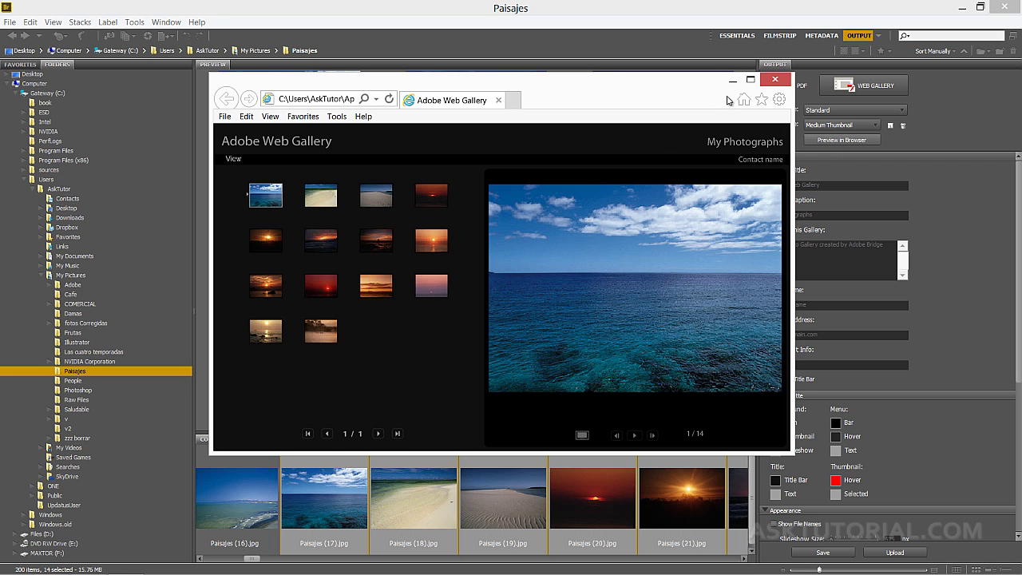
{"action": "left_click", "coordinate": [751, 80]}
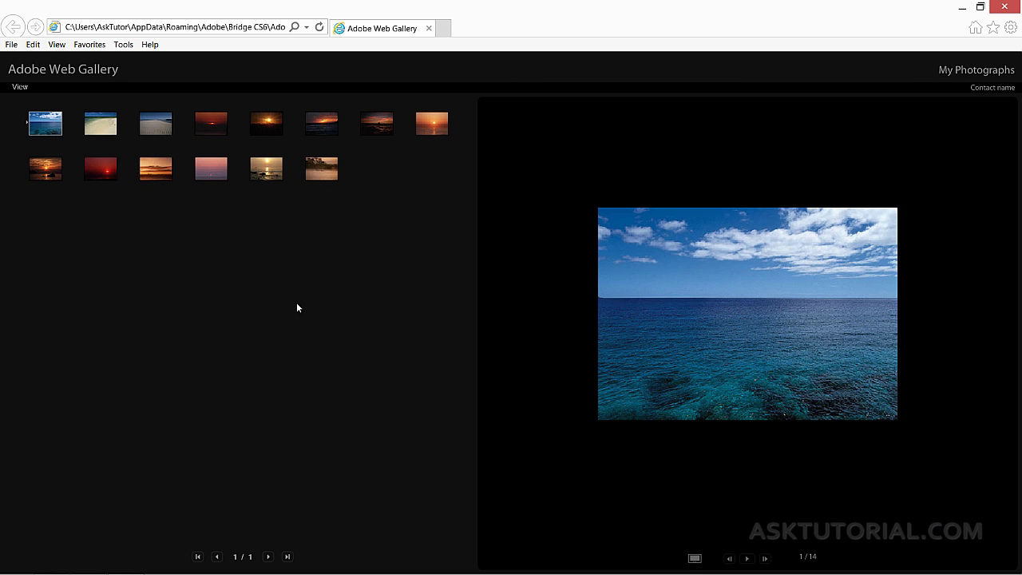
{"action": "left_click", "coordinate": [163, 176]}
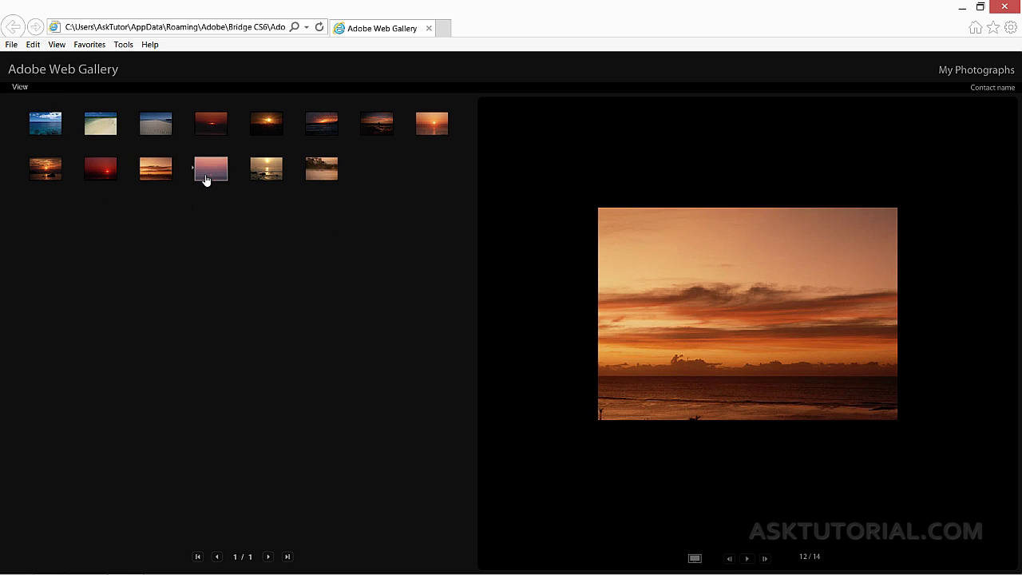
{"action": "left_click", "coordinate": [204, 177]}
{"action": "left_click", "coordinate": [46, 171]}
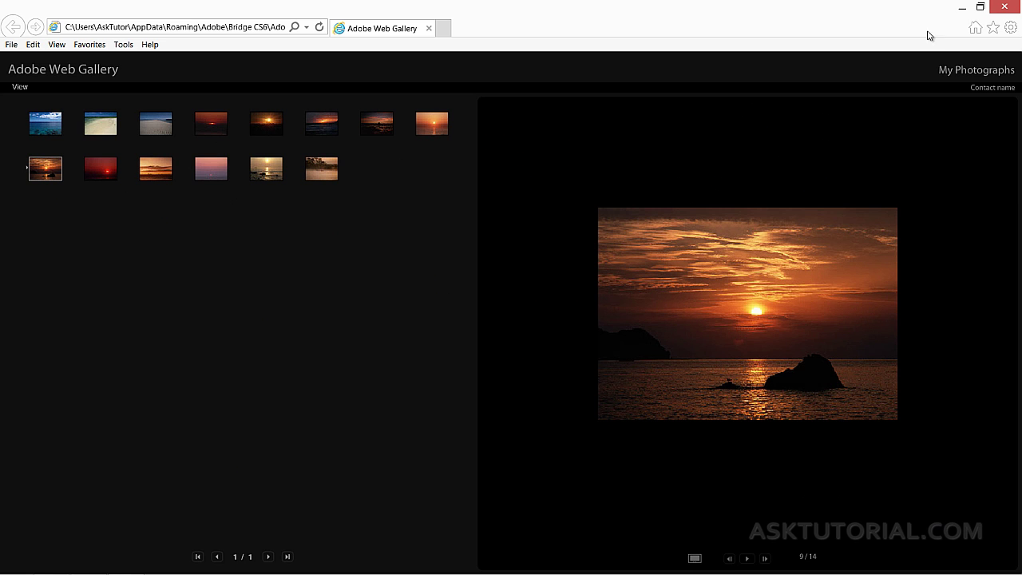
{"action": "left_click", "coordinate": [981, 6]}
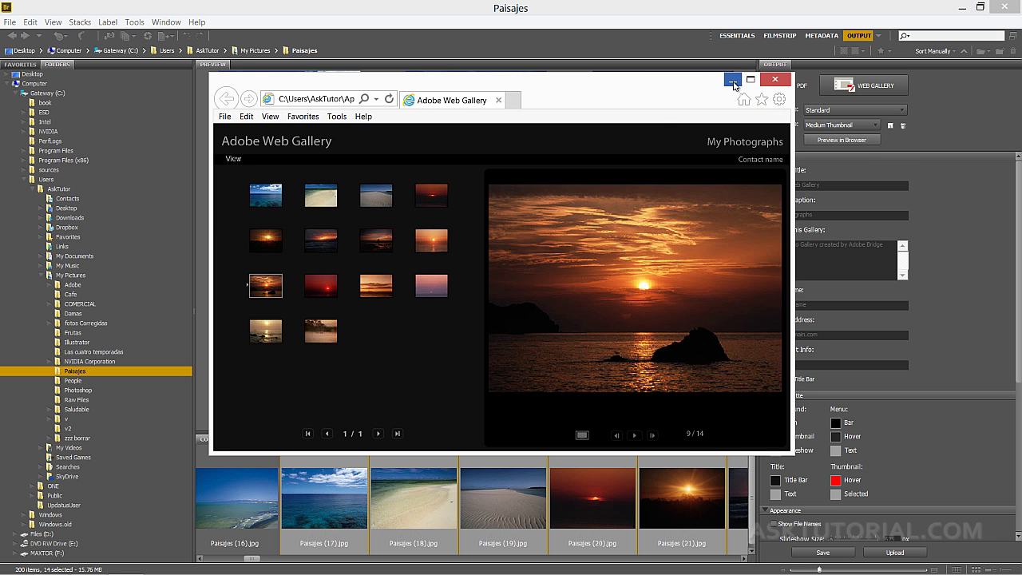
{"action": "left_click", "coordinate": [774, 79]}
Apply the Filmstrip template to the web gallery and preview it in a maximized browser window.
{"action": "left_click", "coordinate": [858, 111]}
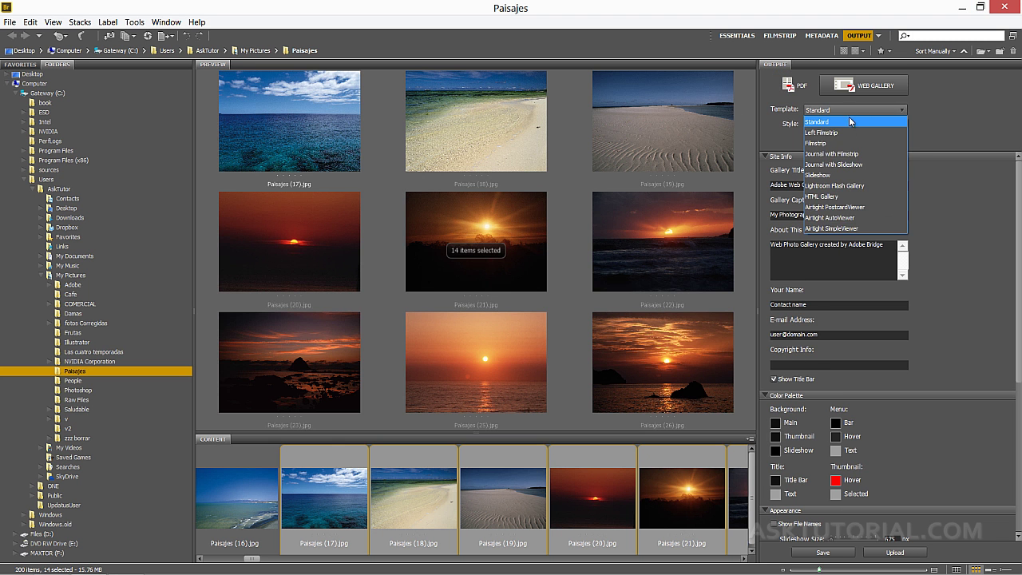
{"action": "left_click", "coordinate": [819, 143]}
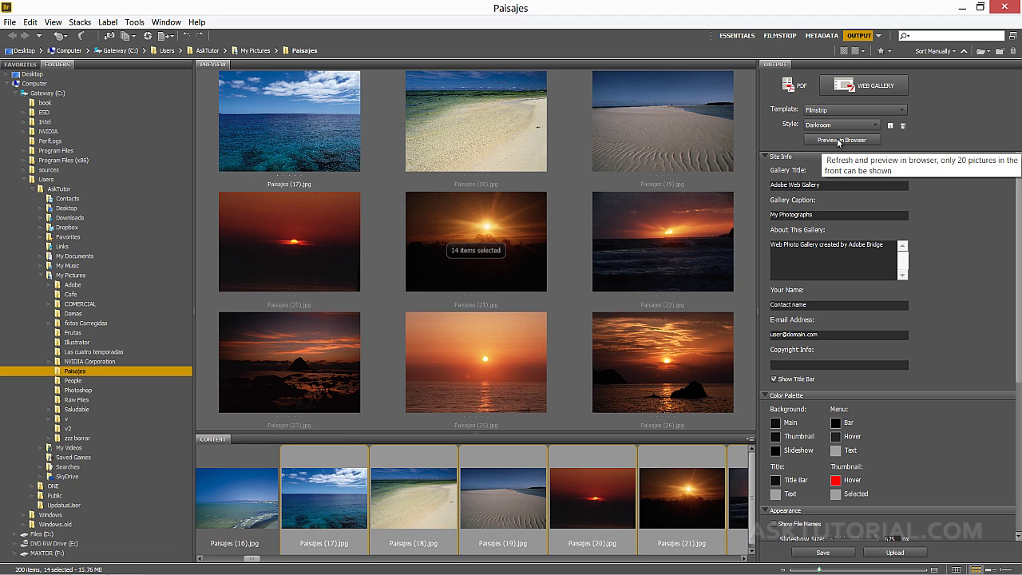
{"action": "left_click", "coordinate": [838, 142]}
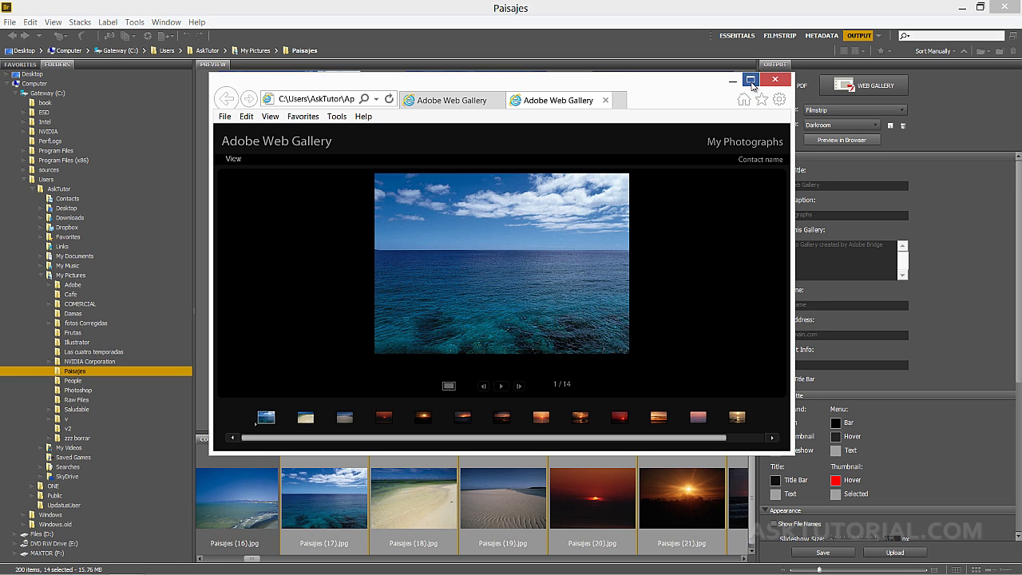
{"action": "left_click", "coordinate": [751, 80]}
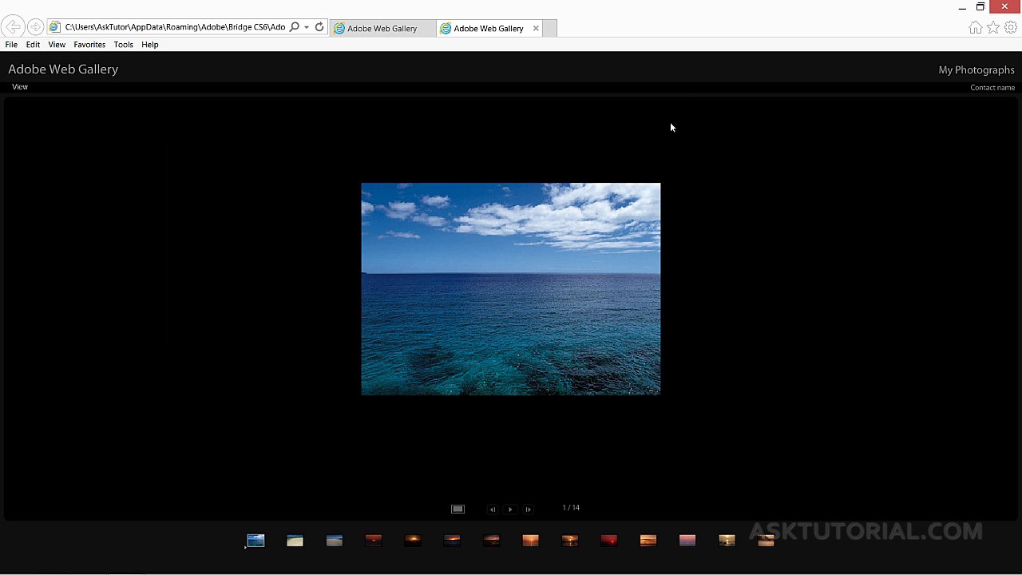
Browse several photos in the Filmstrip gallery, step through more in the slideshow view, and return to Bridge.
{"action": "left_click", "coordinate": [294, 540]}
{"action": "left_click", "coordinate": [329, 542]}
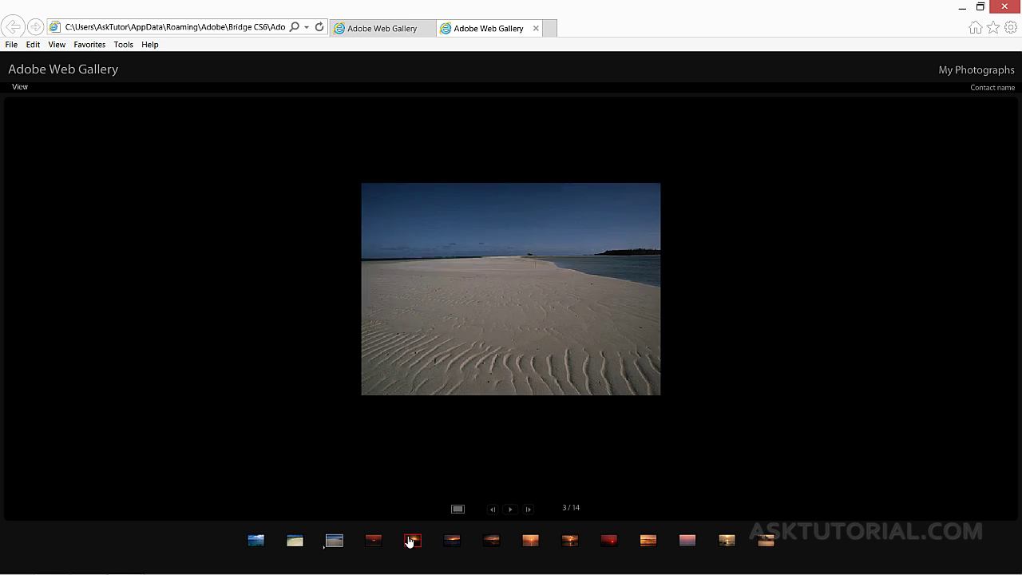
{"action": "left_click", "coordinate": [376, 541]}
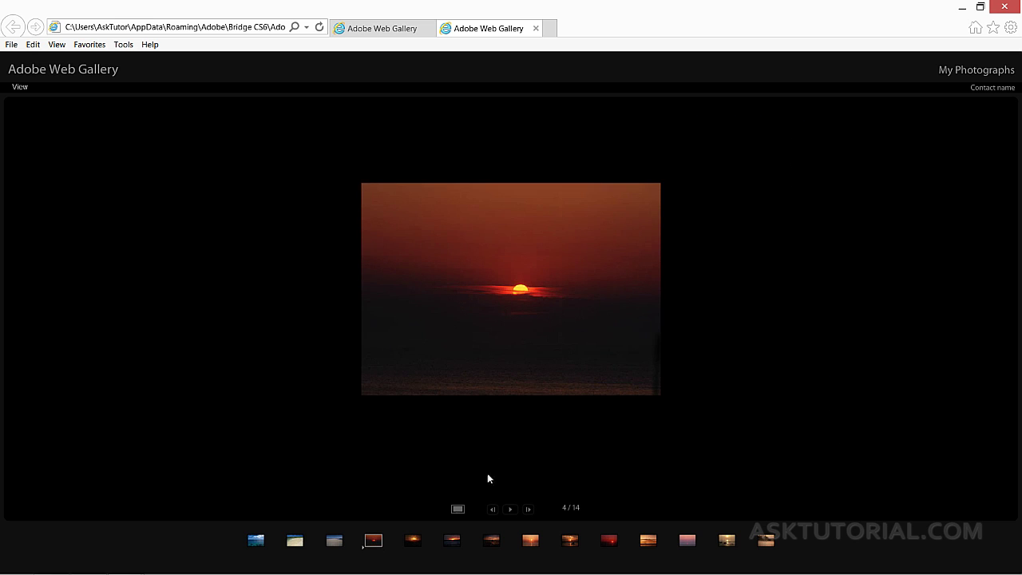
{"action": "left_click", "coordinate": [457, 511]}
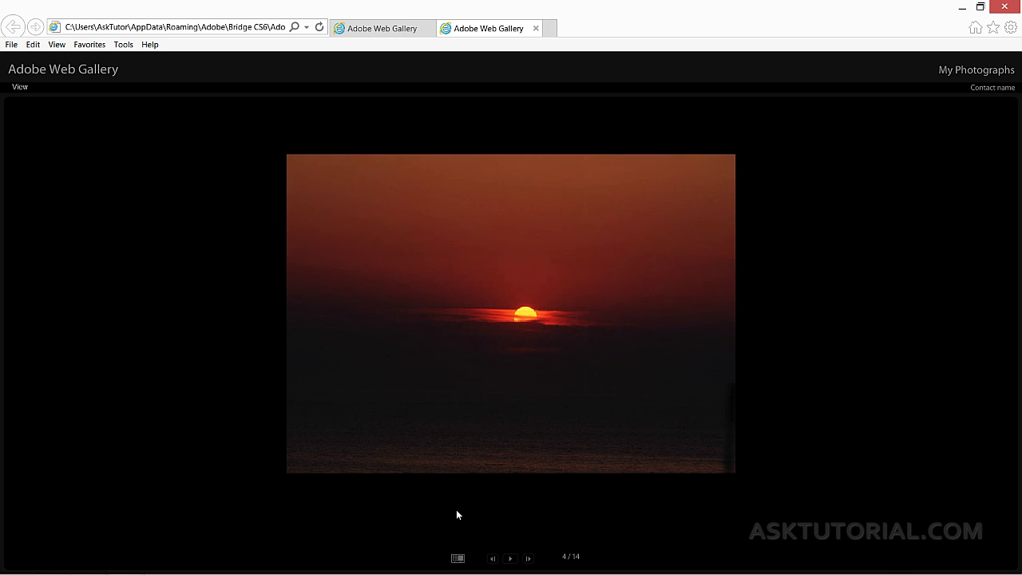
{"action": "left_click", "coordinate": [528, 560]}
{"action": "left_click", "coordinate": [528, 559]}
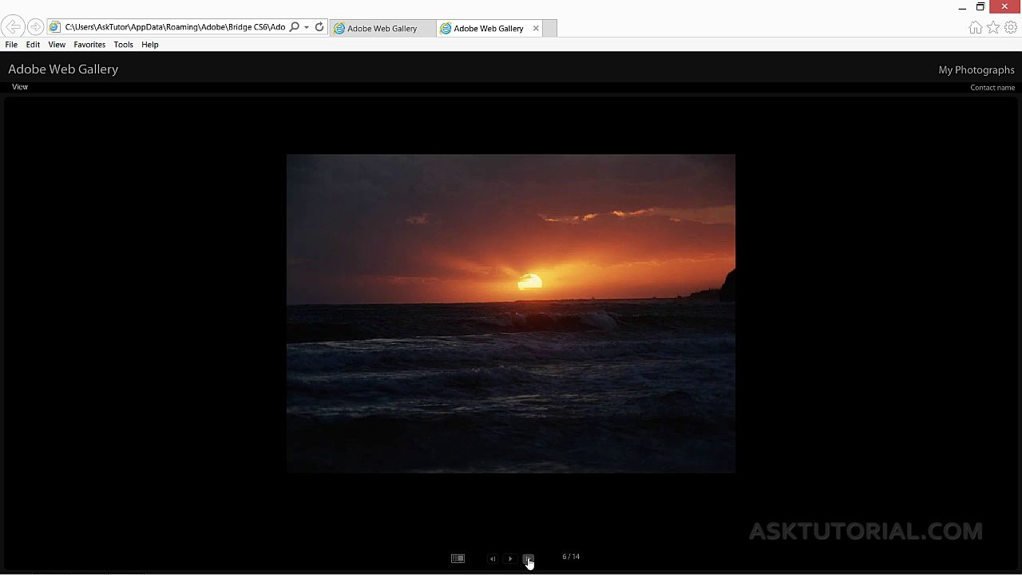
{"action": "left_click", "coordinate": [528, 559]}
{"action": "left_click", "coordinate": [527, 559]}
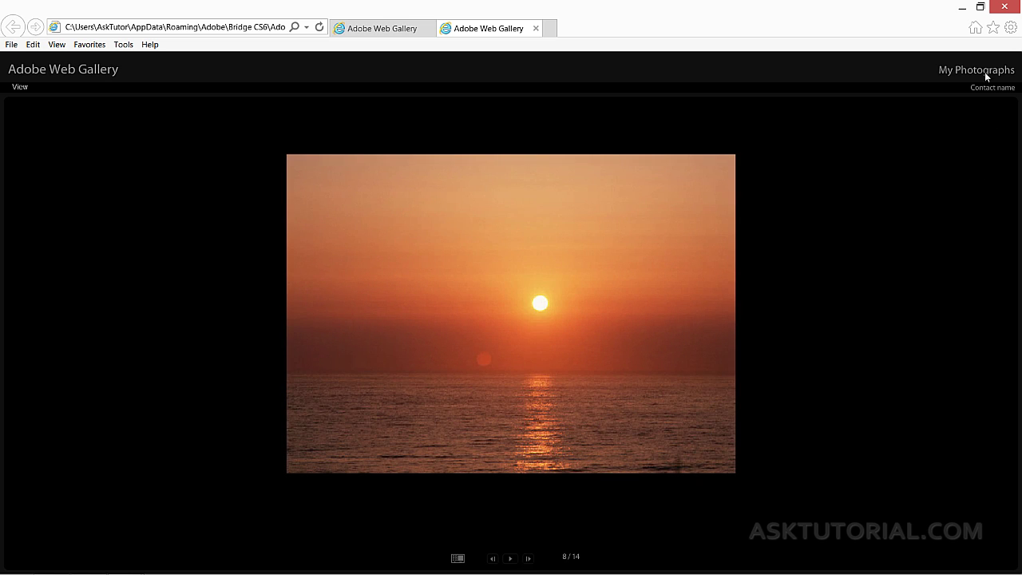
{"action": "left_click", "coordinate": [962, 7]}
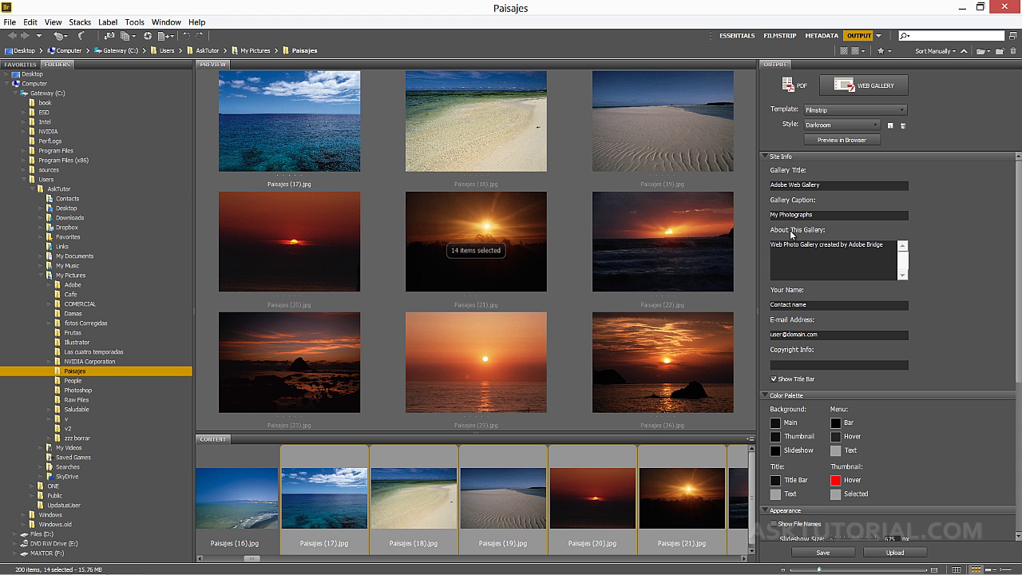
Review the other web gallery templates while keeping Filmstrip.
{"action": "left_click", "coordinate": [897, 113]}
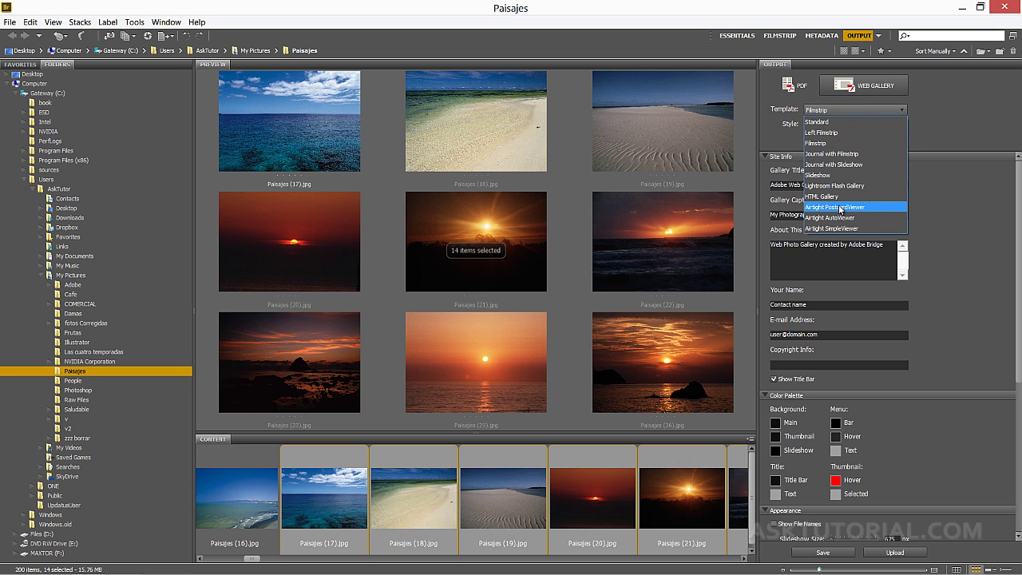
{"action": "left_click", "coordinate": [930, 124]}
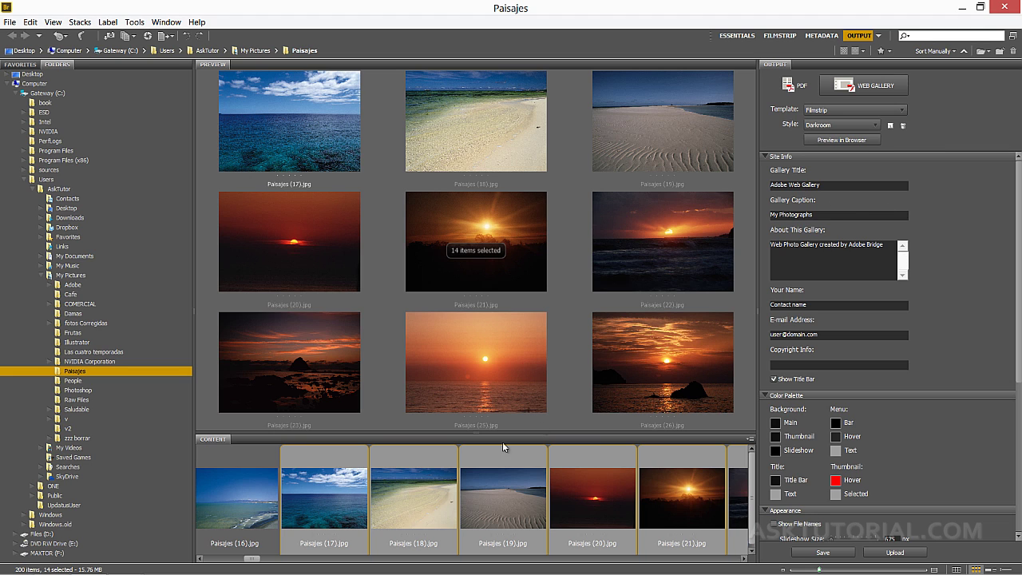
Check the title, caption and contact name shown in the Filmstrip gallery's browser preview, and return to Bridge.
{"action": "left_click", "coordinate": [133, 565]}
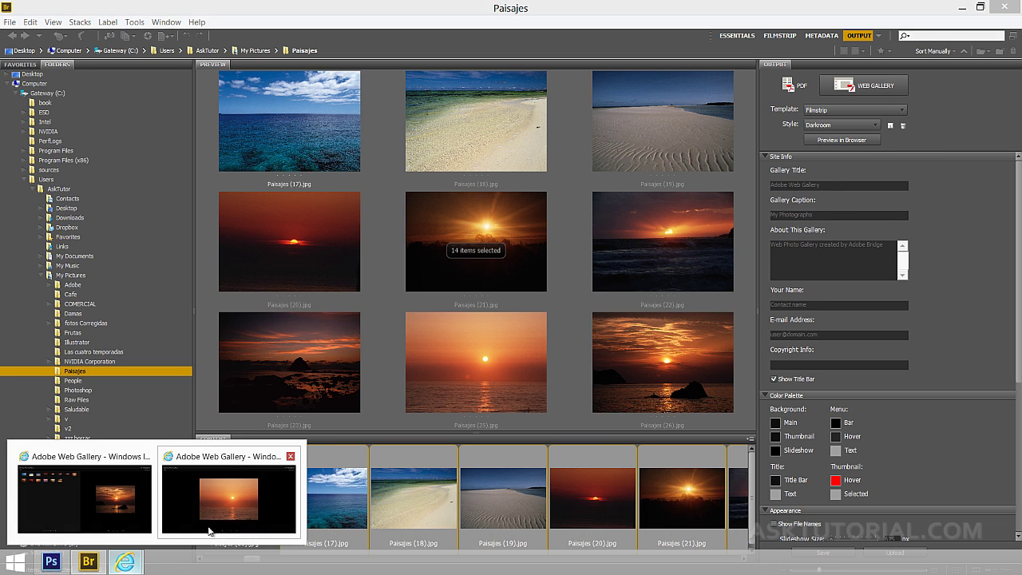
{"action": "left_click", "coordinate": [209, 526]}
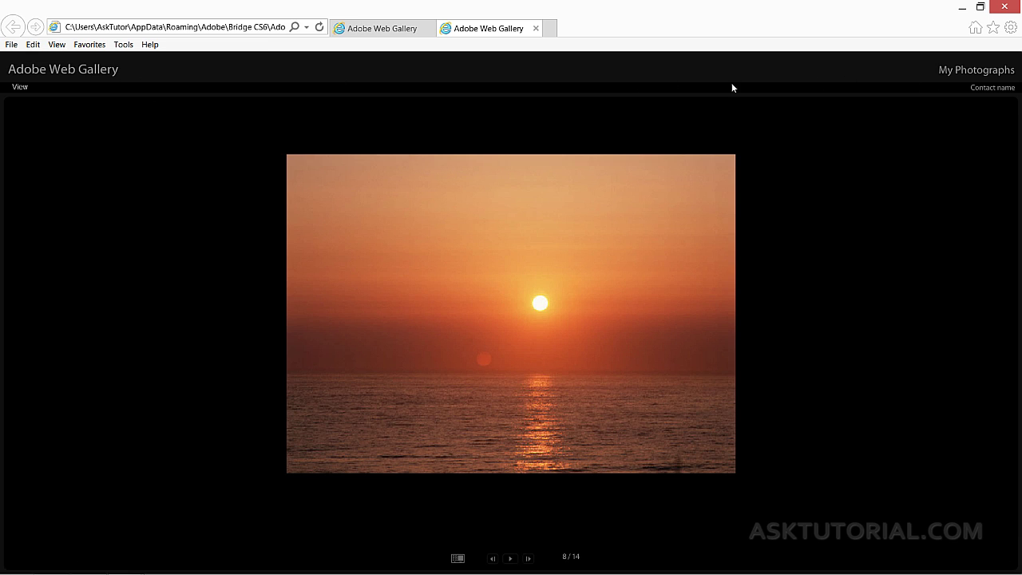
{"action": "left_click", "coordinate": [963, 7]}
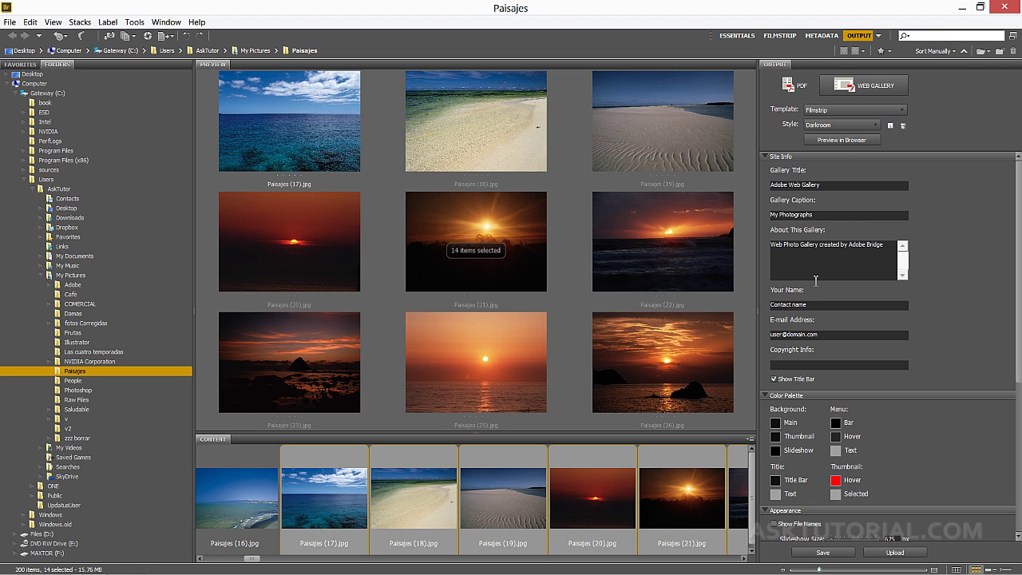
Review the gallery's Site Info fields, from gallery title and caption to description, contact name, e-mail and copyright.
{"action": "left_click_drag", "start_coordinate": [823, 185], "coordinate": [770, 189]}
{"action": "left_click", "coordinate": [847, 187]}
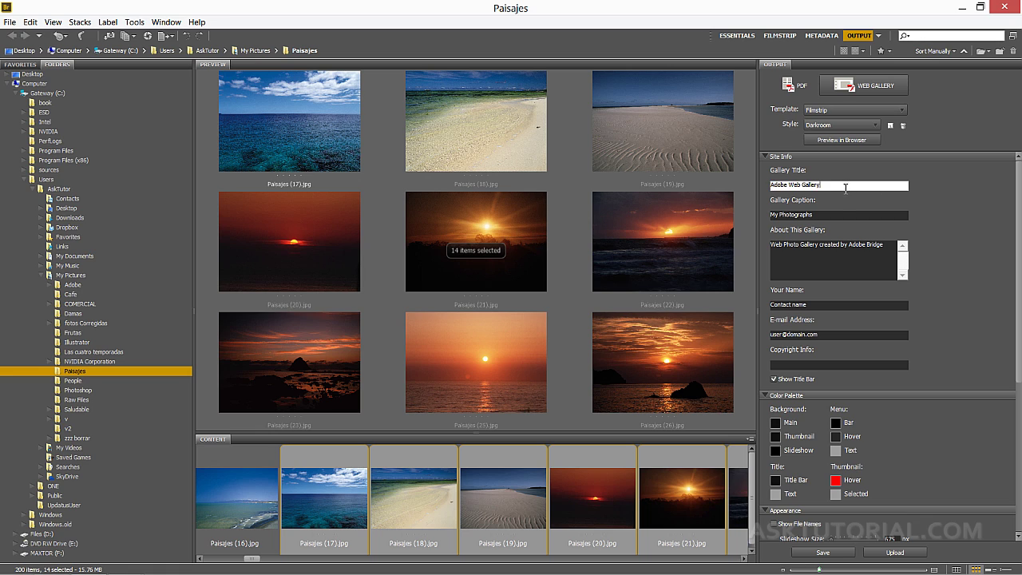
{"action": "left_click_drag", "start_coordinate": [774, 216], "coordinate": [770, 216]}
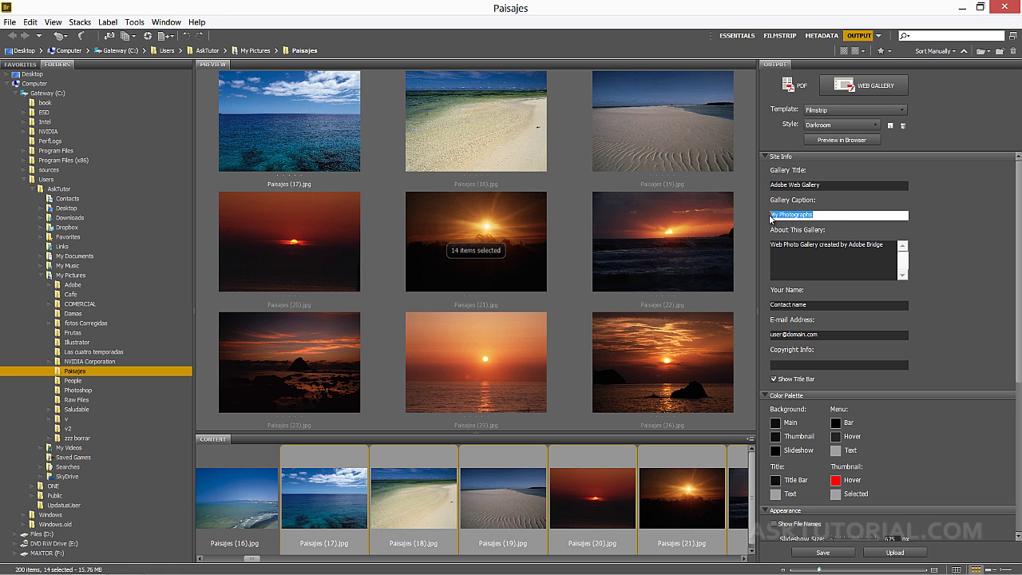
{"action": "left_click", "coordinate": [798, 260]}
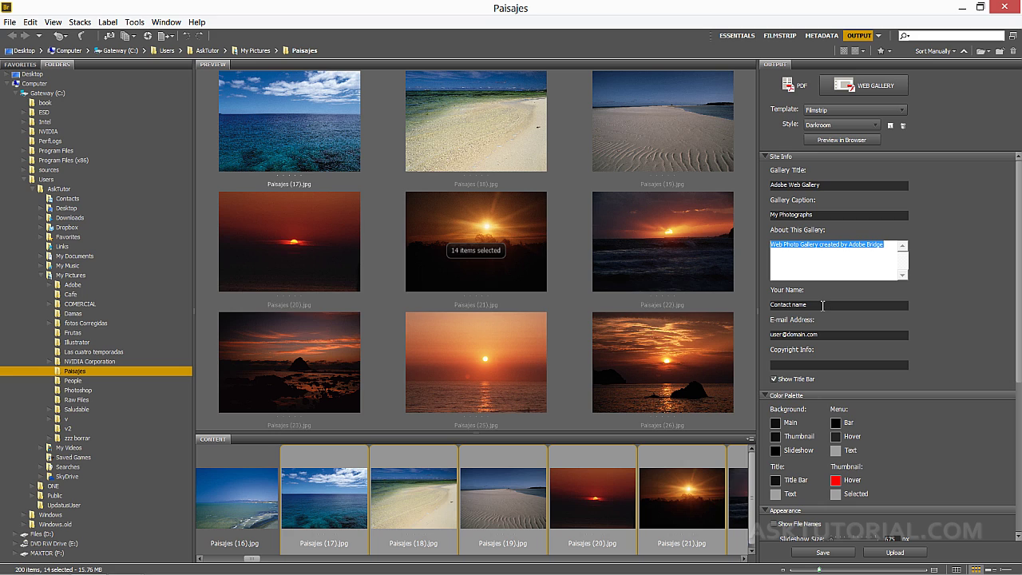
{"action": "left_click_drag", "start_coordinate": [820, 305], "coordinate": [784, 308]}
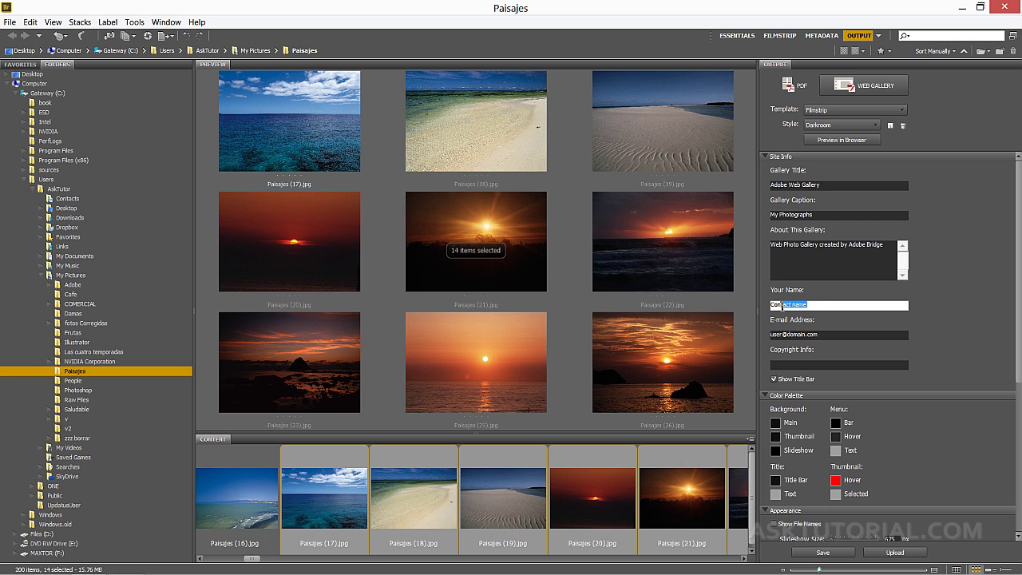
{"action": "left_click", "coordinate": [820, 335]}
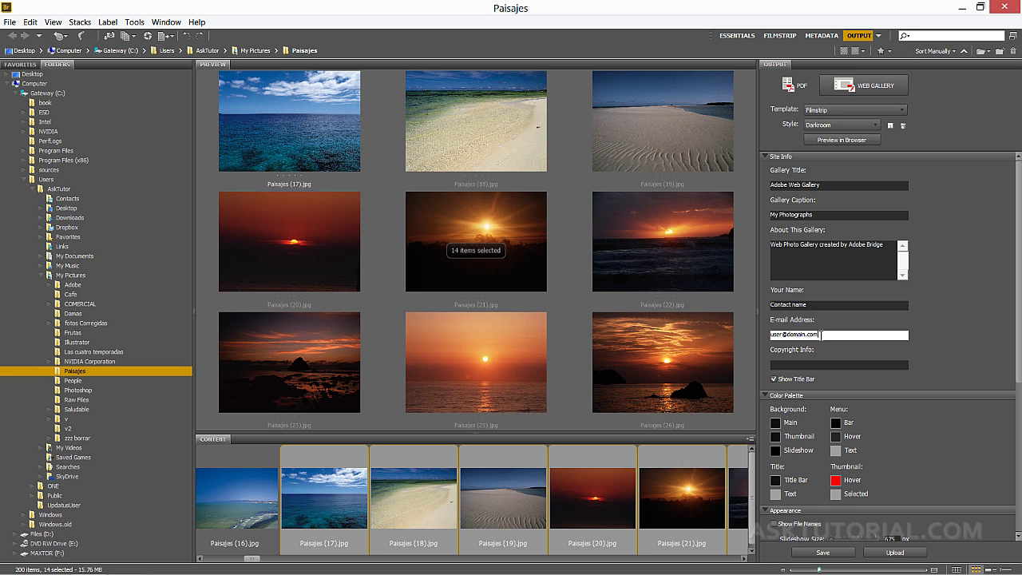
{"action": "left_click", "coordinate": [803, 365]}
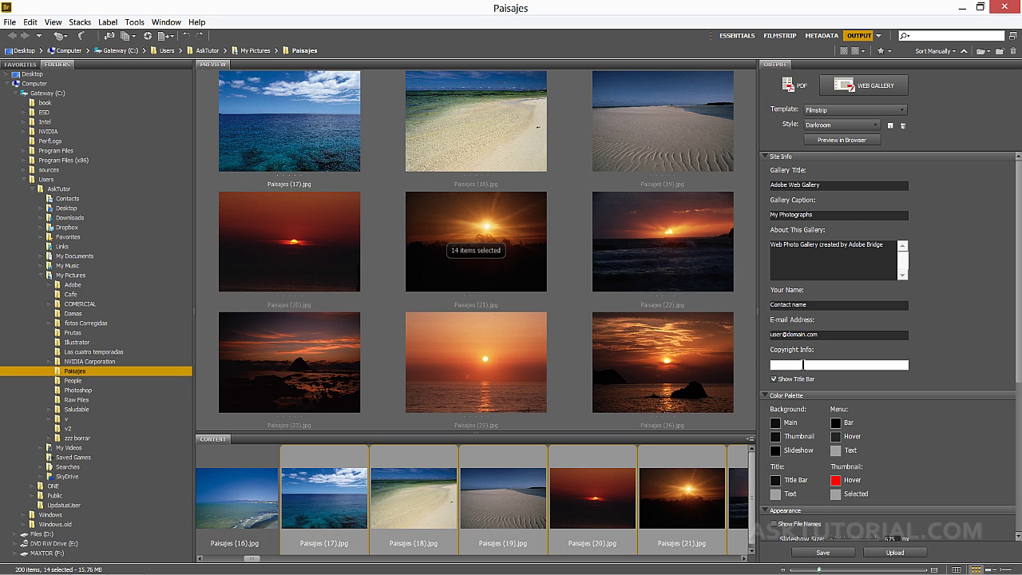
Set the gallery's menu bar color to purple (red 128, green 0, blue 255) and preview it in the browser.
{"action": "left_click_drag", "start_coordinate": [1019, 340], "coordinate": [1018, 399]}
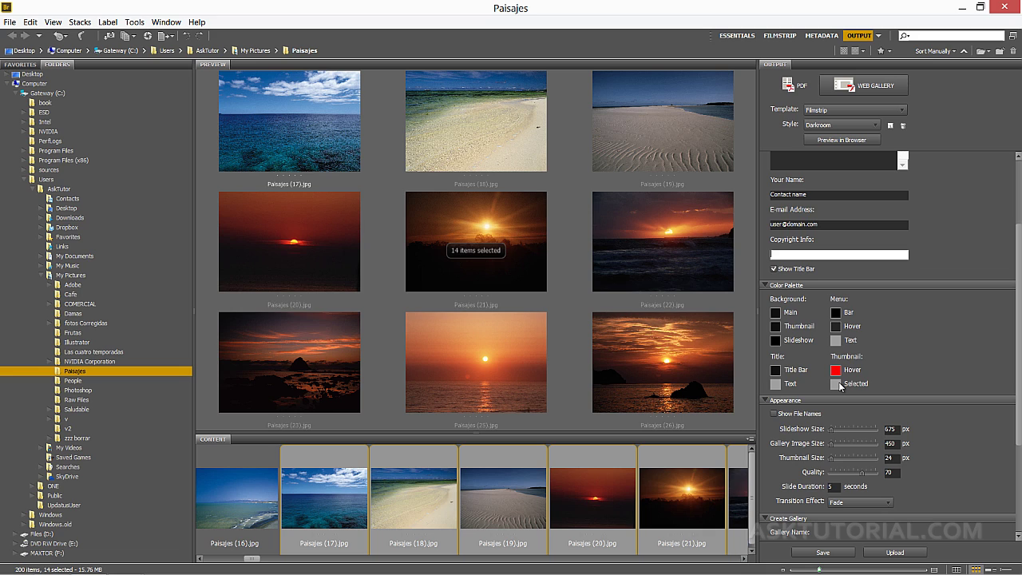
{"action": "left_click", "coordinate": [836, 313]}
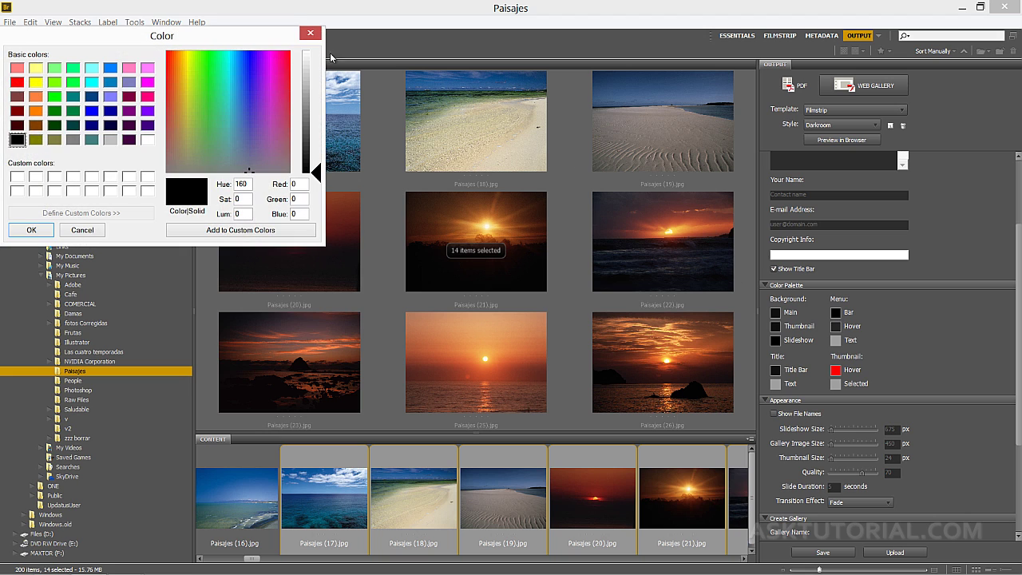
{"action": "left_click", "coordinate": [149, 113]}
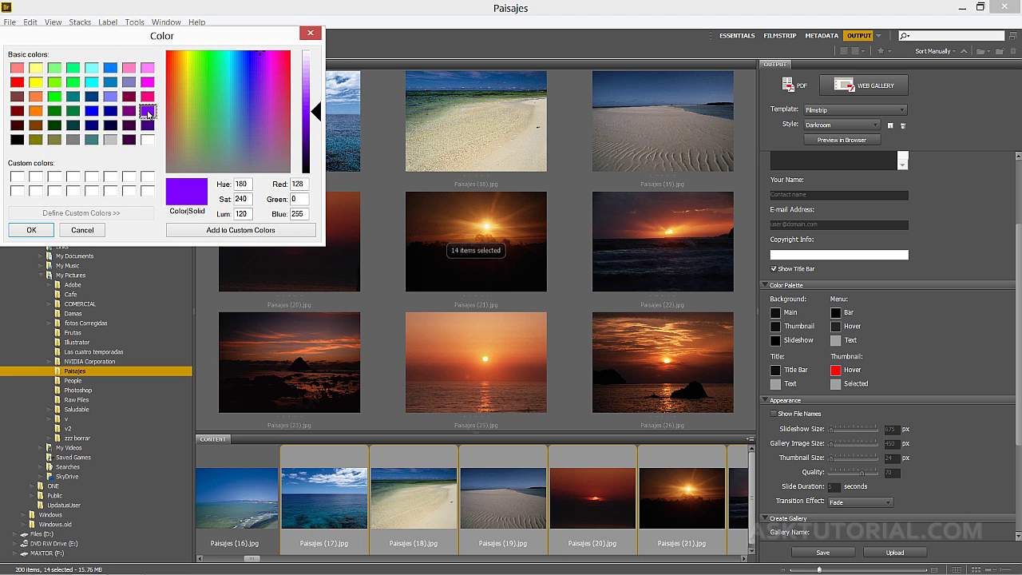
{"action": "left_click", "coordinate": [31, 230]}
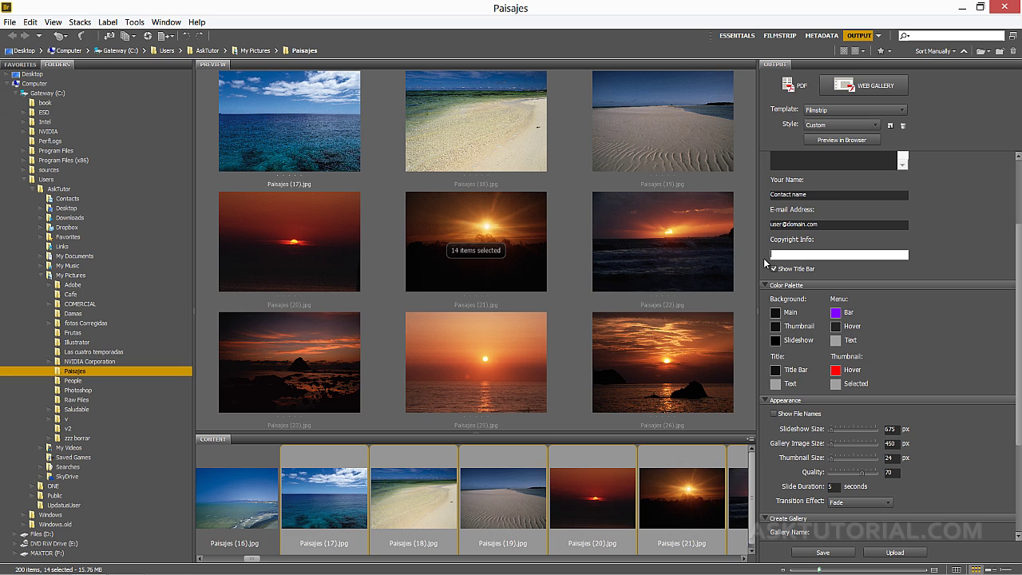
{"action": "left_click", "coordinate": [837, 140]}
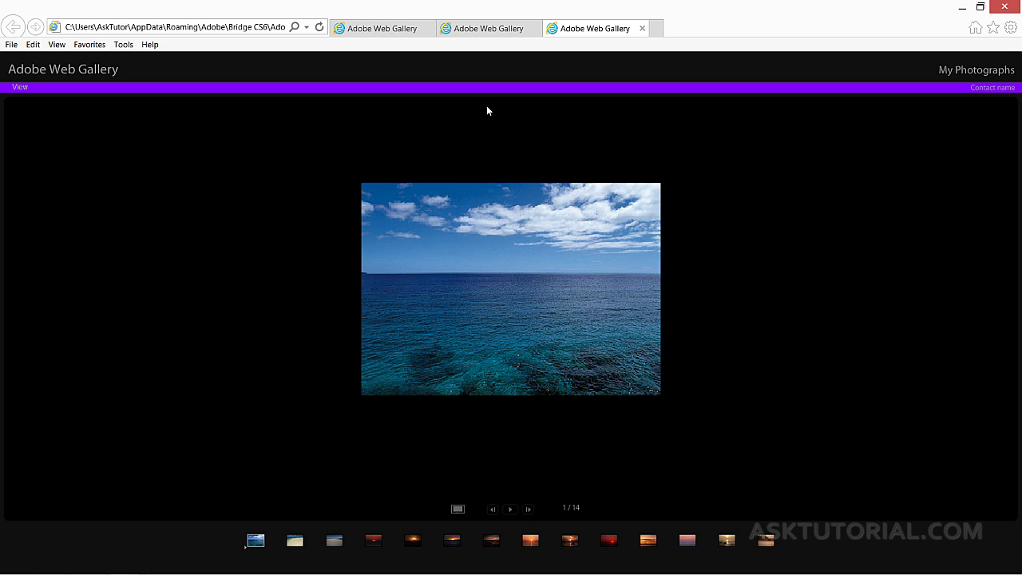
{"action": "left_click", "coordinate": [962, 8]}
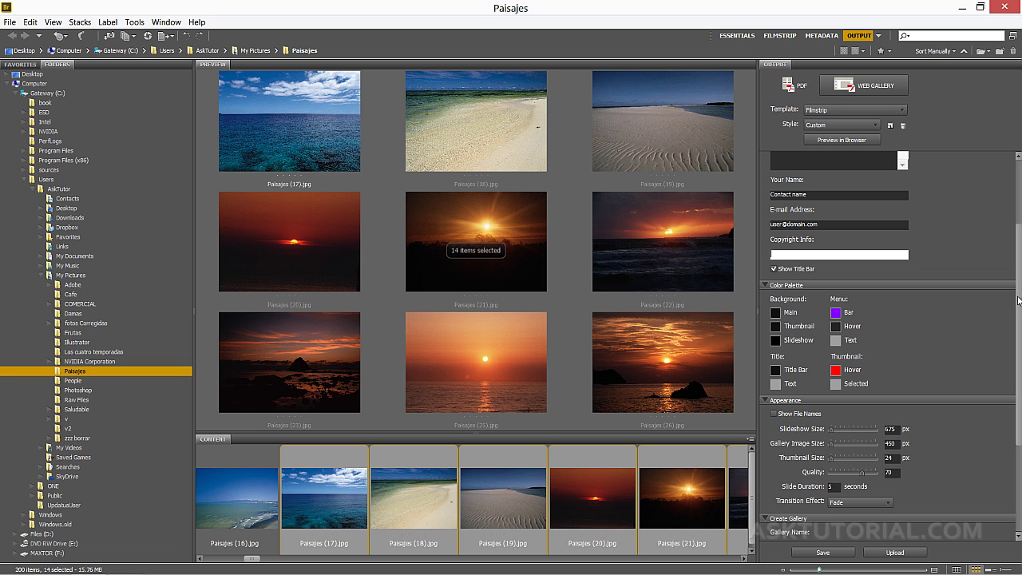
Review the Appearance and Create Gallery settings, including the save folder chooser and the FTP server field.
{"action": "left_click_drag", "start_coordinate": [1019, 308], "coordinate": [1020, 361]}
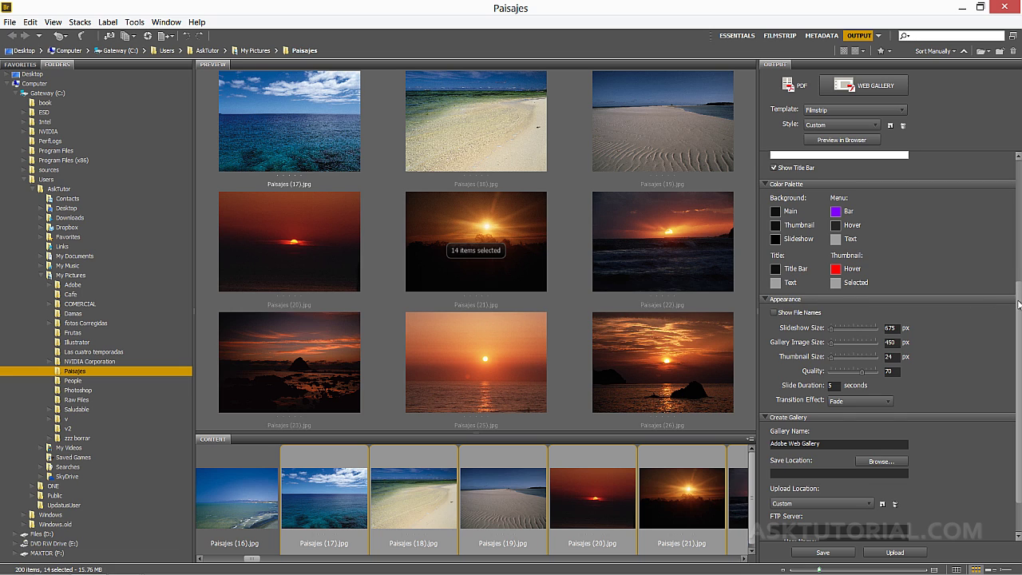
{"action": "left_click_drag", "start_coordinate": [1019, 300], "coordinate": [1015, 340]}
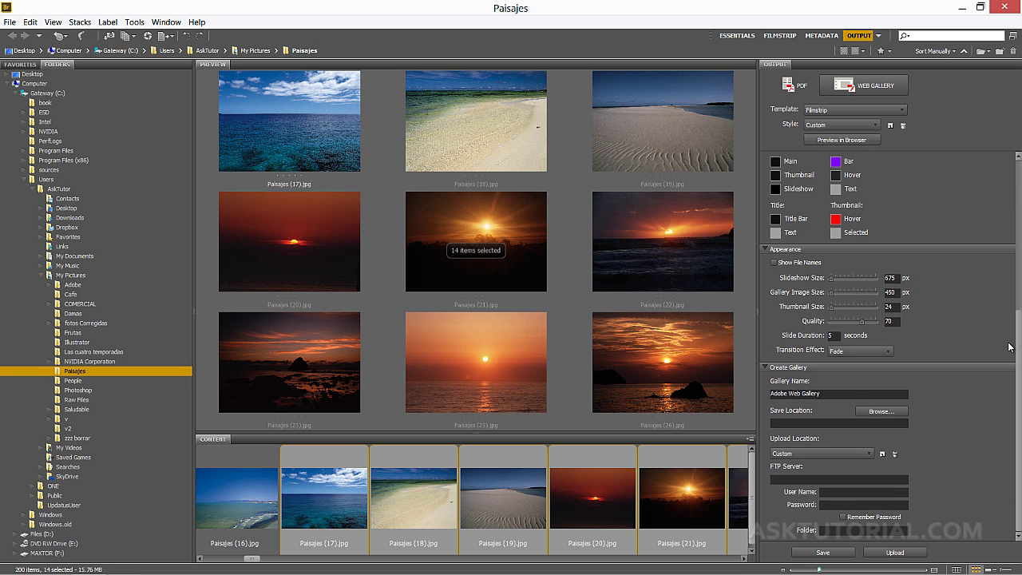
{"action": "left_click", "coordinate": [878, 412]}
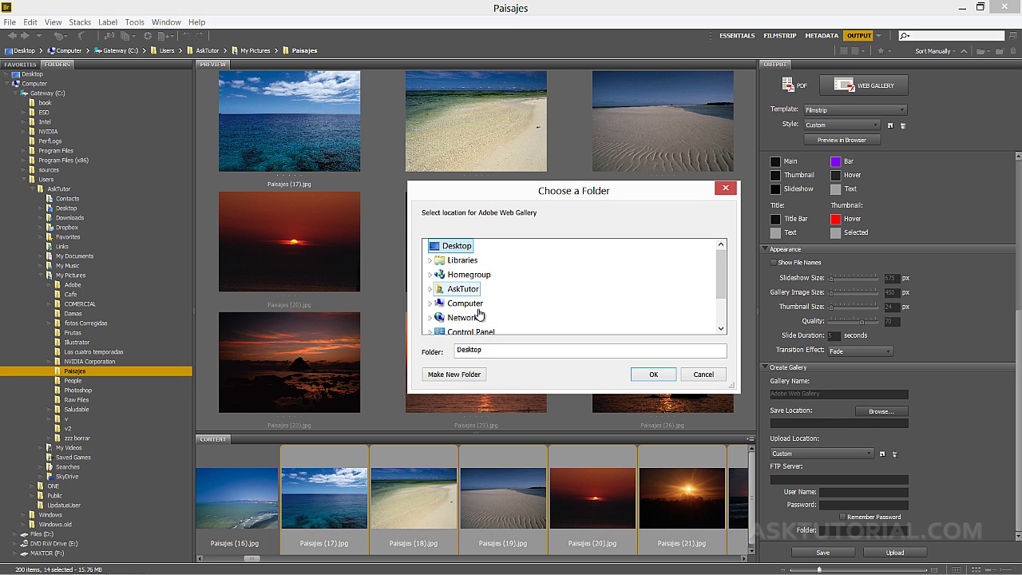
{"action": "left_click", "coordinate": [725, 188]}
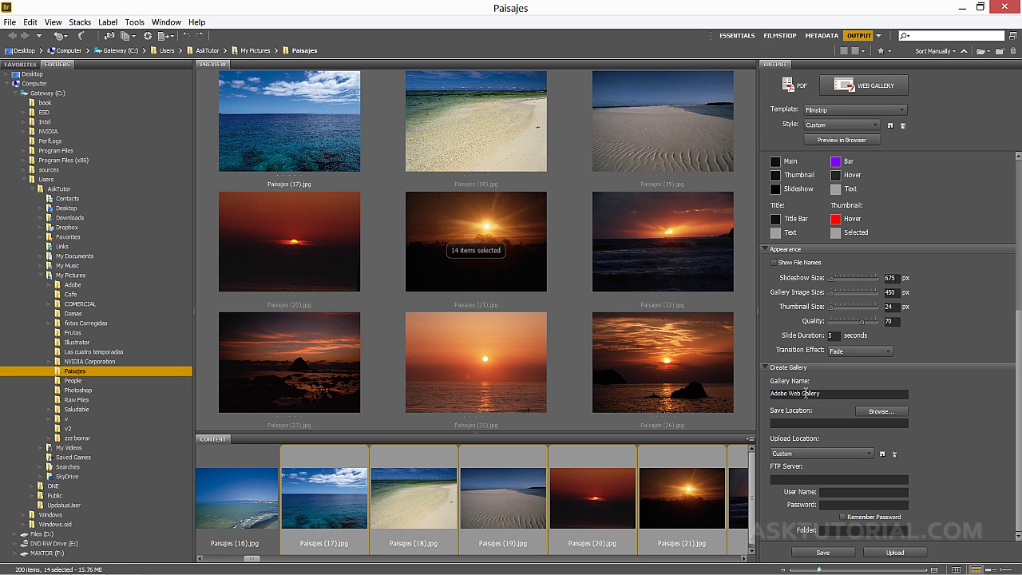
{"action": "left_click", "coordinate": [807, 479]}
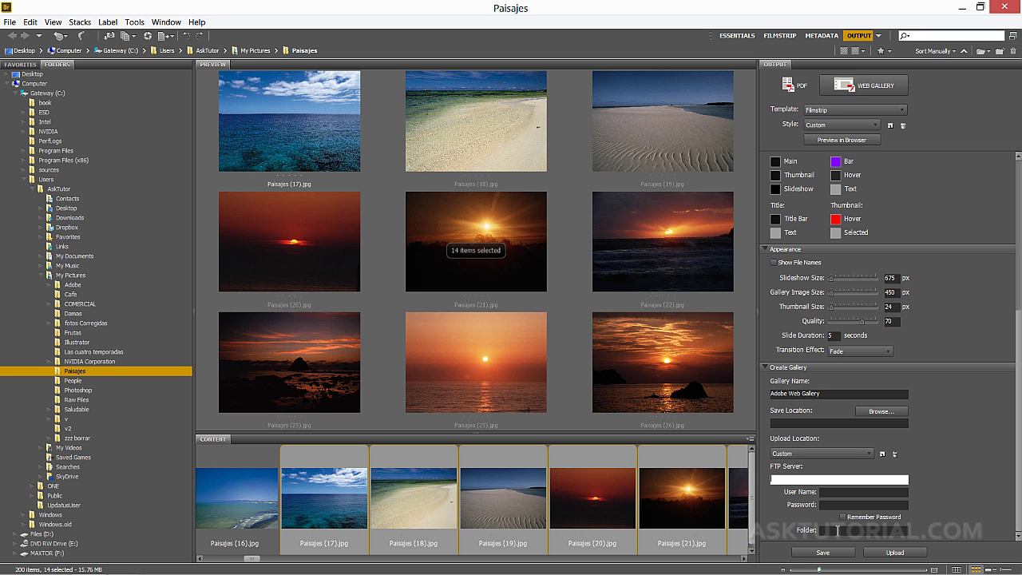
Choose My Documents as the gallery's save location, entering fotos1 as the folder name.
{"action": "left_click", "coordinate": [878, 412]}
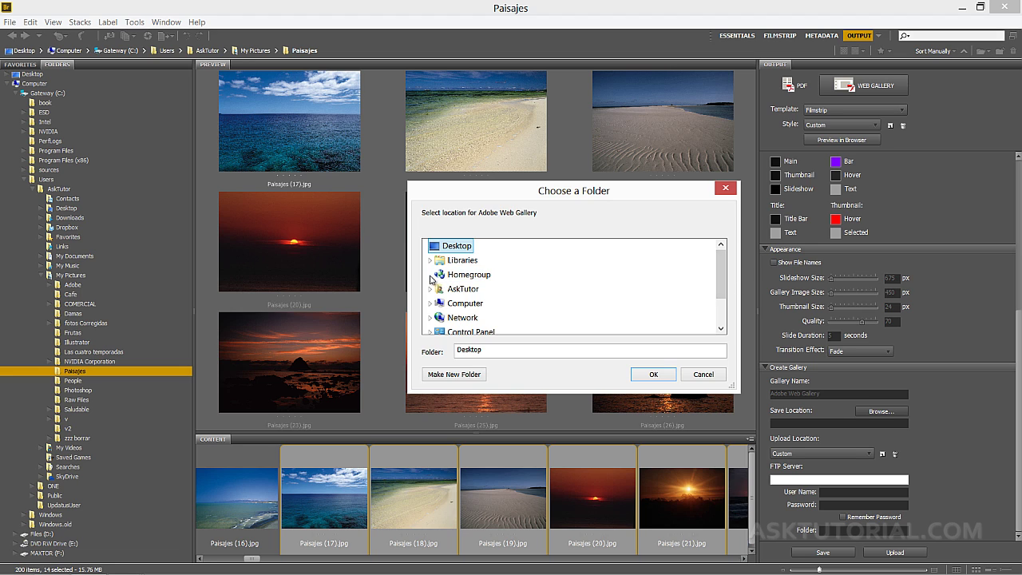
{"action": "left_click", "coordinate": [431, 288]}
{"action": "scroll", "coordinate": [491, 292], "scroll_direction": "down", "scroll_amount": 1}
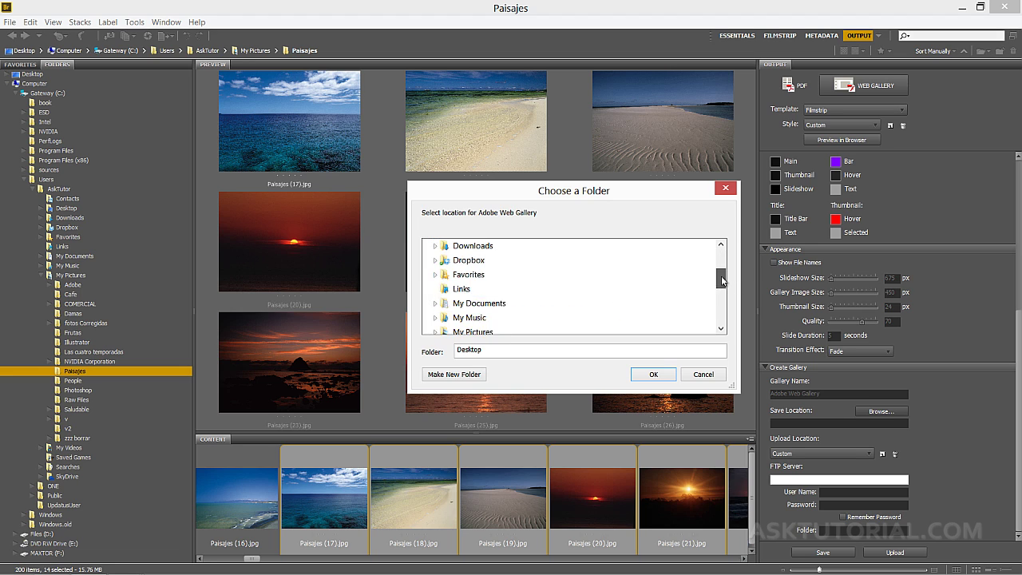
{"action": "left_click", "coordinate": [512, 304]}
{"action": "left_click", "coordinate": [502, 351]}
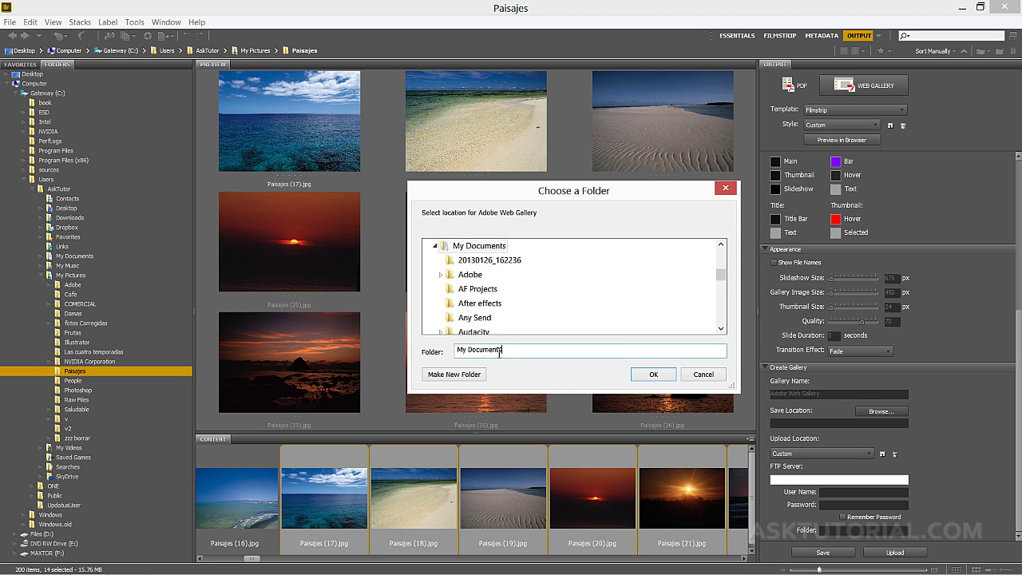
{"action": "left_click_drag", "start_coordinate": [501, 351], "coordinate": [440, 355]}
{"action": "type", "text": "fotos1"}
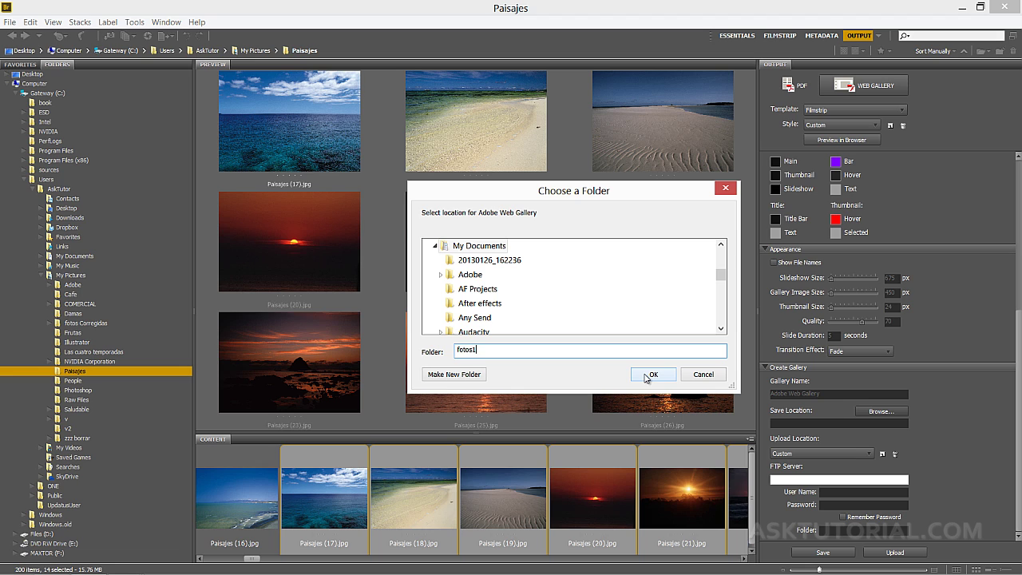
{"action": "left_click", "coordinate": [647, 376]}
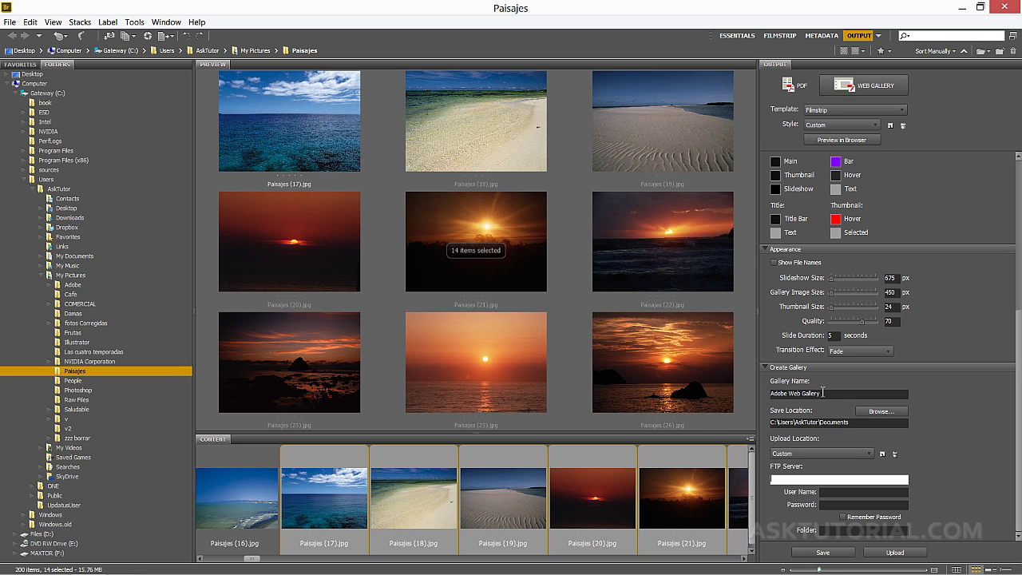
Save the web gallery to disk and check its index page in the browser.
{"action": "left_click", "coordinate": [821, 554]}
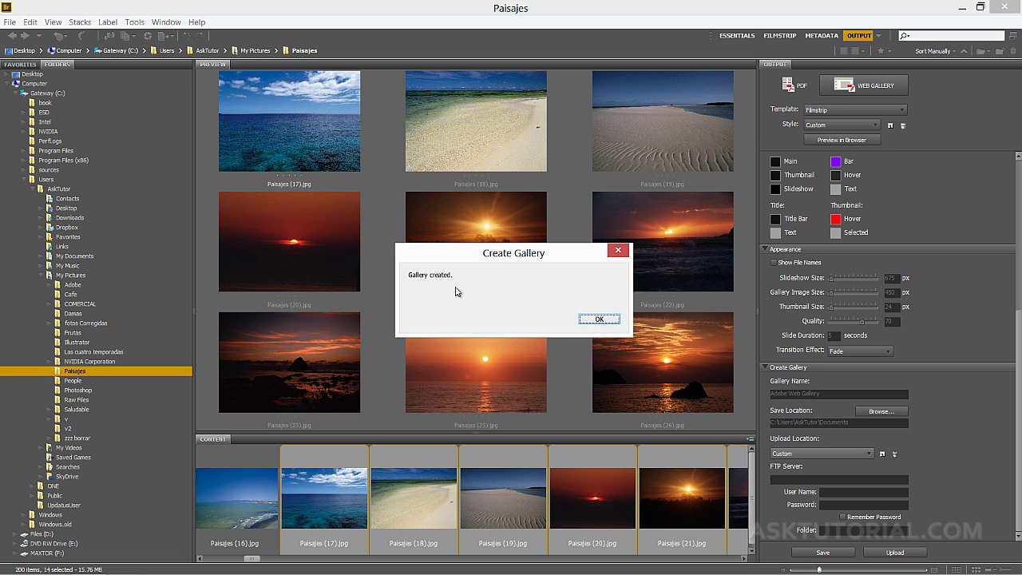
{"action": "left_click", "coordinate": [598, 320]}
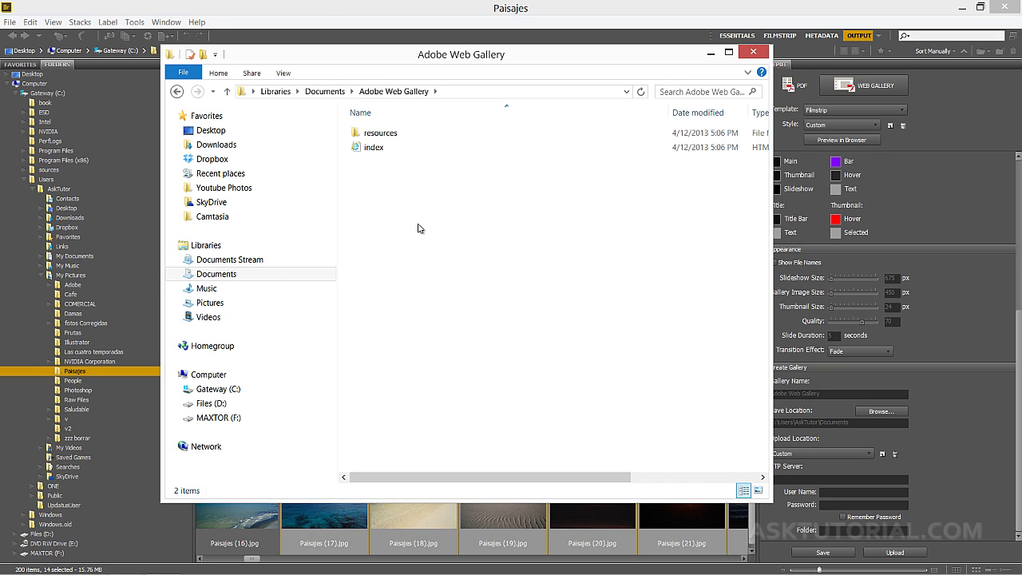
{"action": "double_click", "coordinate": [376, 151]}
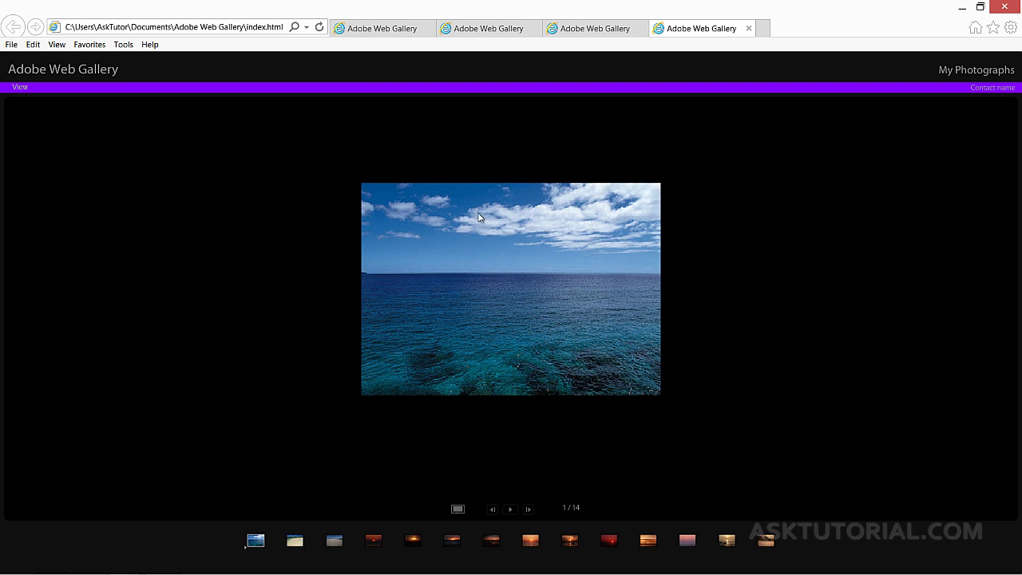
{"action": "left_click", "coordinate": [963, 12]}
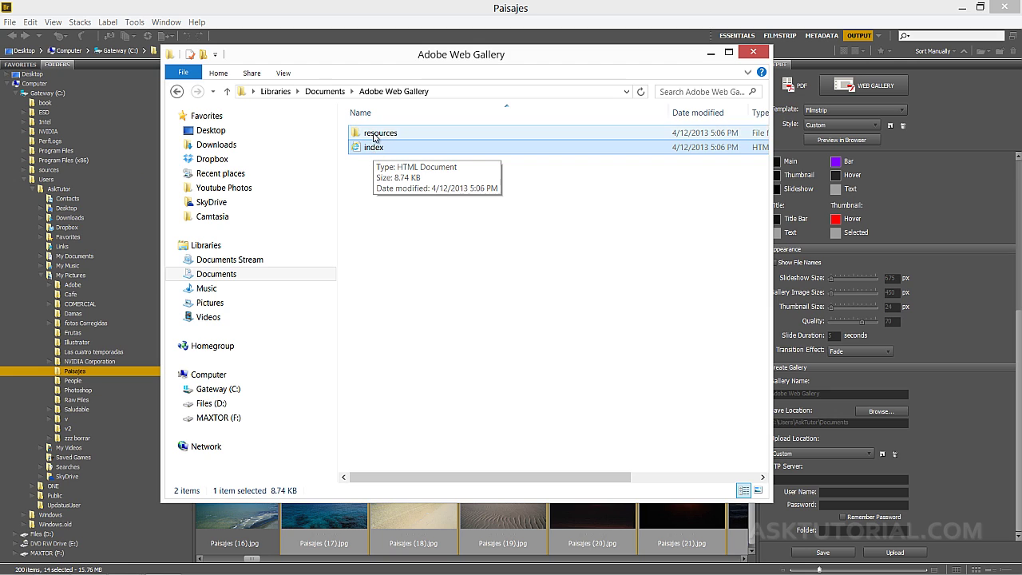
Examine the saved gallery's resources folder down to the large images, and return to the Adobe Web Gallery folder.
{"action": "double_click", "coordinate": [376, 134]}
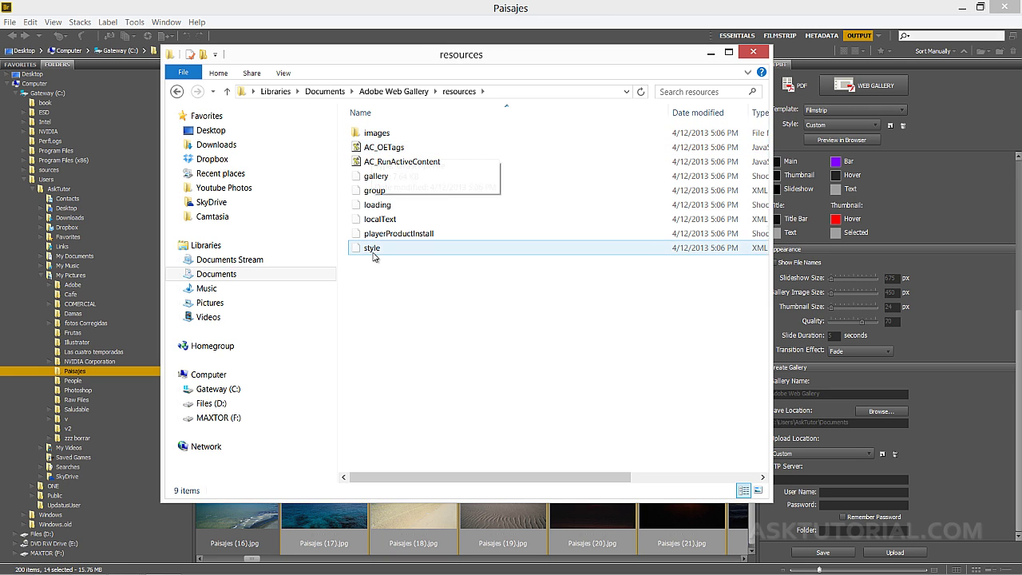
{"action": "double_click", "coordinate": [371, 132]}
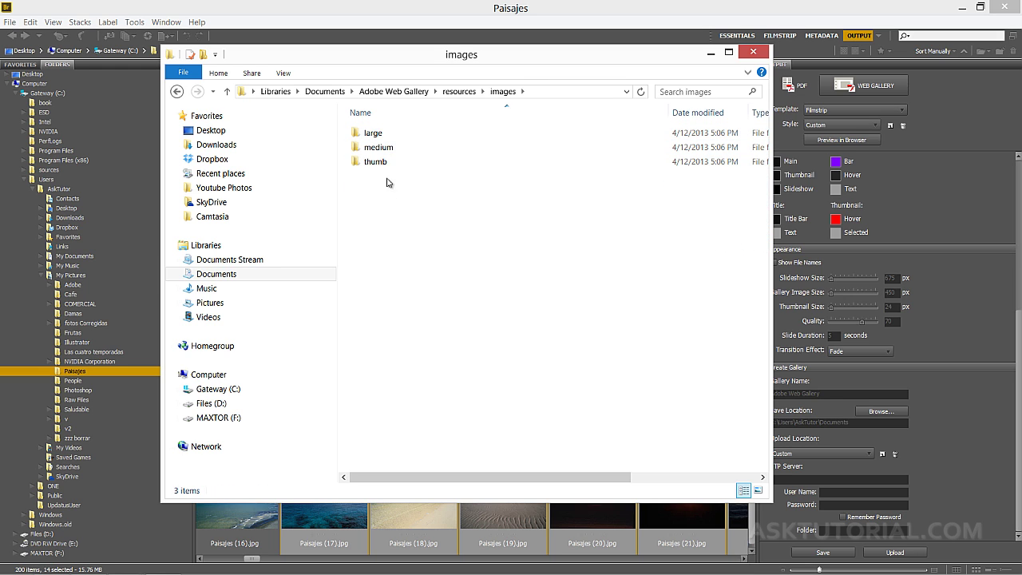
{"action": "double_click", "coordinate": [373, 134]}
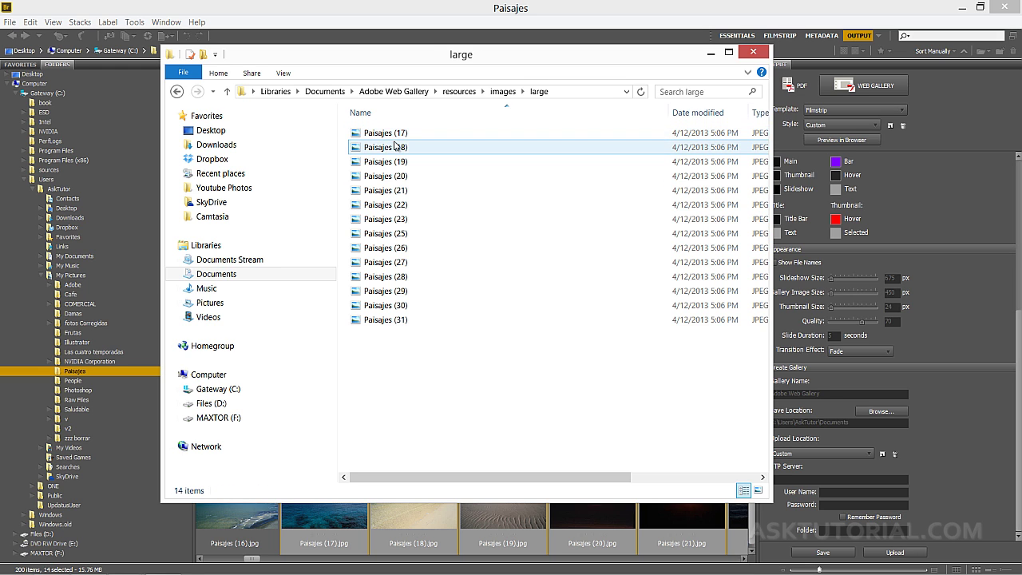
{"action": "left_click", "coordinate": [178, 91]}
{"action": "left_click", "coordinate": [177, 91]}
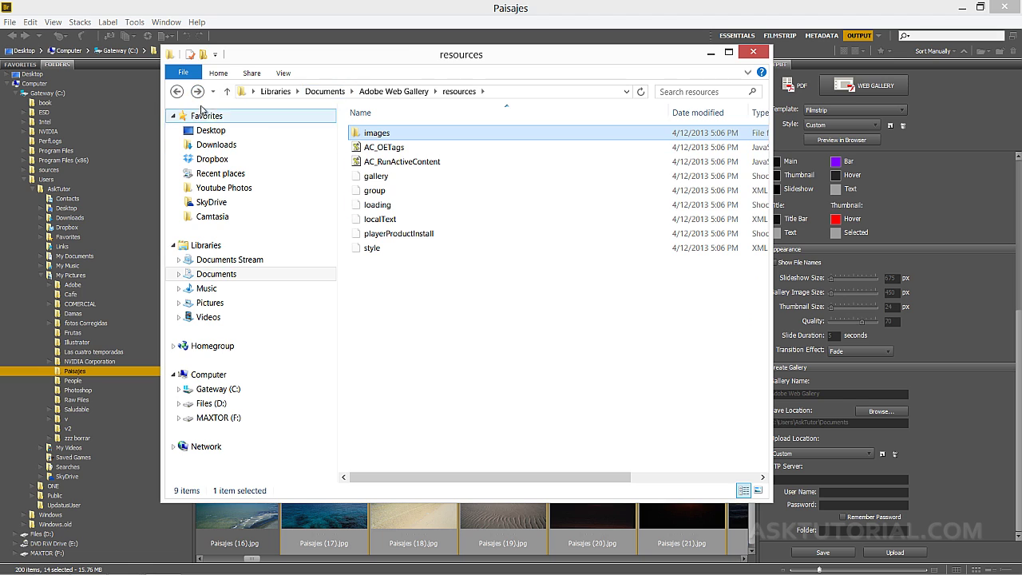
{"action": "left_click", "coordinate": [177, 91]}
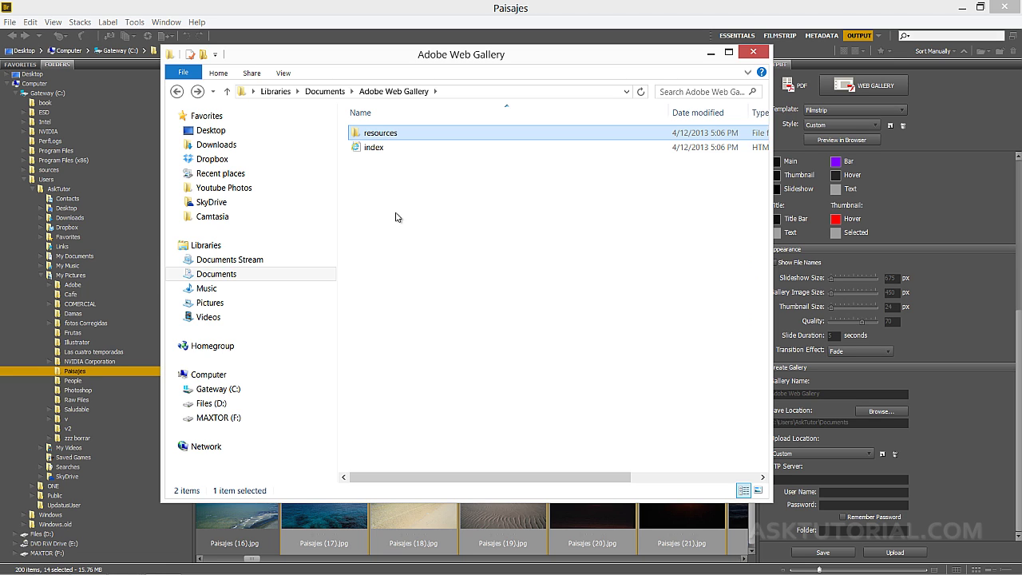
Rename the gallery's index file as misfotos and select it together with the resources folder.
{"action": "left_click", "coordinate": [376, 151]}
{"action": "right_click", "coordinate": [374, 149]}
{"action": "left_click", "coordinate": [409, 339]}
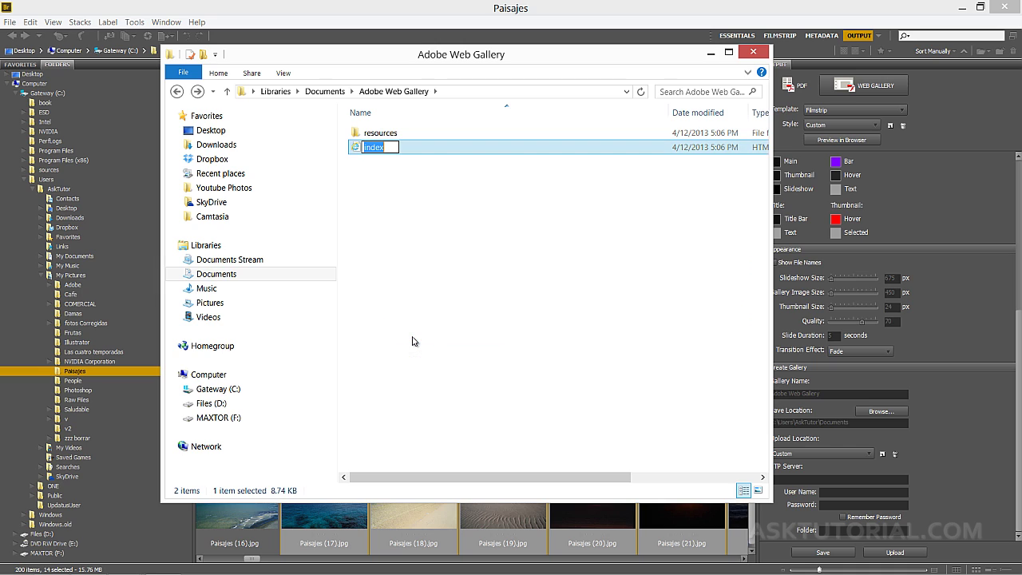
{"action": "type", "text": "misfotos"}
{"action": "key", "text": "Return"}
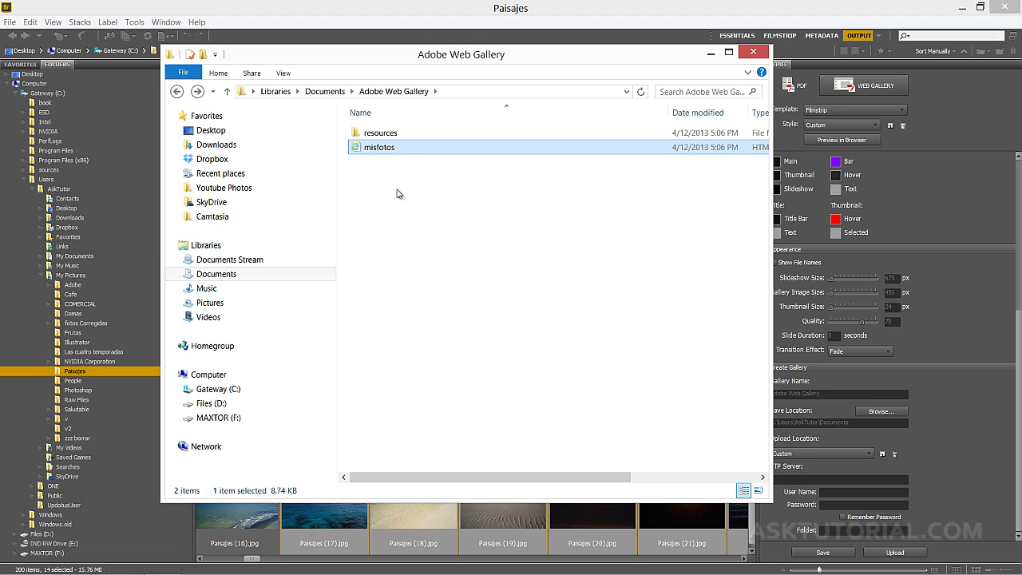
{"action": "left_click_drag", "start_coordinate": [369, 173], "coordinate": [388, 134]}
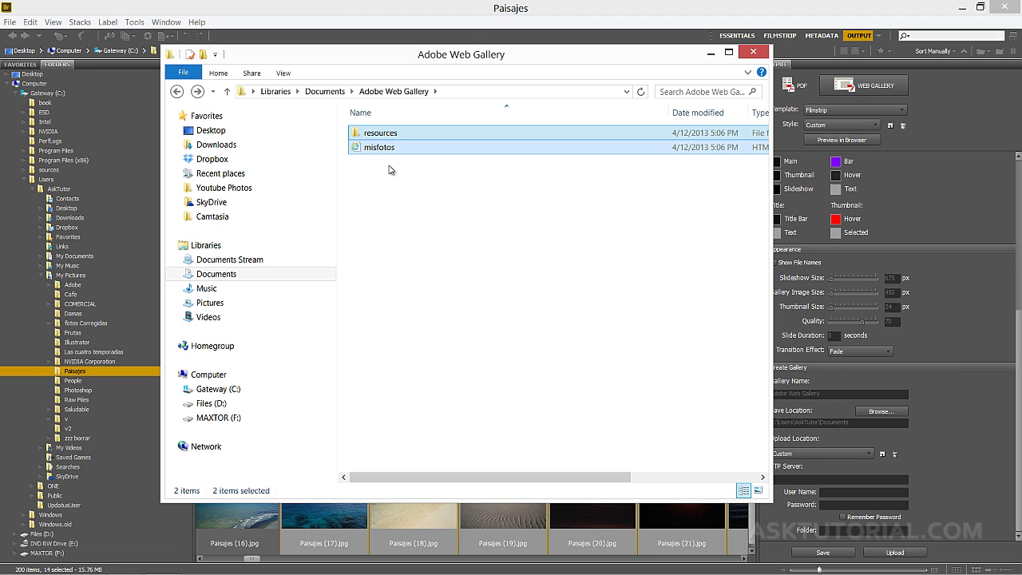
{"action": "left_click", "coordinate": [389, 170]}
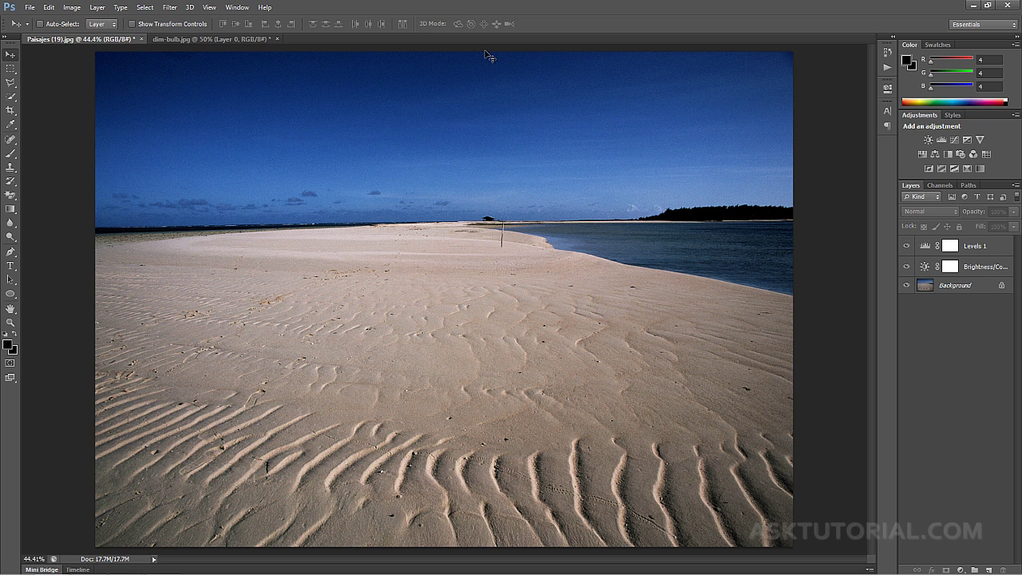
Save the edited beach photo as Playa1 in Photoshop format in the PHOTOSHOP FINALS folder, with Maximize Compatibility on.
{"action": "left_click", "coordinate": [29, 8]}
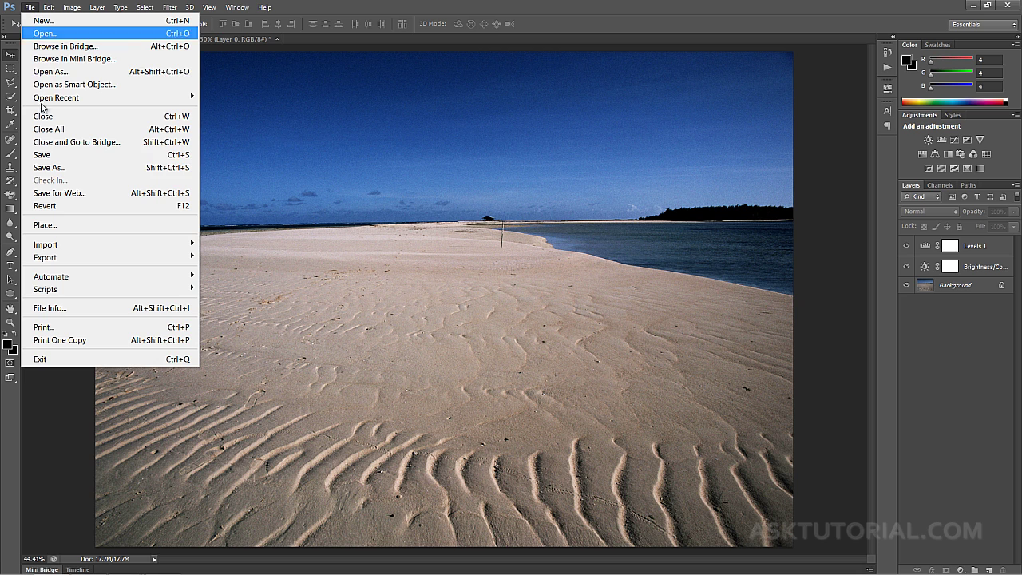
{"action": "left_click", "coordinate": [44, 158]}
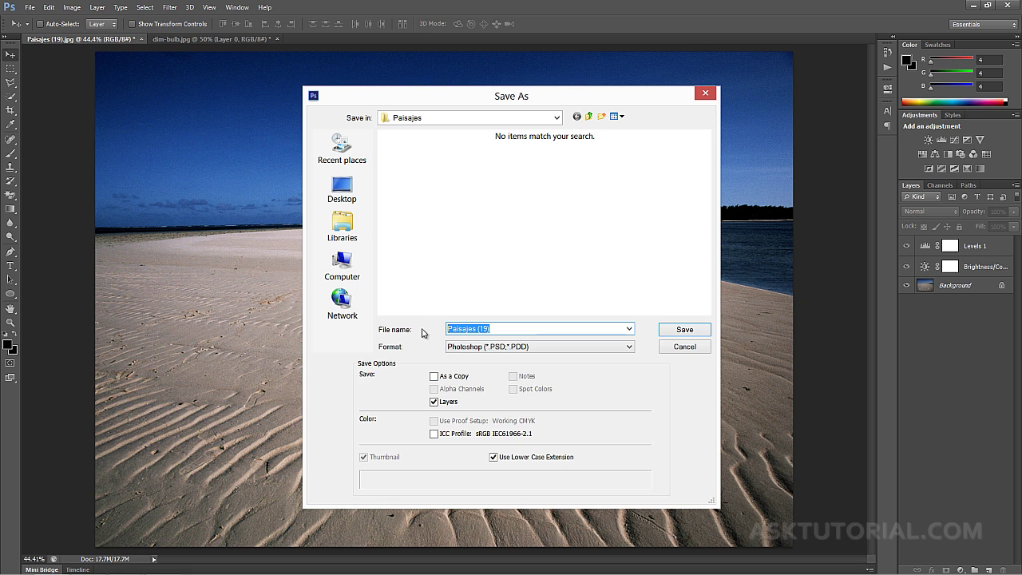
{"action": "type", "text": "Playa1"}
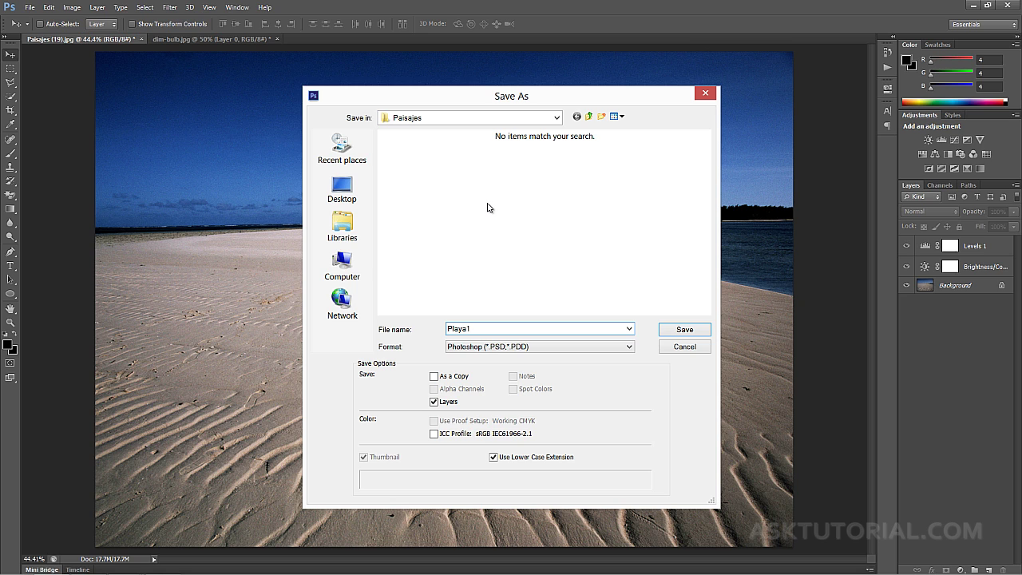
{"action": "left_click", "coordinate": [556, 118]}
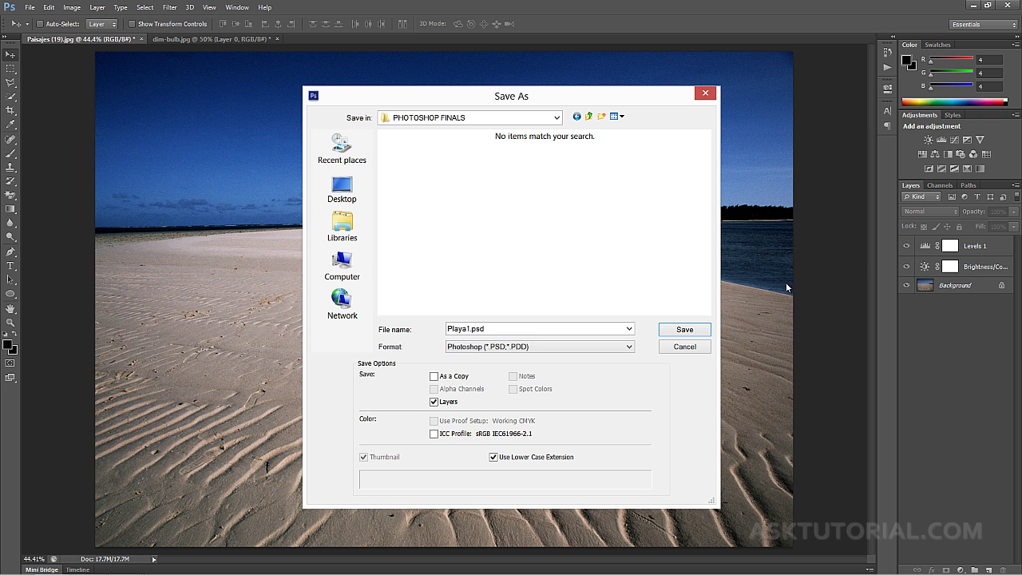
{"action": "left_click", "coordinate": [693, 332]}
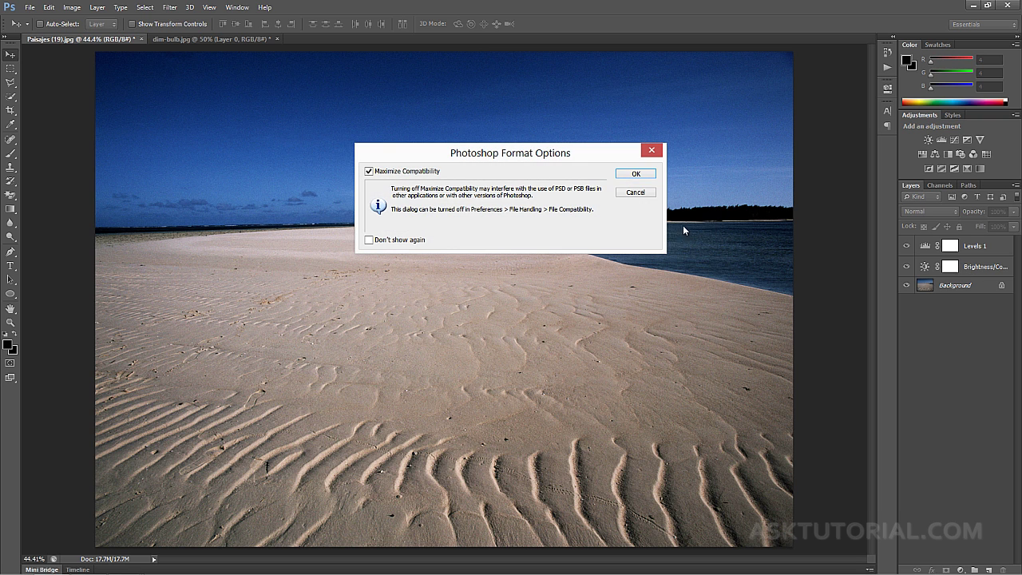
{"action": "left_click", "coordinate": [630, 175]}
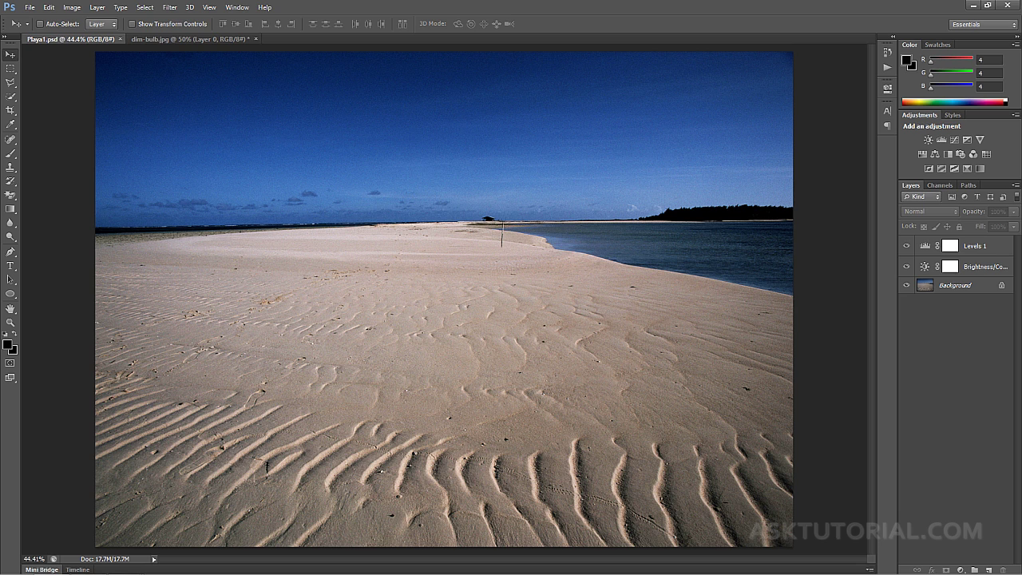
Switch to the PHOTOSHOP FINALS folder window, check the saved Playa1 PSD file's details, and return to the photo.
{"action": "key", "text": "alt+Tab"}
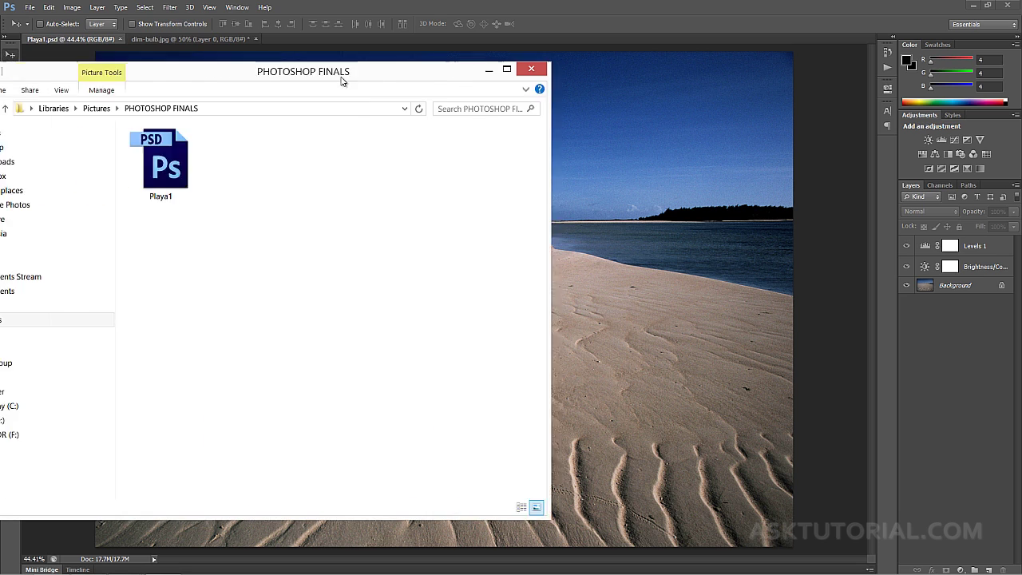
{"action": "mouse_move", "coordinate": [313, 189]}
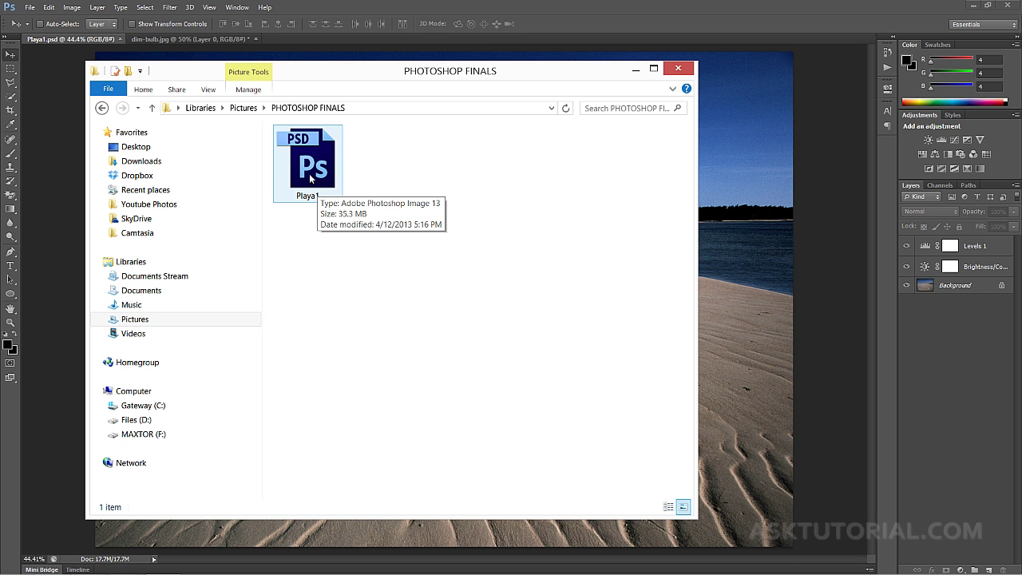
{"action": "left_click_drag", "start_coordinate": [340, 76], "coordinate": [0, 75]}
{"action": "left_click", "coordinate": [168, 168]}
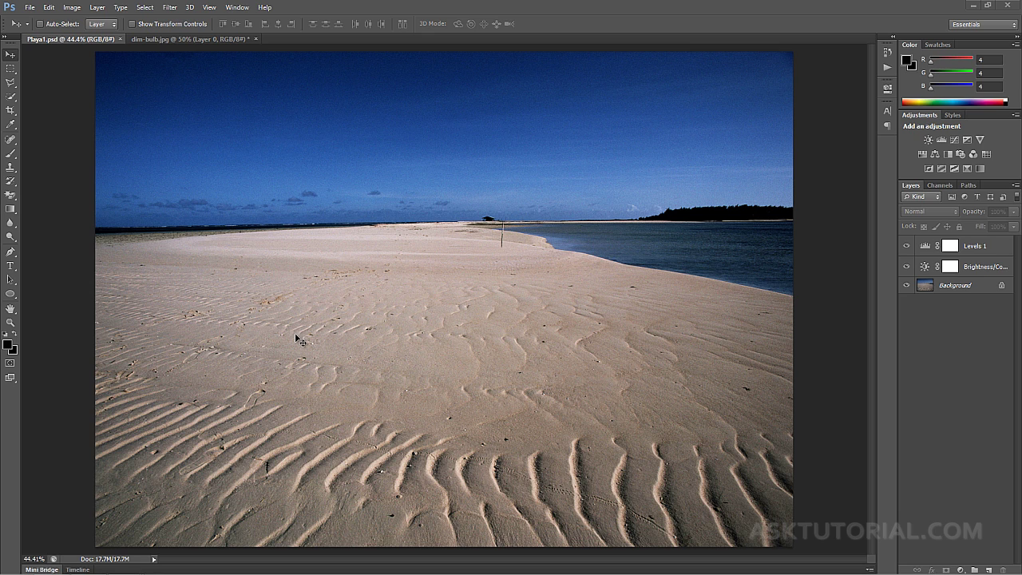
Save a JPEG copy of the photo as Playa1.jpg in PHOTOSHOP FINALS at the highest quality, Baseline Optimized.
{"action": "left_click", "coordinate": [29, 8]}
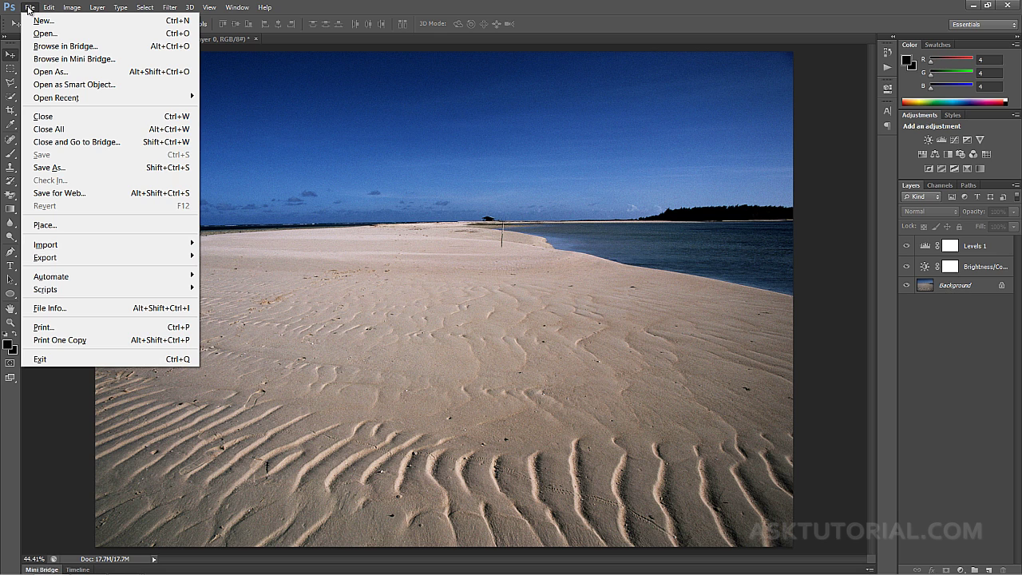
{"action": "left_click", "coordinate": [46, 168]}
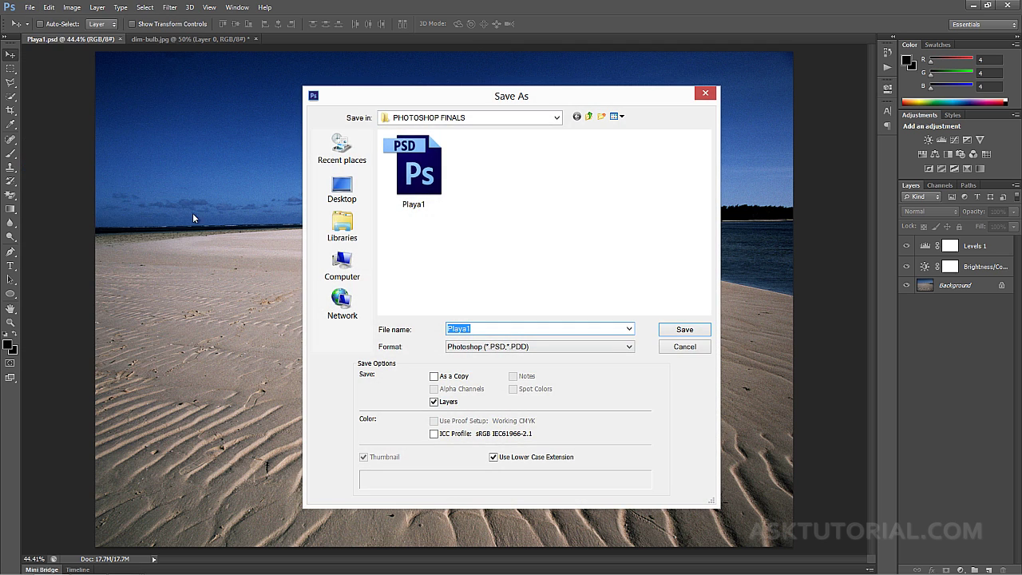
{"action": "left_click", "coordinate": [607, 350]}
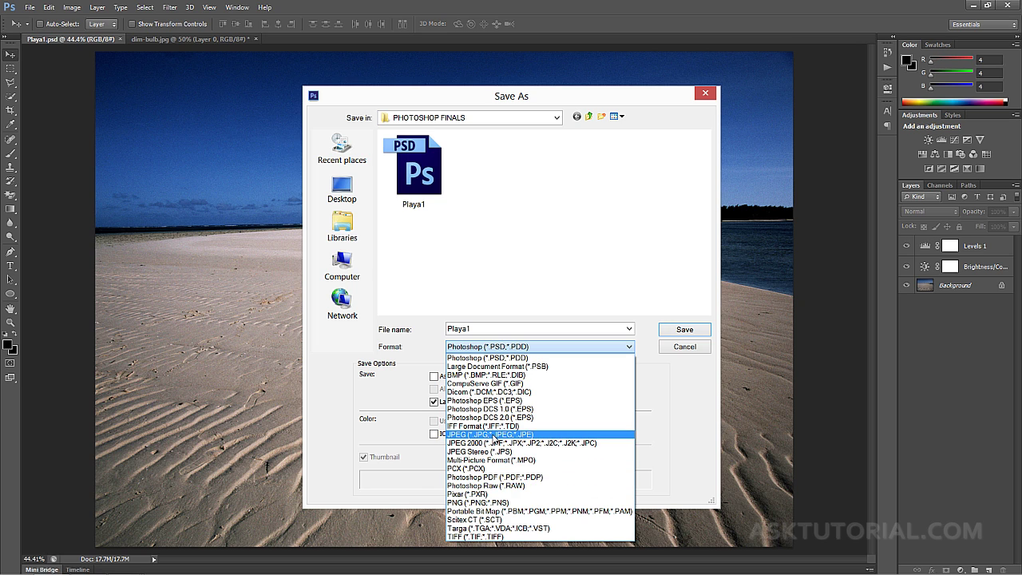
{"action": "left_click", "coordinate": [495, 438]}
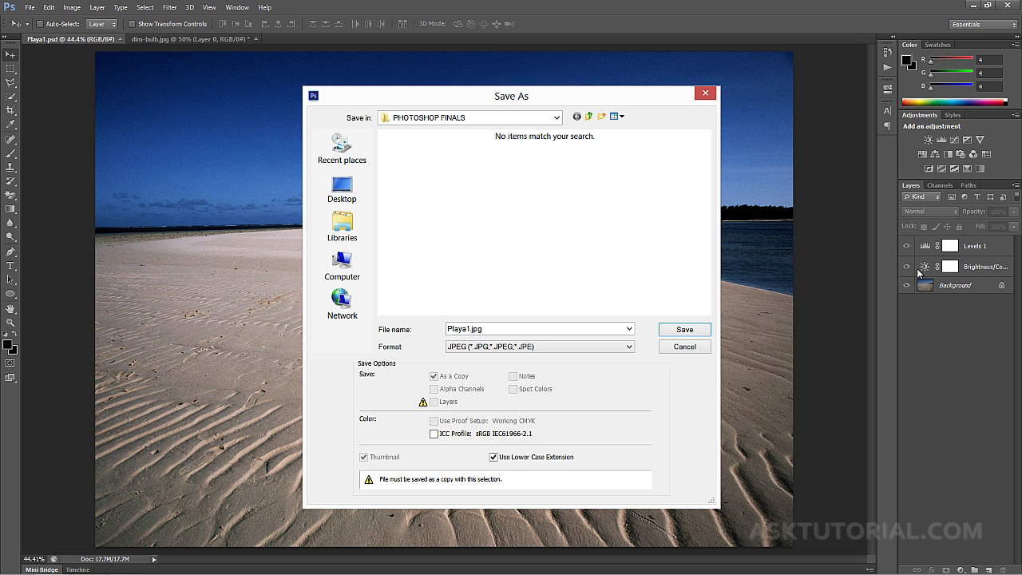
{"action": "left_click", "coordinate": [683, 331]}
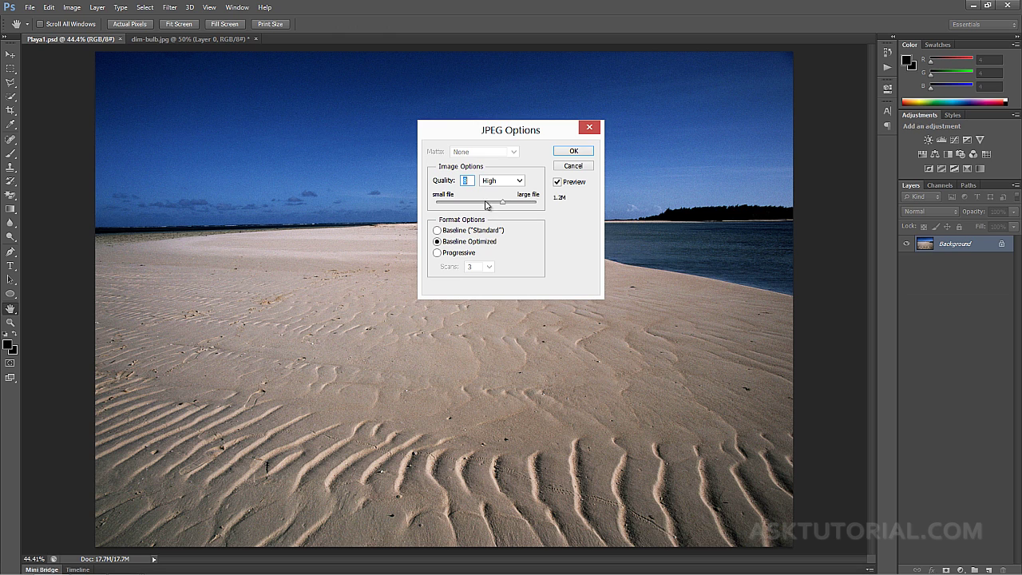
{"action": "left_click_drag", "start_coordinate": [502, 202], "coordinate": [551, 206]}
{"action": "left_click", "coordinate": [573, 151]}
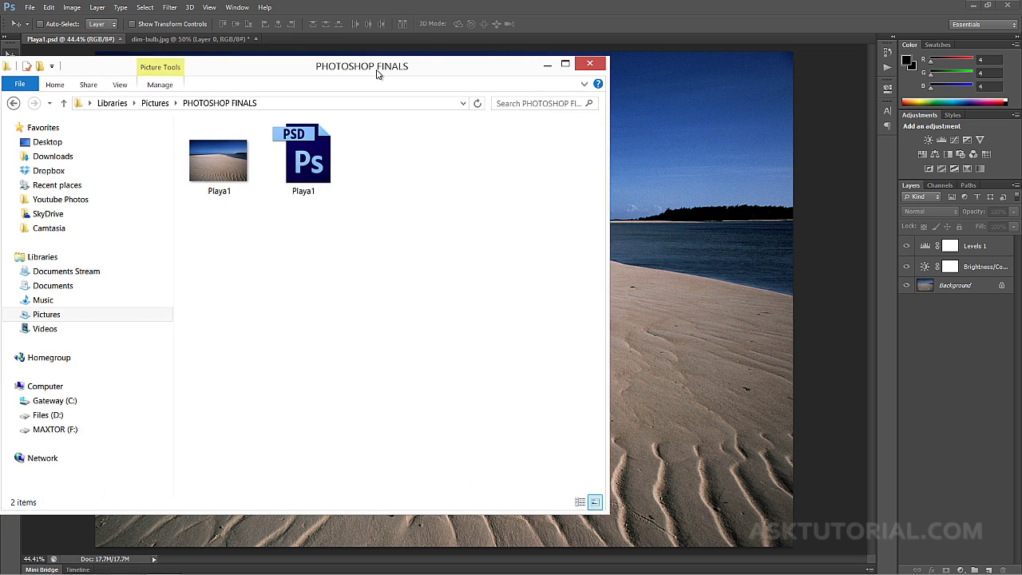
Check the Playa1 JPEG's type, dimensions and file size in the PHOTOSHOP FINALS folder, and return to the photo.
{"action": "left_click_drag", "start_coordinate": [377, 73], "coordinate": [426, 74]}
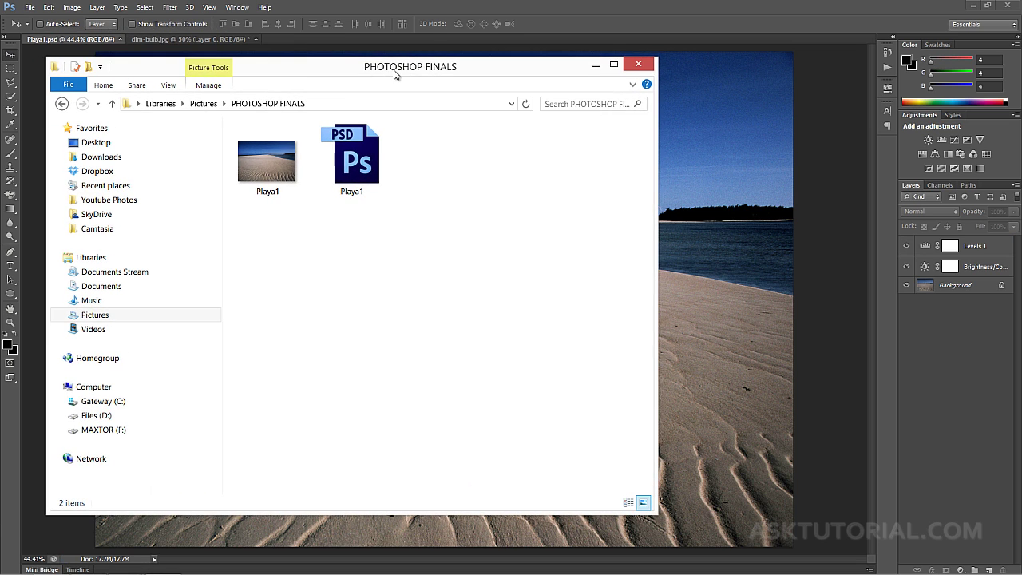
{"action": "left_click", "coordinate": [278, 167]}
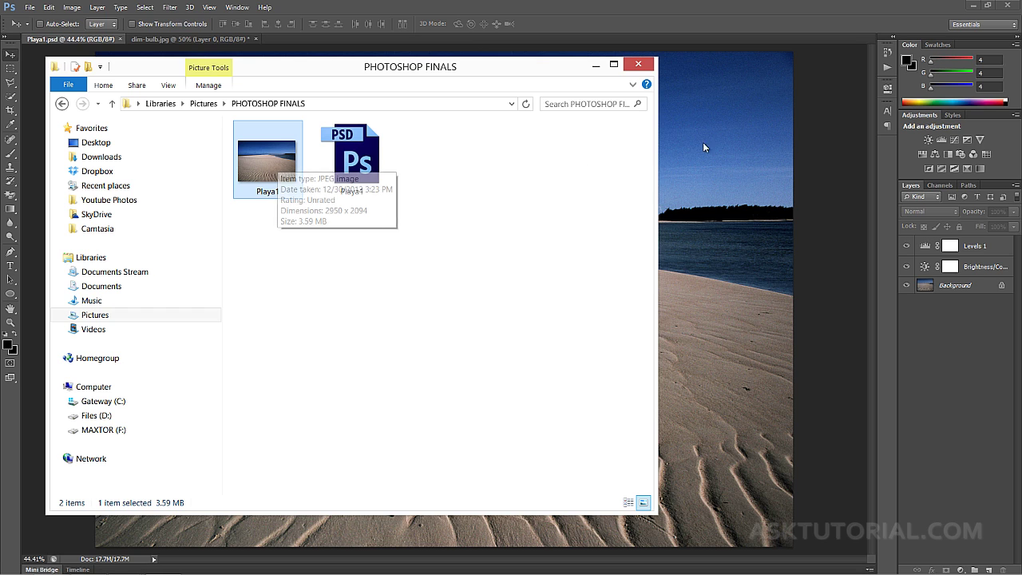
{"action": "mouse_move", "coordinate": [270, 186]}
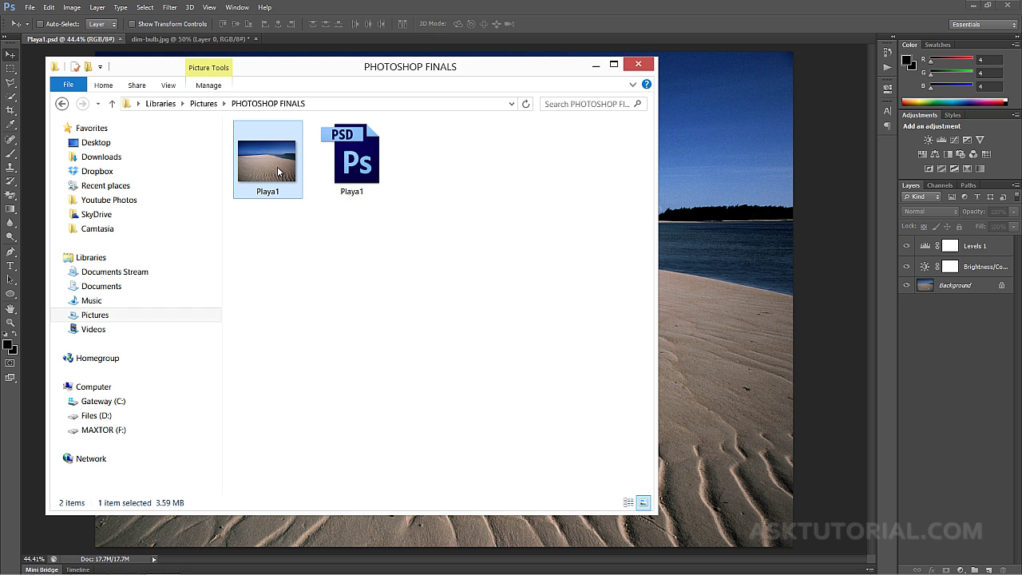
{"action": "mouse_move", "coordinate": [278, 169]}
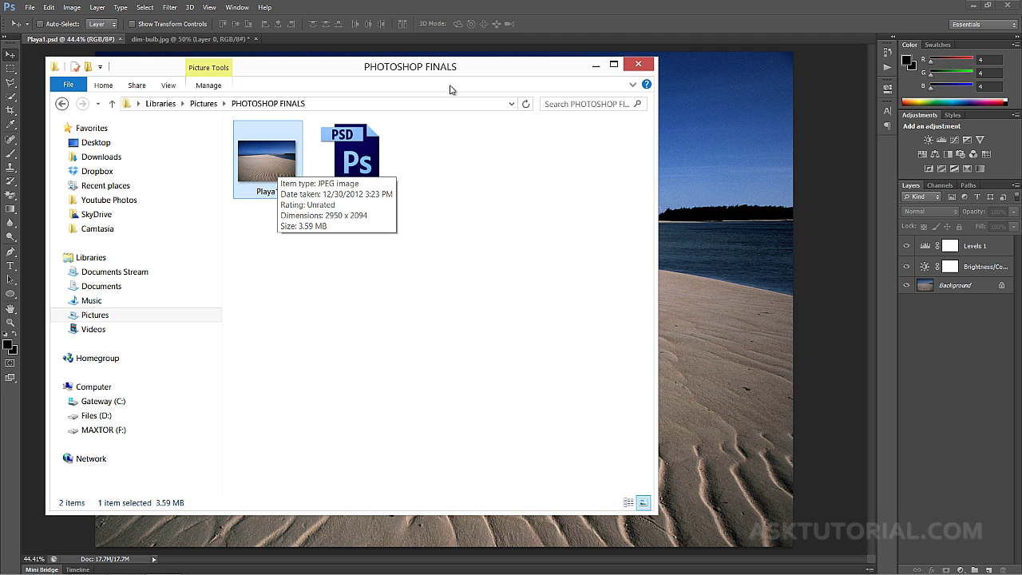
{"action": "left_click_drag", "start_coordinate": [453, 70], "coordinate": [0, 49]}
{"action": "left_click", "coordinate": [14, 43]}
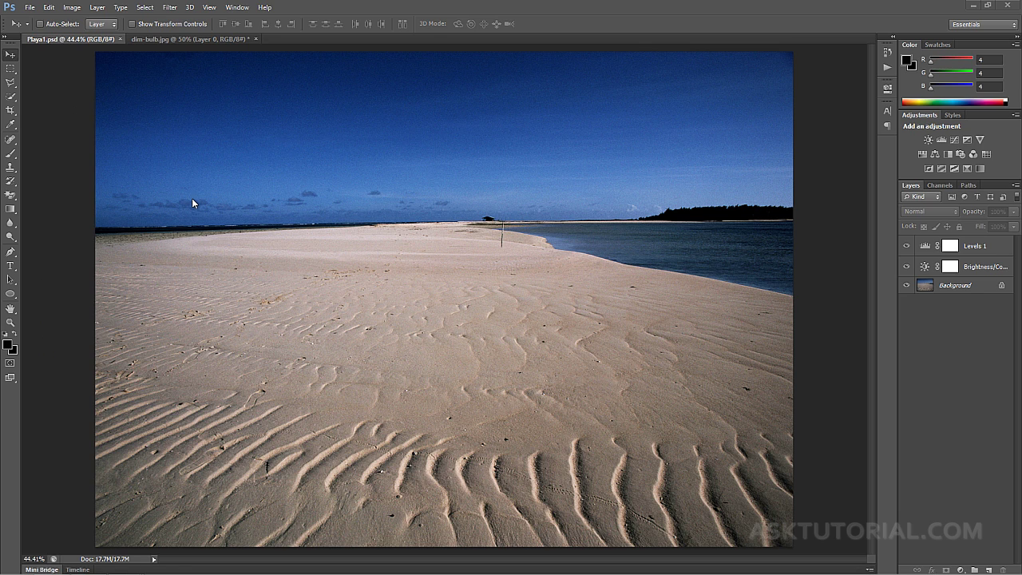
Start Save for Web for the beach photo, fit the preview on screen and compare original and optimized versions in 2-Up view.
{"action": "left_click", "coordinate": [29, 8]}
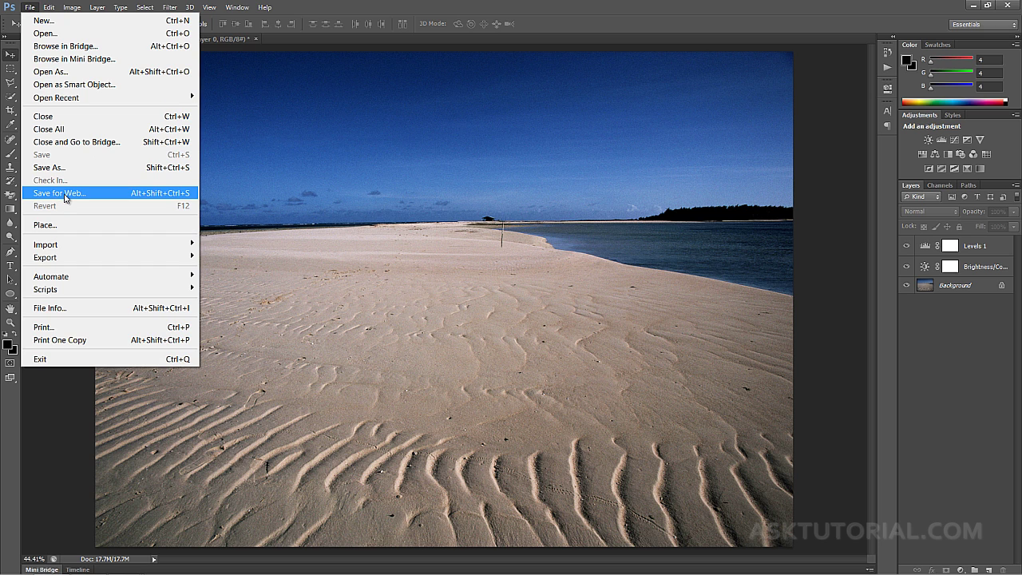
{"action": "left_click", "coordinate": [64, 198]}
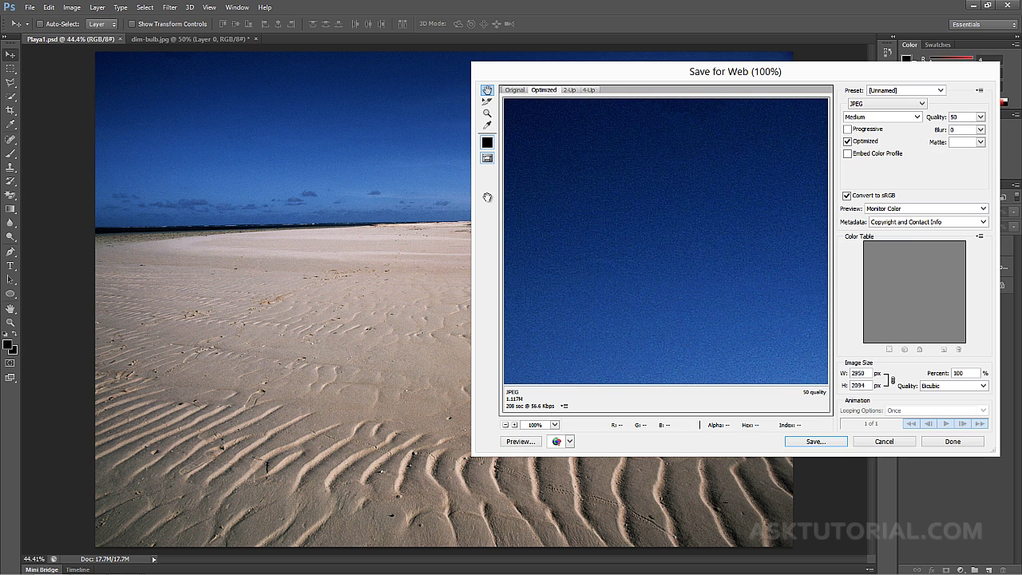
{"action": "left_click_drag", "start_coordinate": [583, 78], "coordinate": [254, 63]}
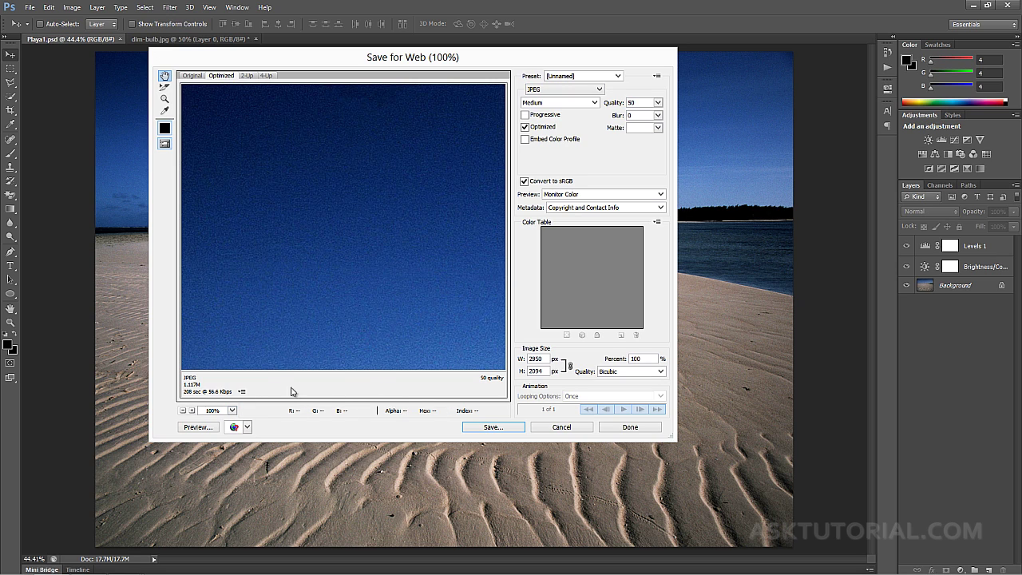
{"action": "left_click", "coordinate": [232, 410]}
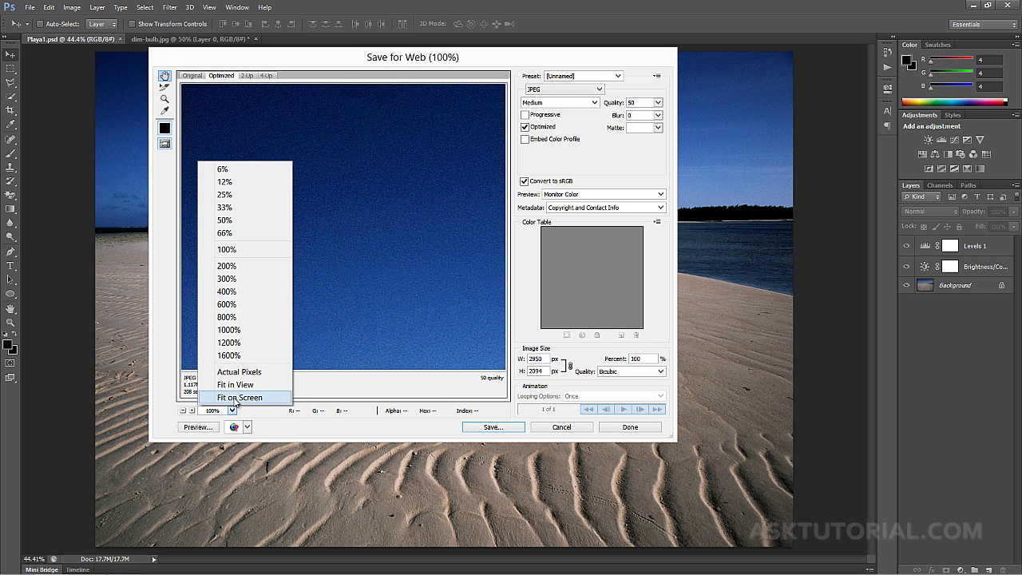
{"action": "left_click", "coordinate": [239, 398]}
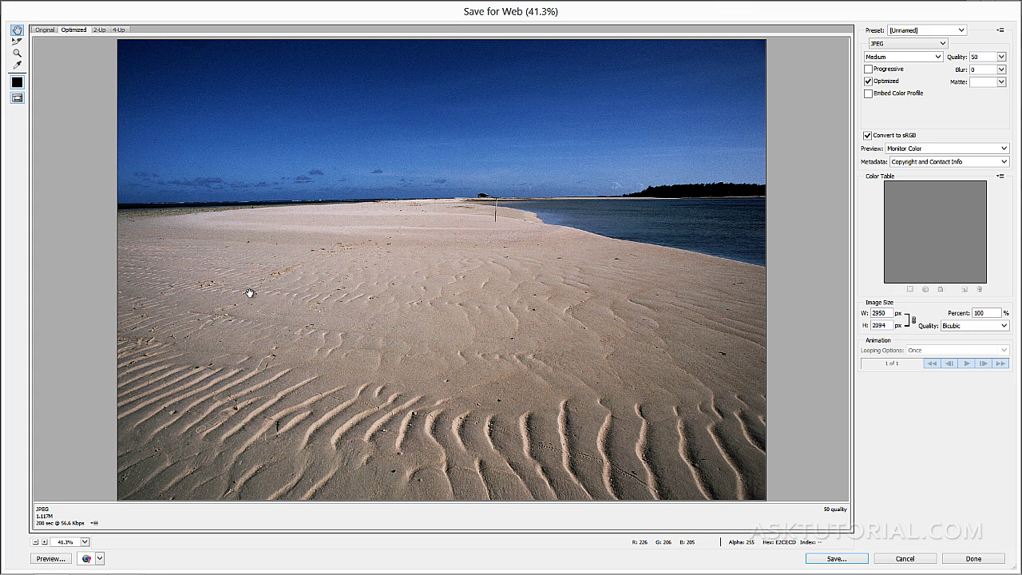
{"action": "left_click", "coordinate": [98, 29]}
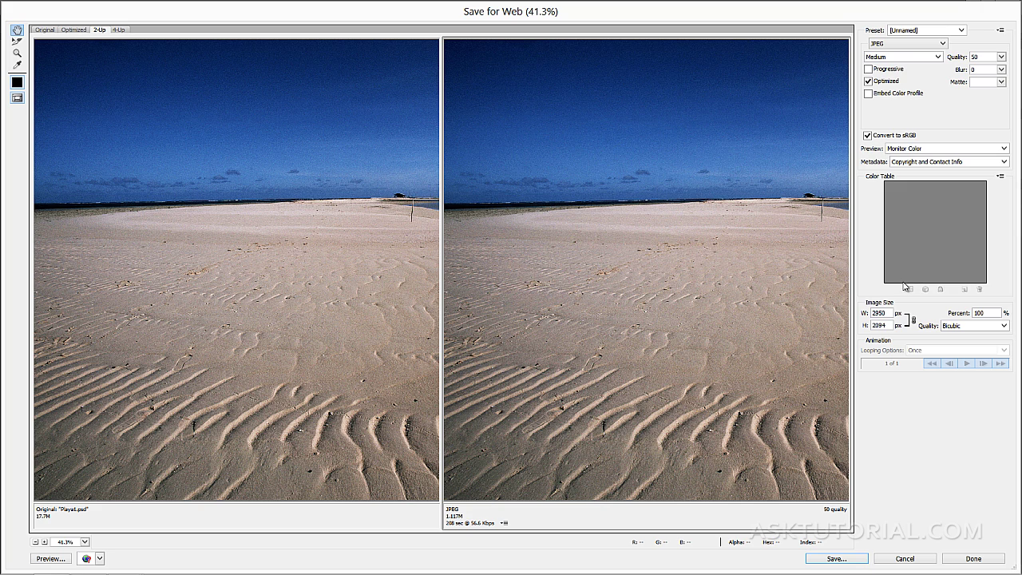
Review the available web file formats, keep JPEG, and set the export quality to 100.
{"action": "left_click", "coordinate": [944, 44]}
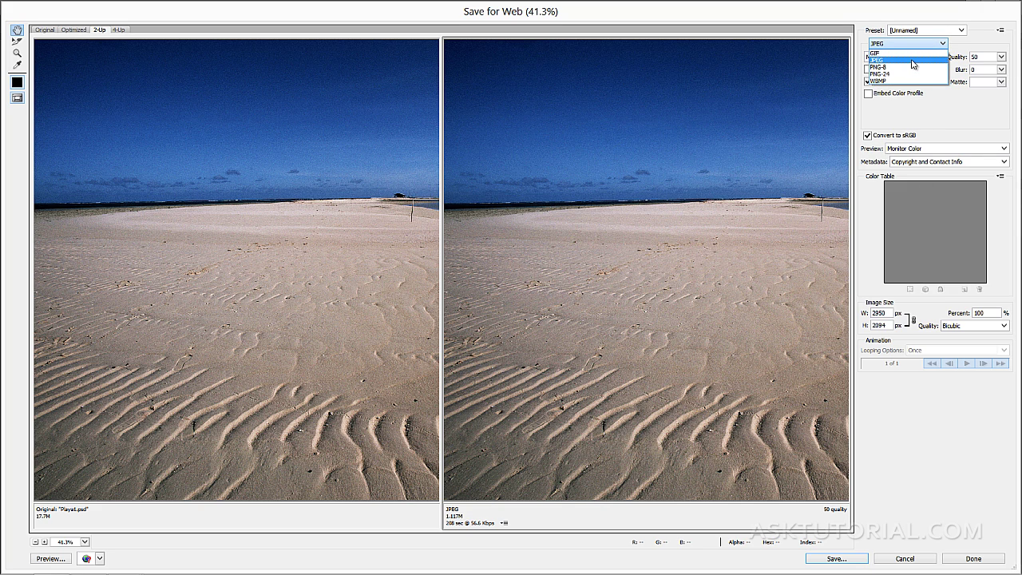
{"action": "left_click", "coordinate": [958, 97]}
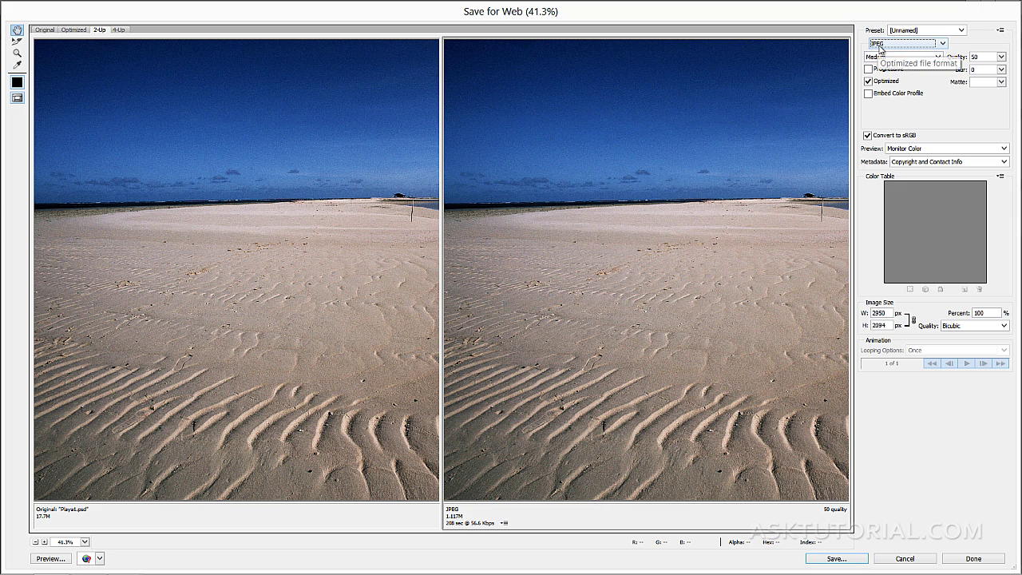
{"action": "left_click", "coordinate": [1003, 57]}
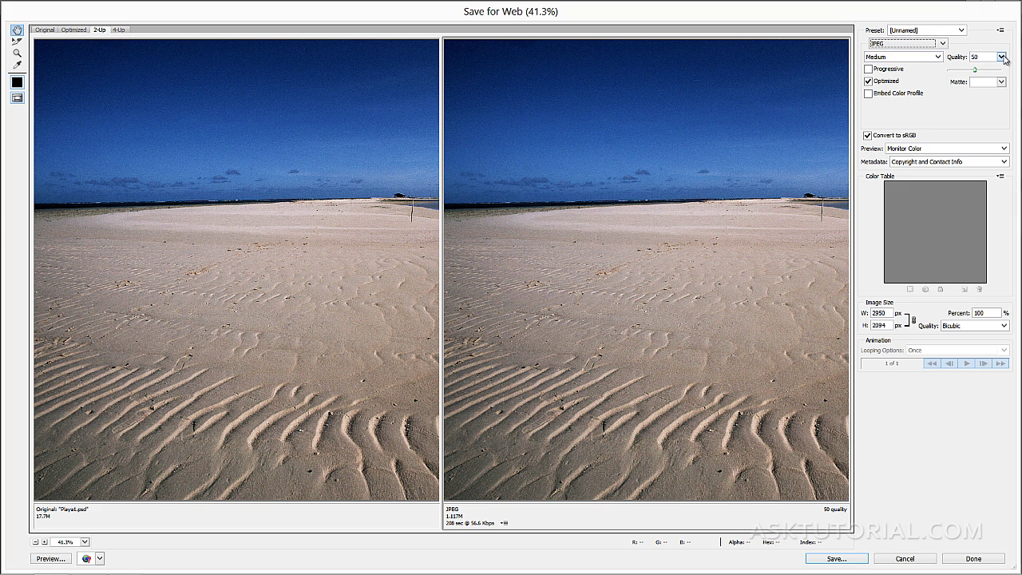
{"action": "left_click_drag", "start_coordinate": [976, 72], "coordinate": [1007, 71]}
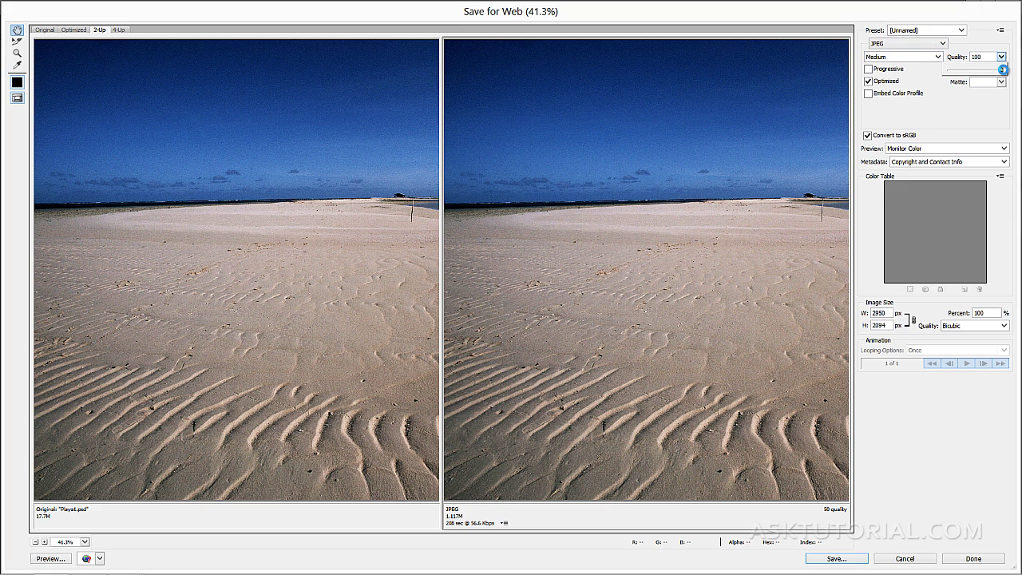
{"action": "left_click", "coordinate": [1000, 112]}
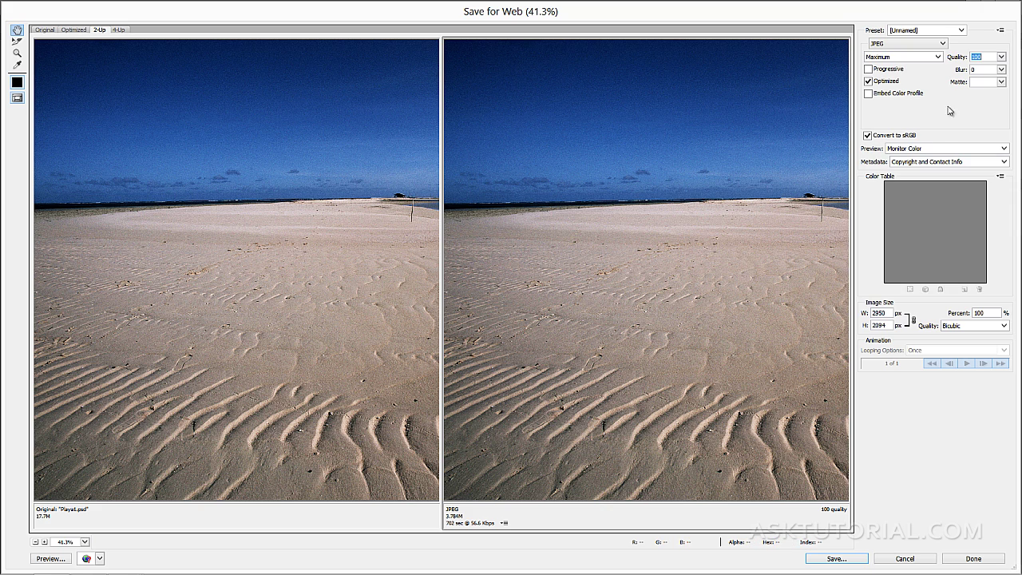
Lower the JPEG quality to 49 and look through the connection speeds available for the download-time estimate.
{"action": "left_click", "coordinate": [1001, 56]}
{"action": "left_click_drag", "start_coordinate": [1002, 72], "coordinate": [976, 77]}
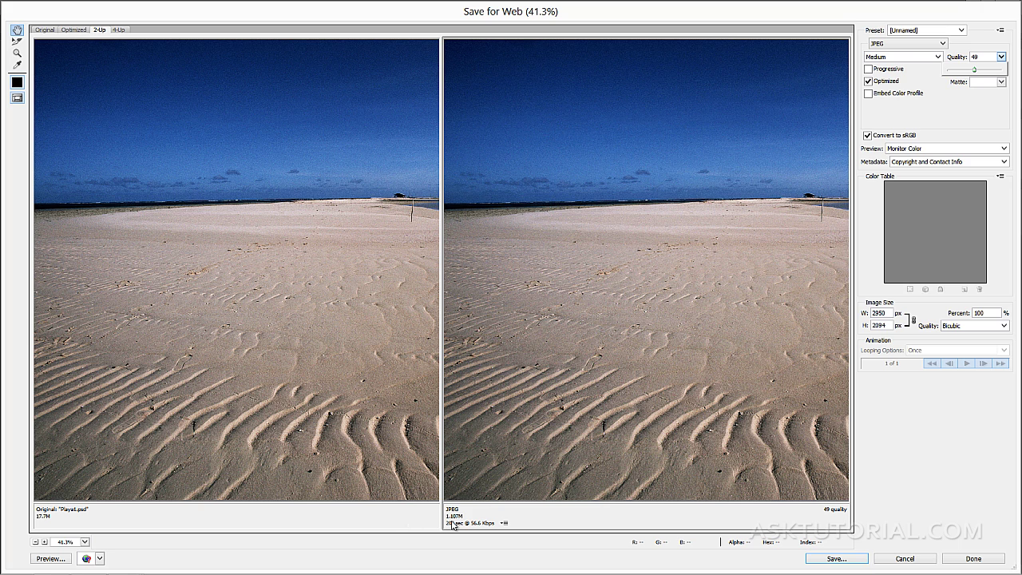
{"action": "left_click", "coordinate": [504, 524]}
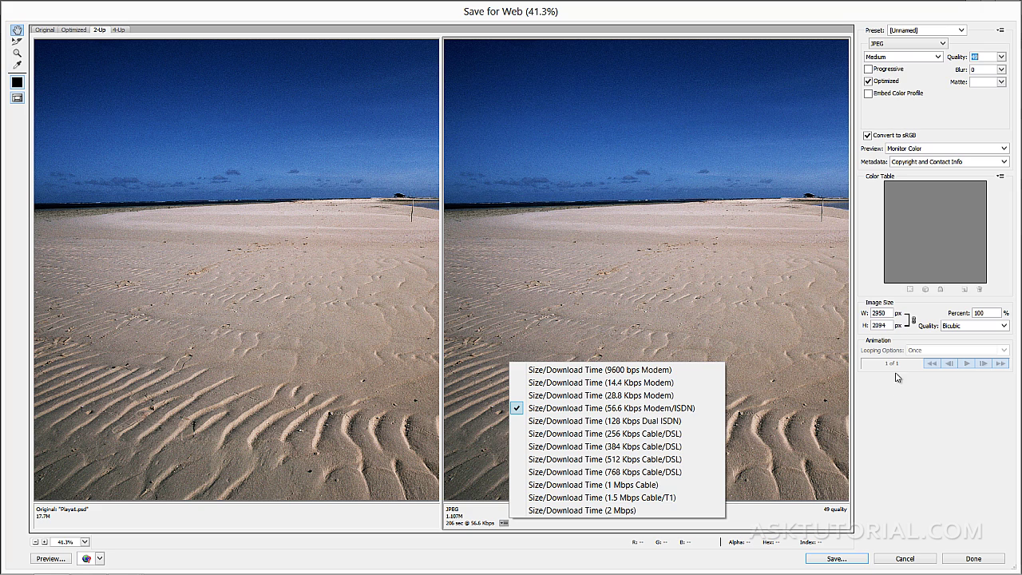
{"action": "left_click", "coordinate": [898, 416]}
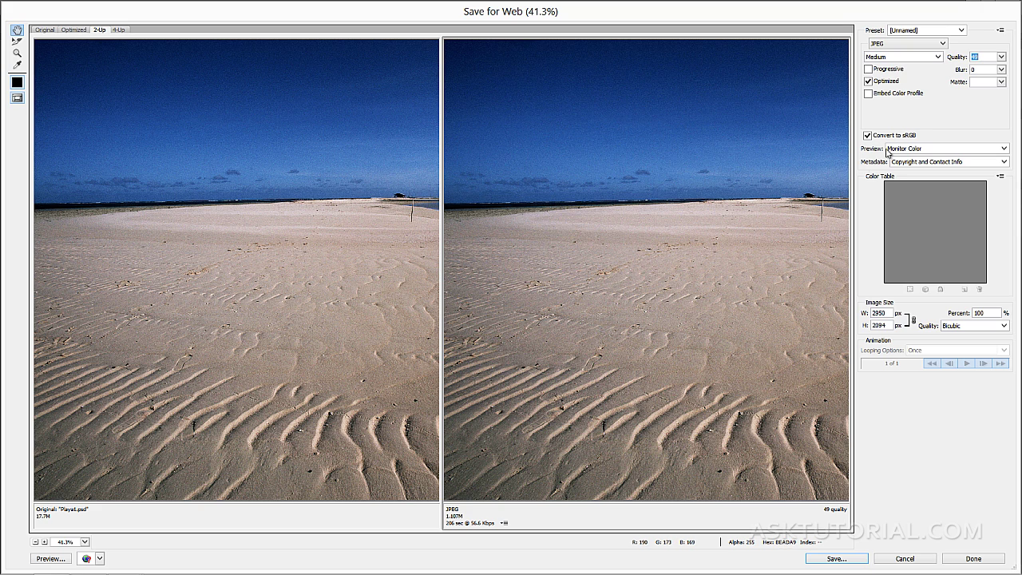
Try the Maximum and Very High compression quality levels, and set the JPEG quality to 50.
{"action": "left_click", "coordinate": [938, 56]}
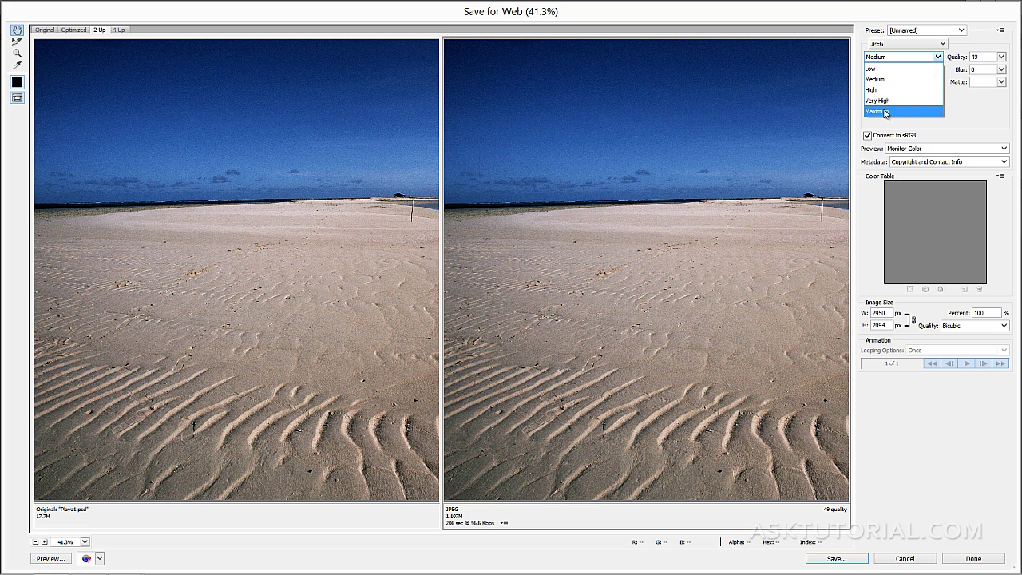
{"action": "left_click", "coordinate": [887, 111]}
{"action": "left_click", "coordinate": [938, 56]}
{"action": "left_click", "coordinate": [909, 101]}
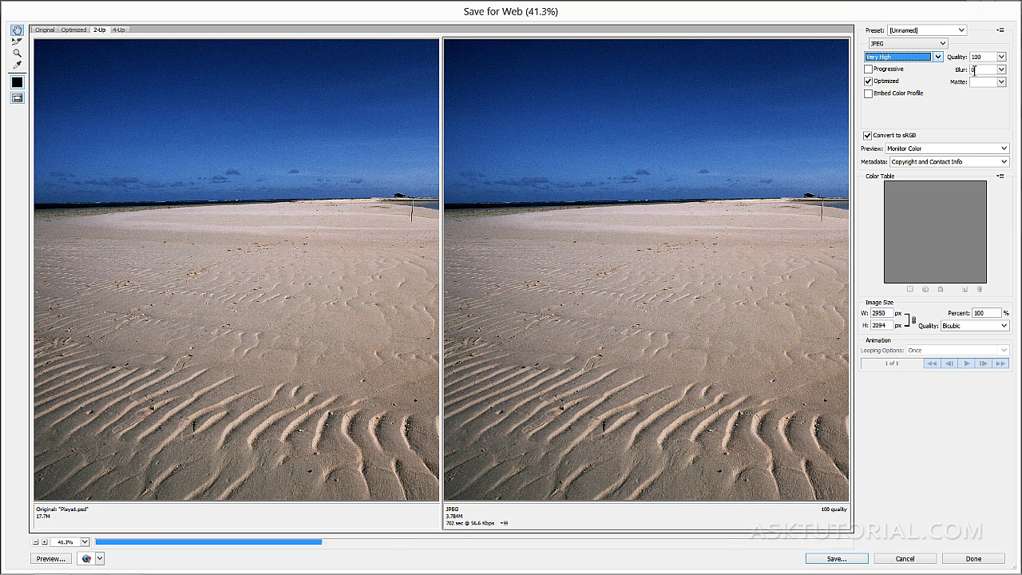
{"action": "left_click", "coordinate": [1002, 57]}
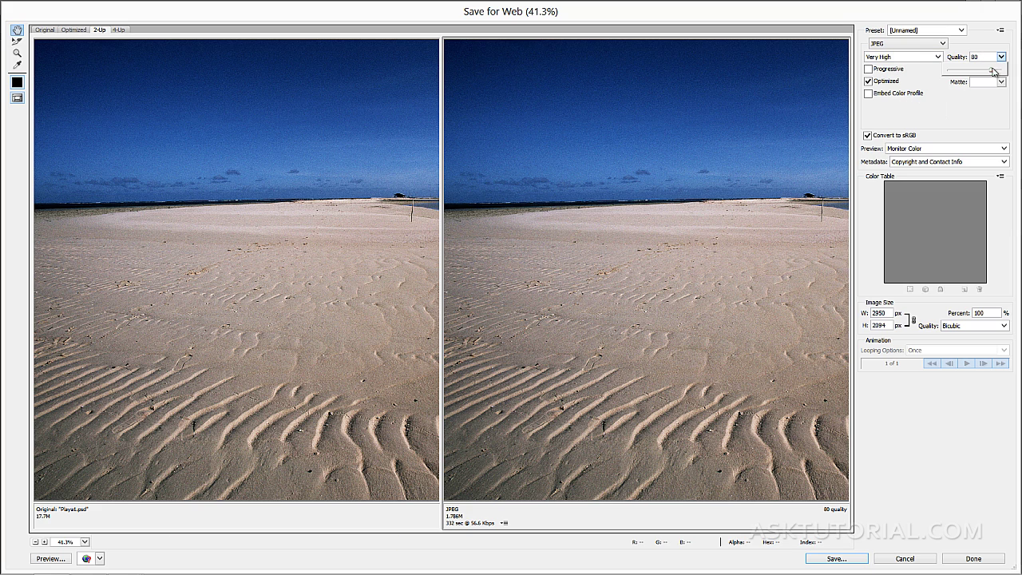
{"action": "left_click_drag", "start_coordinate": [994, 72], "coordinate": [974, 73]}
{"action": "left_click", "coordinate": [972, 105]}
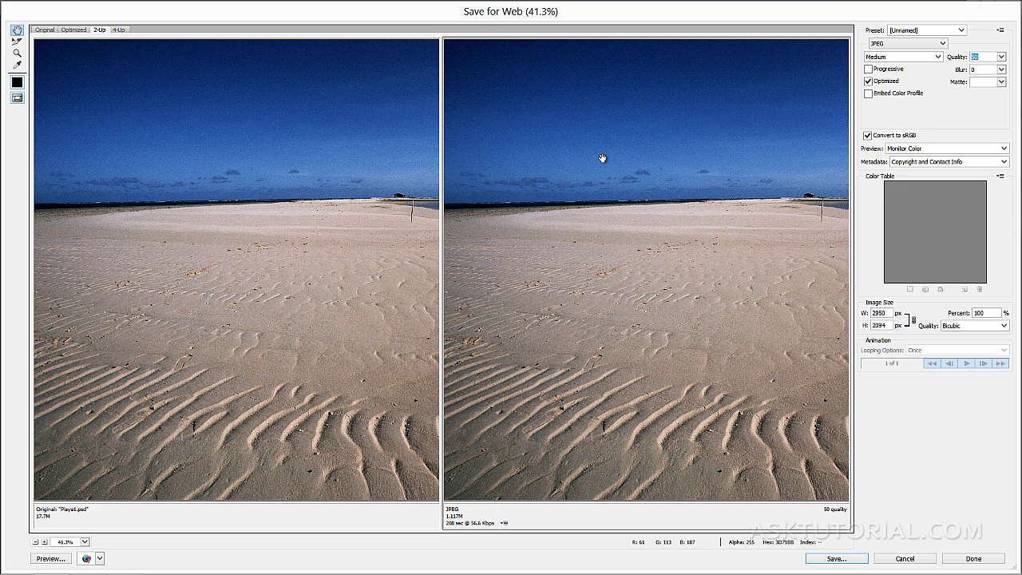
Set the web image's width to 590 px with proportions linked.
{"action": "left_click", "coordinate": [877, 313]}
{"action": "left_click", "coordinate": [878, 325]}
{"action": "left_click", "coordinate": [890, 314]}
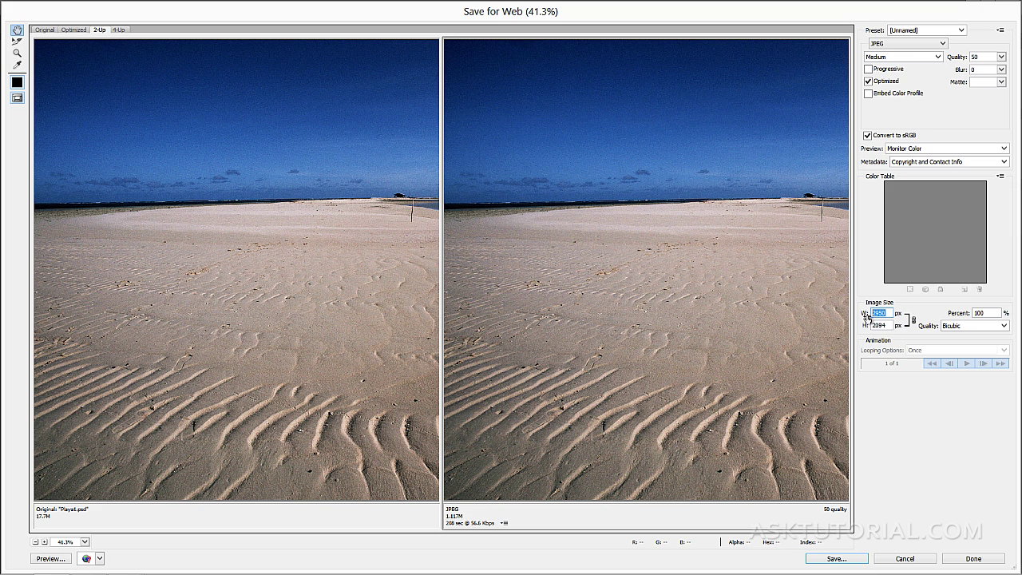
{"action": "type", "text": "59"}
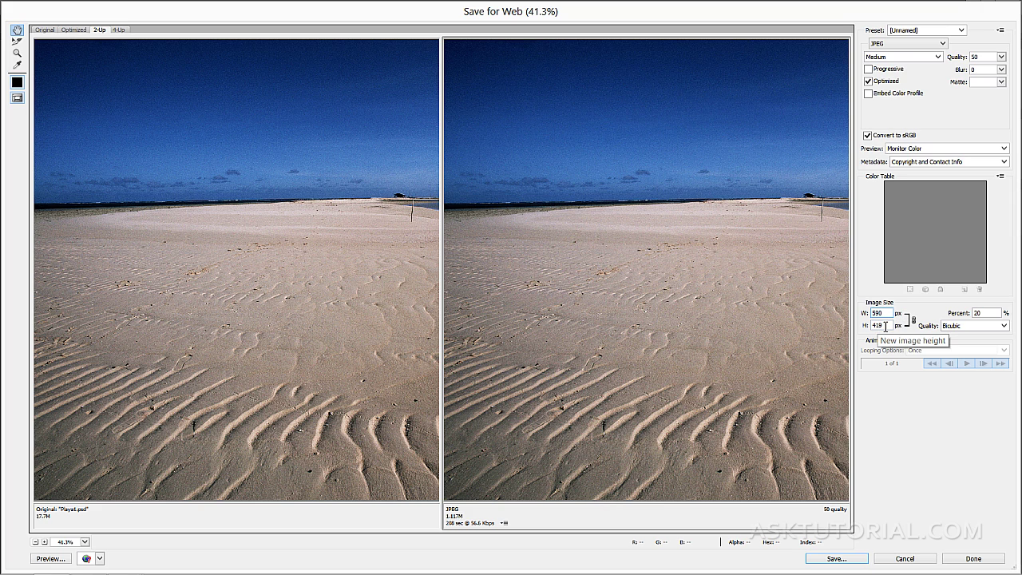
{"action": "left_click", "coordinate": [883, 324]}
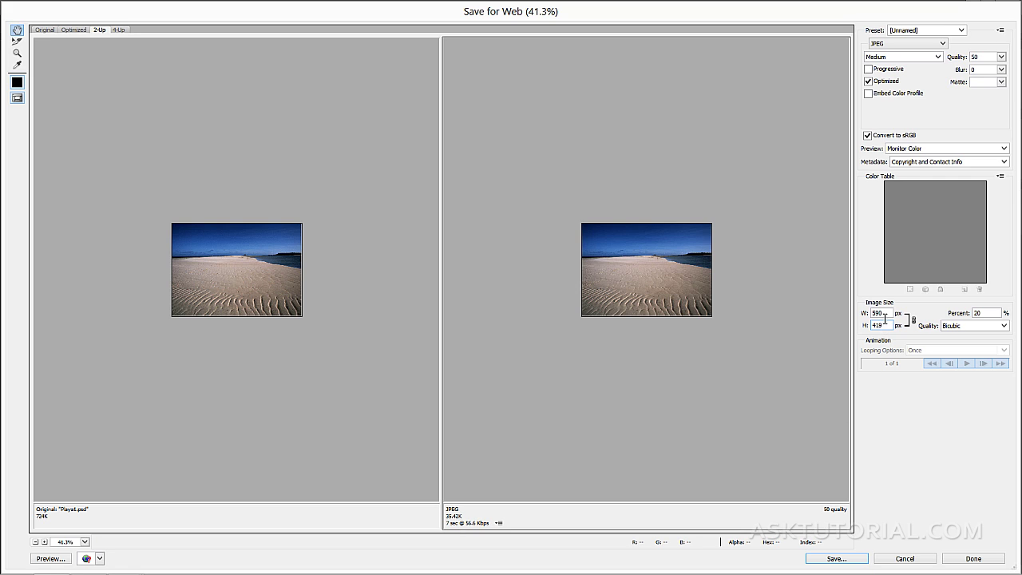
Set the web image's width to 800 px and save it as Playa1reducida in the PHOTOSHOP FINALS folder.
{"action": "key", "text": "shift+Tab"}
{"action": "left_click", "coordinate": [886, 326]}
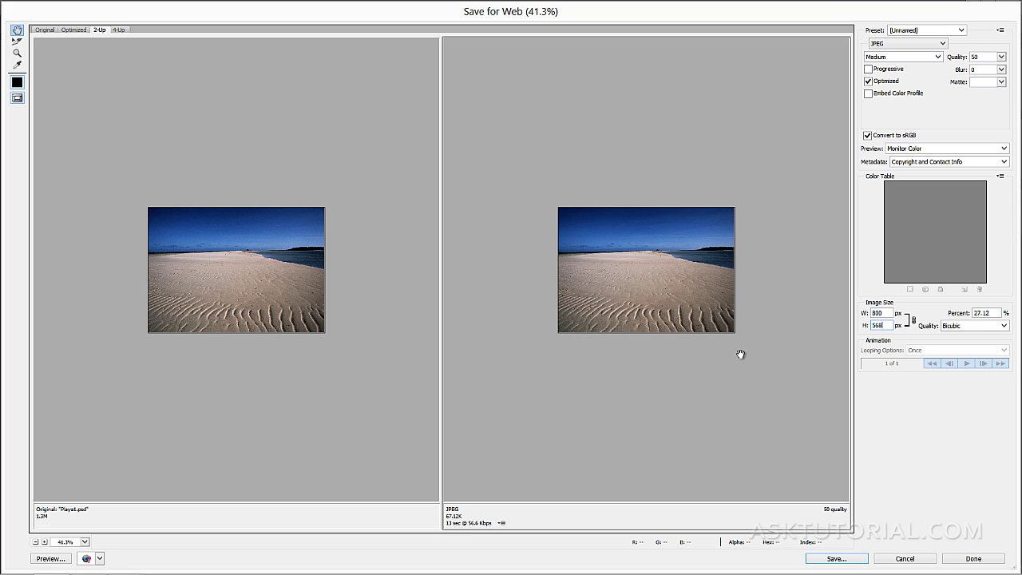
{"action": "left_click", "coordinate": [836, 558]}
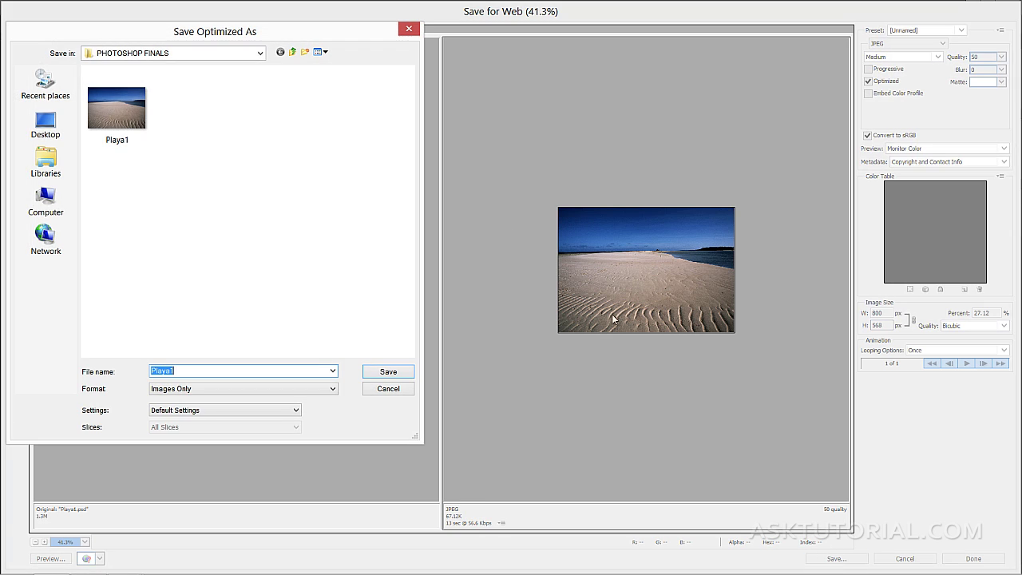
{"action": "left_click", "coordinate": [191, 369]}
{"action": "left_click", "coordinate": [378, 374]}
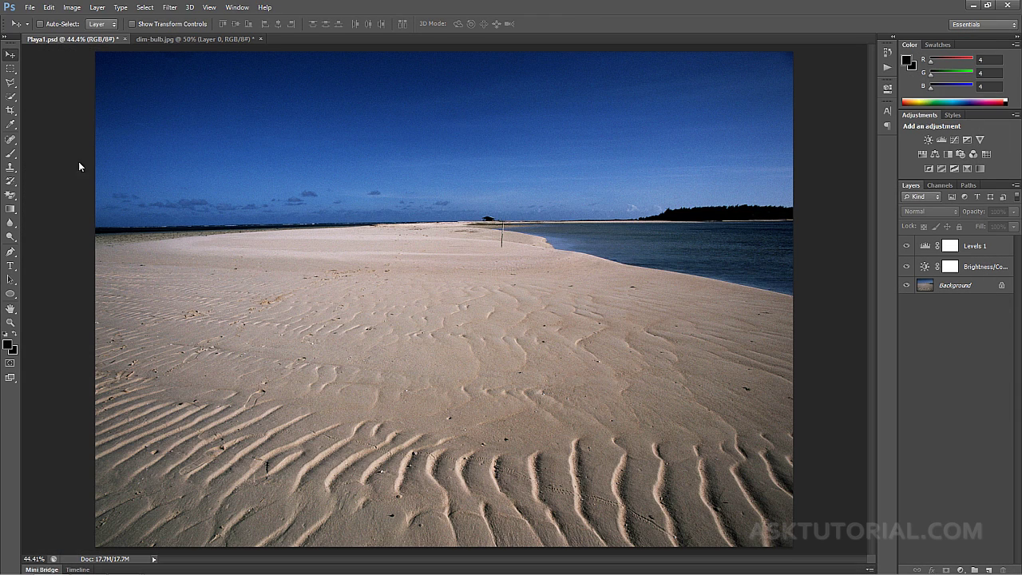
Compare the file sizes of the Playa1 JPEG and Playa1reducida in the PHOTOSHOP FINALS folder, and return to the photo.
{"action": "key", "text": "alt+Tab"}
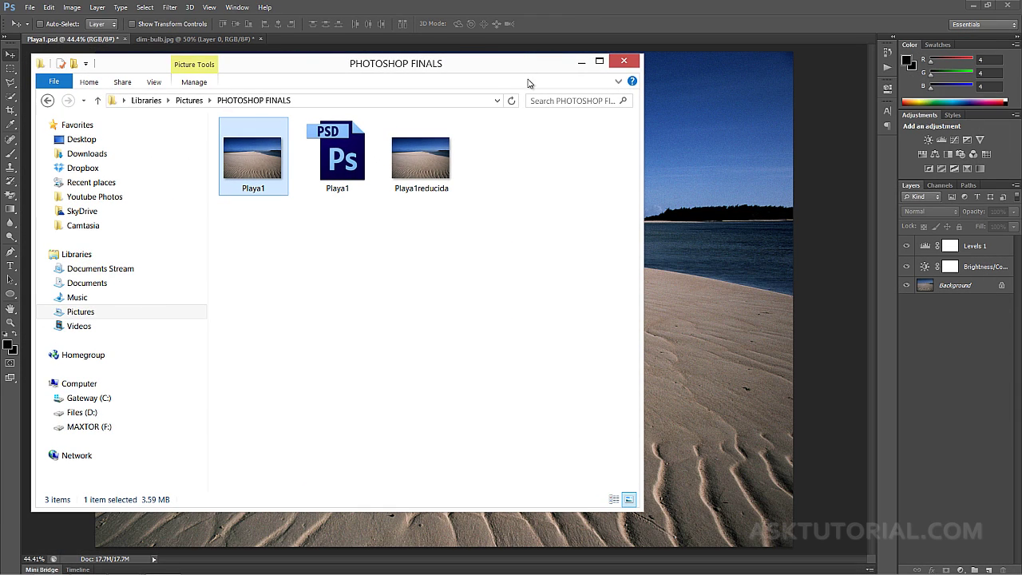
{"action": "left_click_drag", "start_coordinate": [492, 76], "coordinate": [516, 65]}
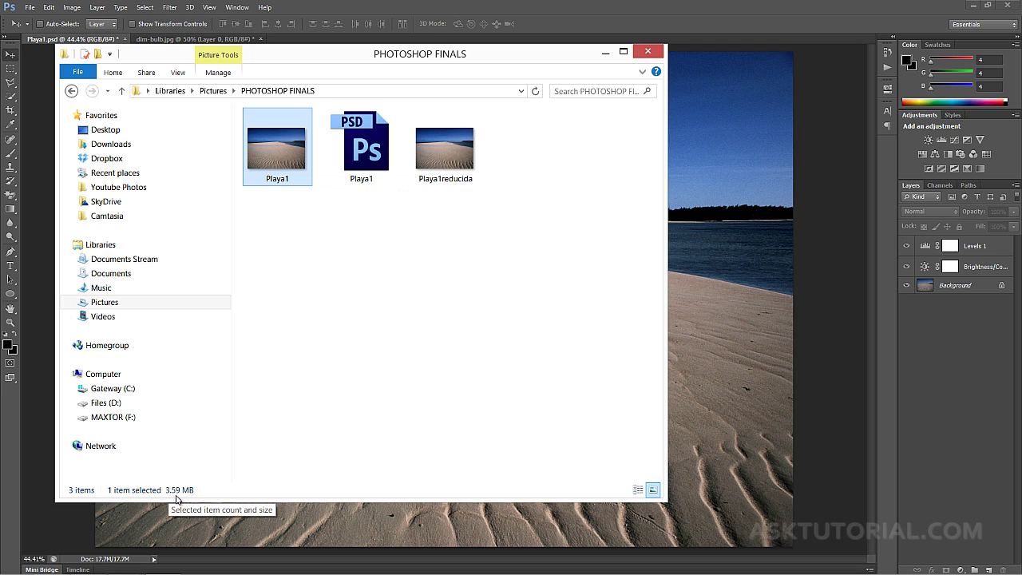
{"action": "left_click", "coordinate": [449, 181]}
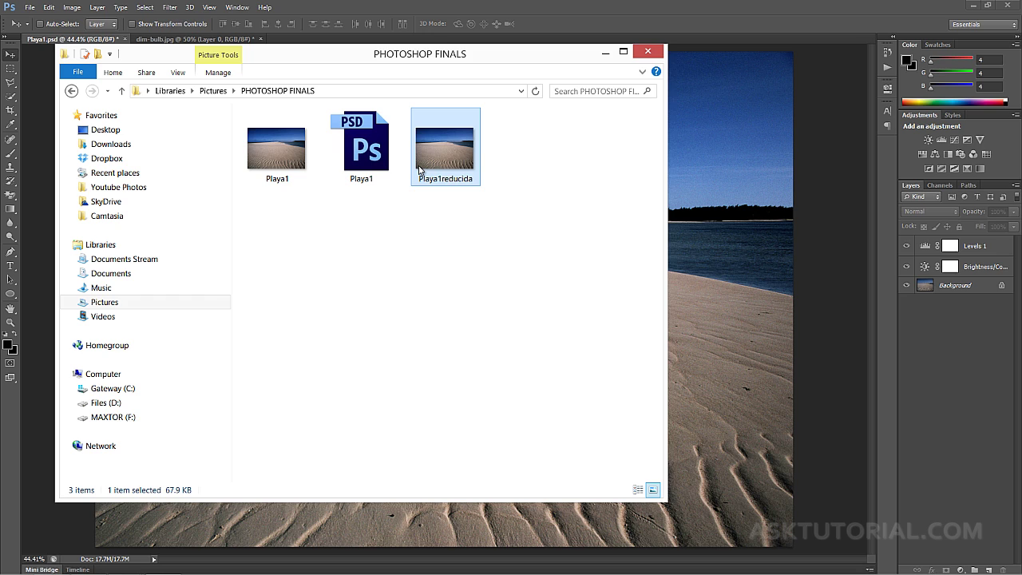
{"action": "mouse_move", "coordinate": [420, 170]}
{"action": "mouse_move", "coordinate": [449, 162]}
{"action": "left_click_drag", "start_coordinate": [487, 62], "coordinate": [0, 56]}
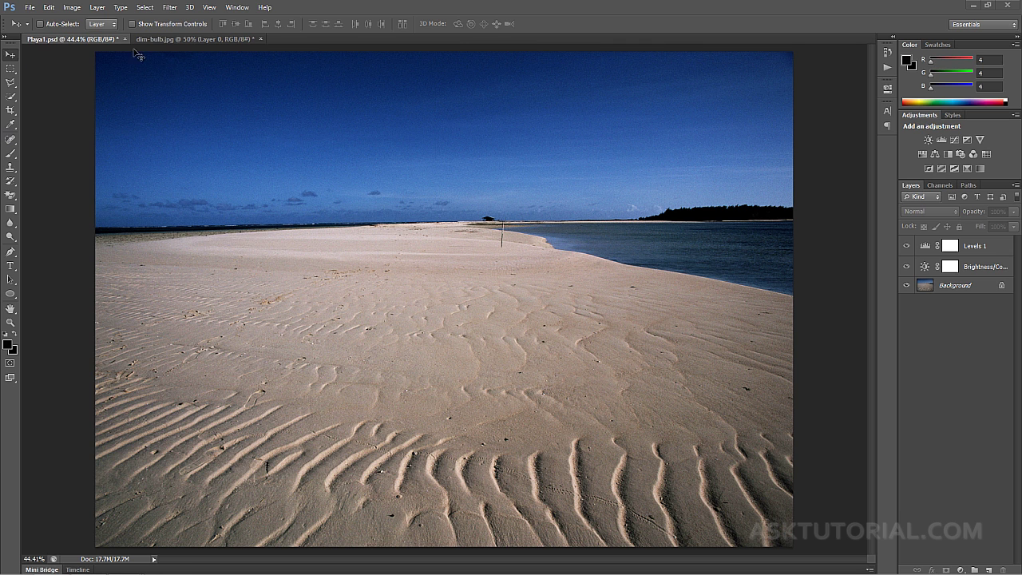
Switch to the dim-bulb.jpg document, move the bulb slightly on its transparent background and start Save for Web.
{"action": "left_click", "coordinate": [162, 38]}
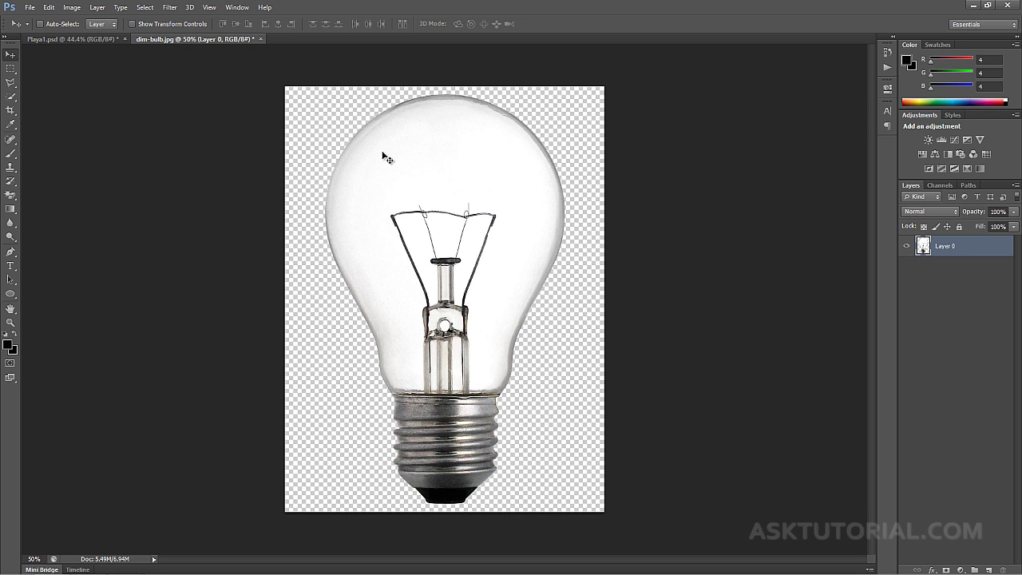
{"action": "mouse_move", "coordinate": [383, 155]}
{"action": "left_mouse_down"}
{"action": "mouse_move", "coordinate": [389, 148]}
{"action": "mouse_move", "coordinate": [367, 166]}
{"action": "mouse_move", "coordinate": [381, 154]}
{"action": "mouse_move", "coordinate": [385, 172]}
{"action": "left_mouse_up"}
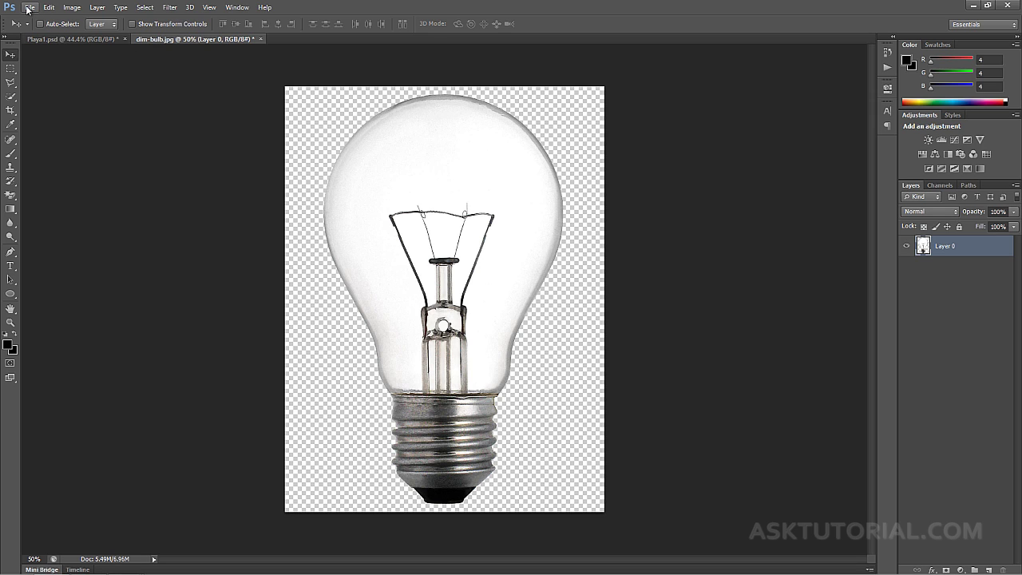
{"action": "left_click", "coordinate": [28, 9]}
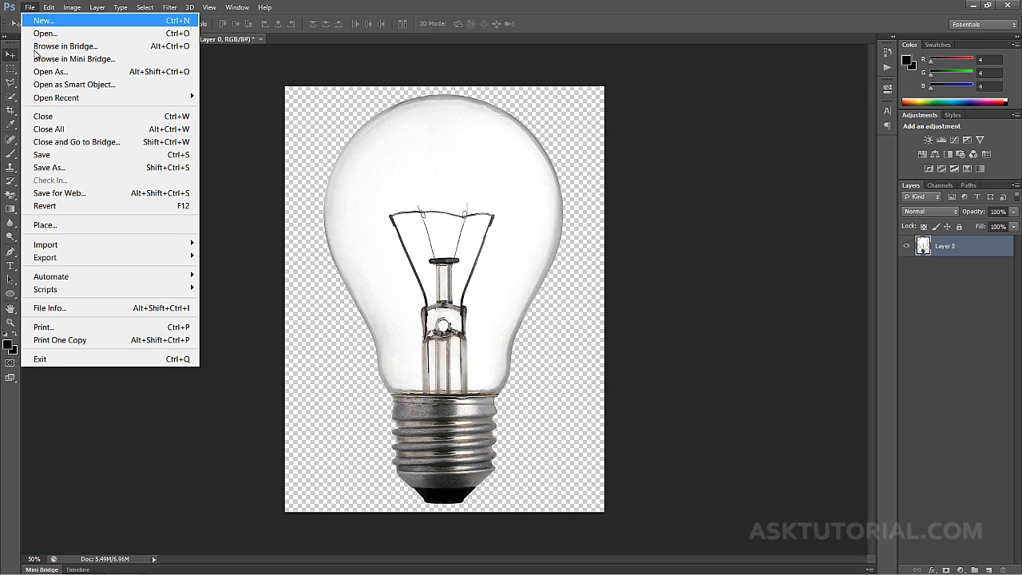
{"action": "left_click", "coordinate": [46, 195]}
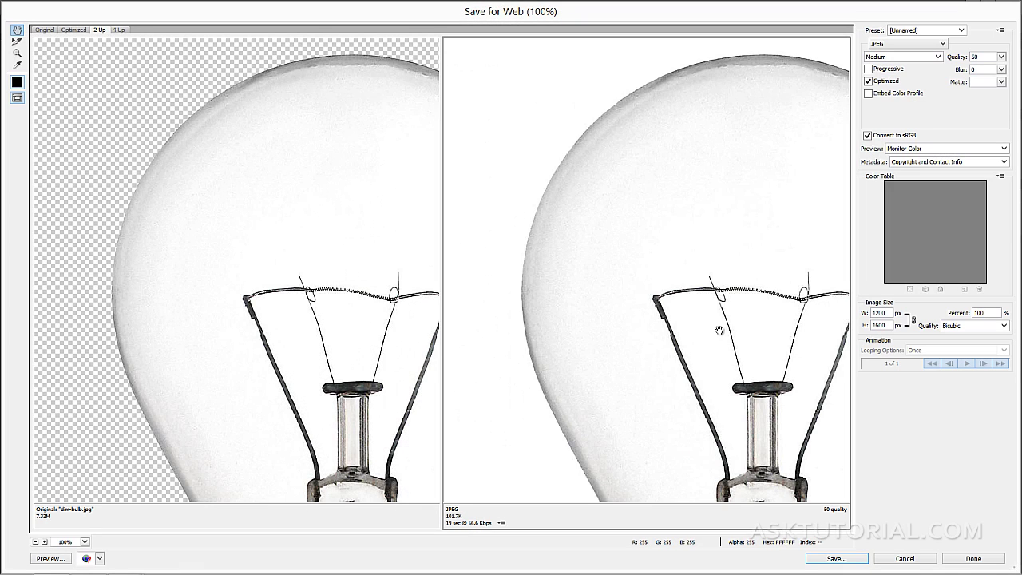
Set the bulb's export format to PNG-24 with transparency and fit the preview on screen.
{"action": "left_click", "coordinate": [936, 45]}
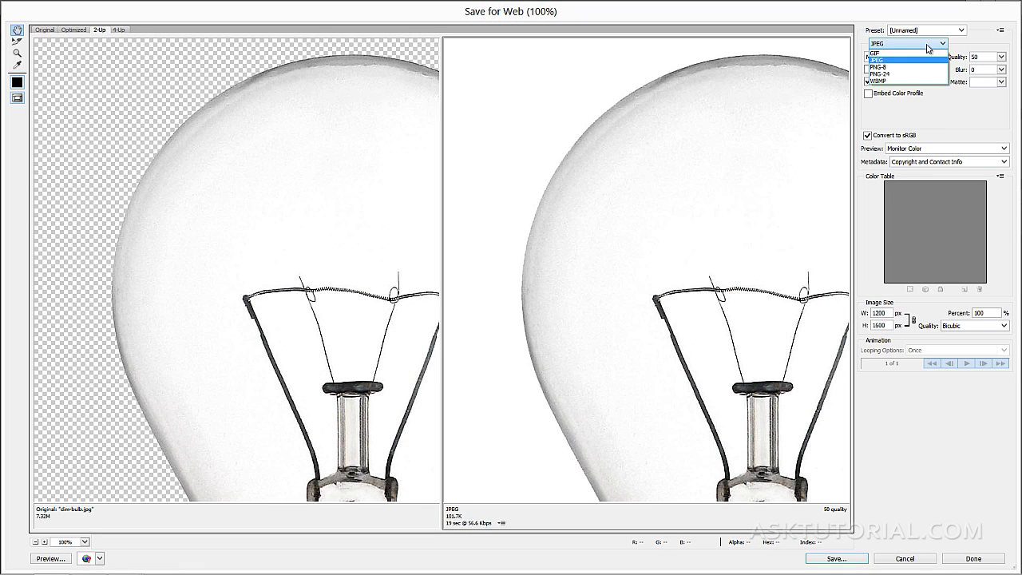
{"action": "left_click", "coordinate": [883, 76]}
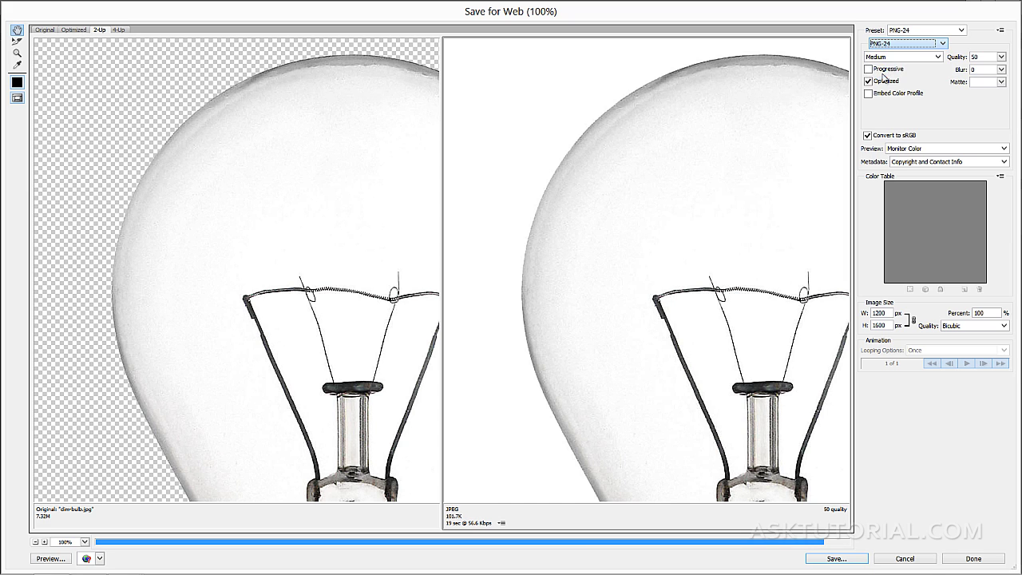
{"action": "left_click", "coordinate": [85, 542]}
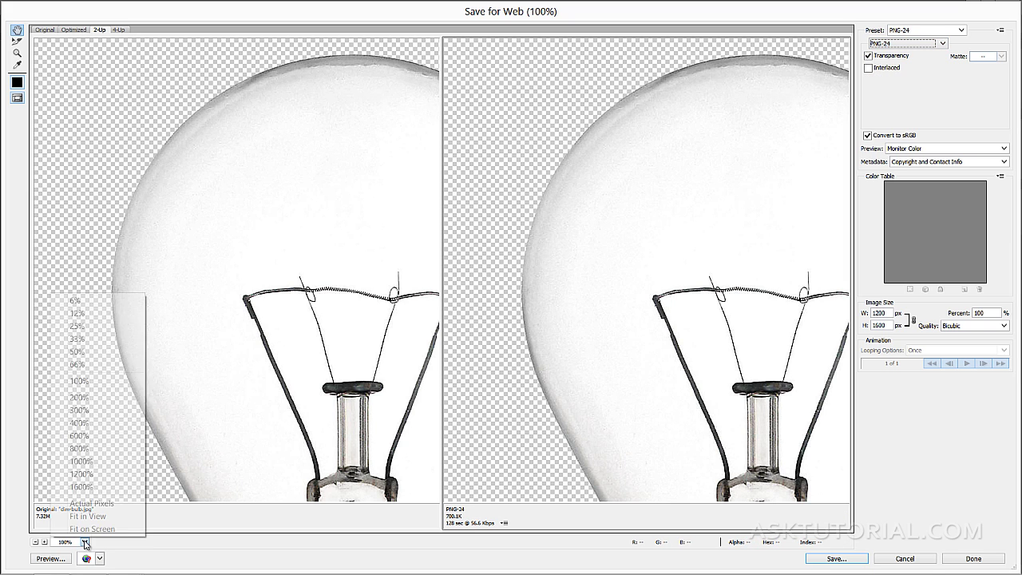
{"action": "left_click", "coordinate": [92, 529]}
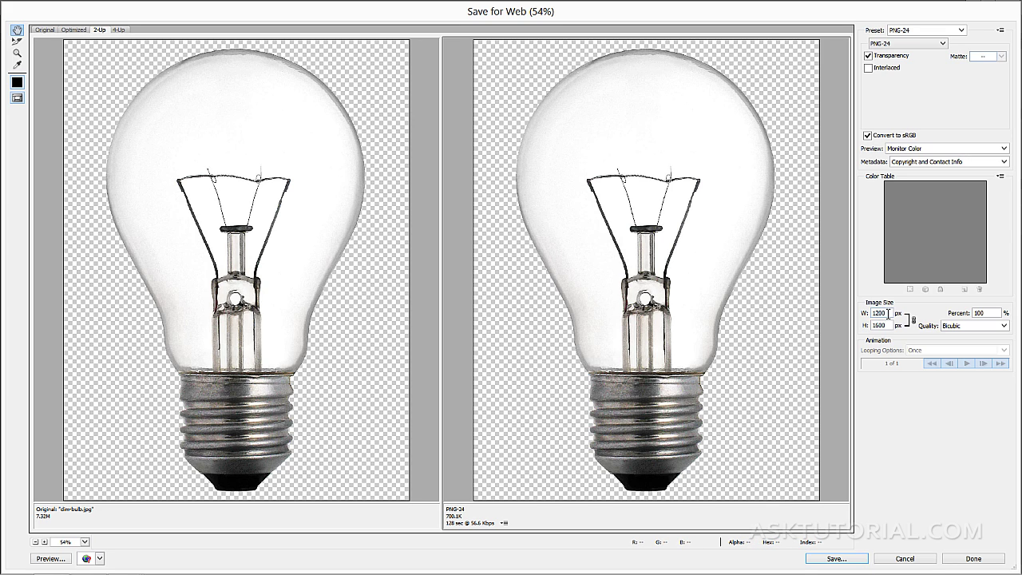
Set the bulb image's width to 800 px and save it as foco1 in the PHOTOSHOP FINALS folder.
{"action": "left_click_drag", "start_coordinate": [889, 313], "coordinate": [860, 317]}
{"action": "type", "text": "800"}
{"action": "left_click", "coordinate": [893, 326]}
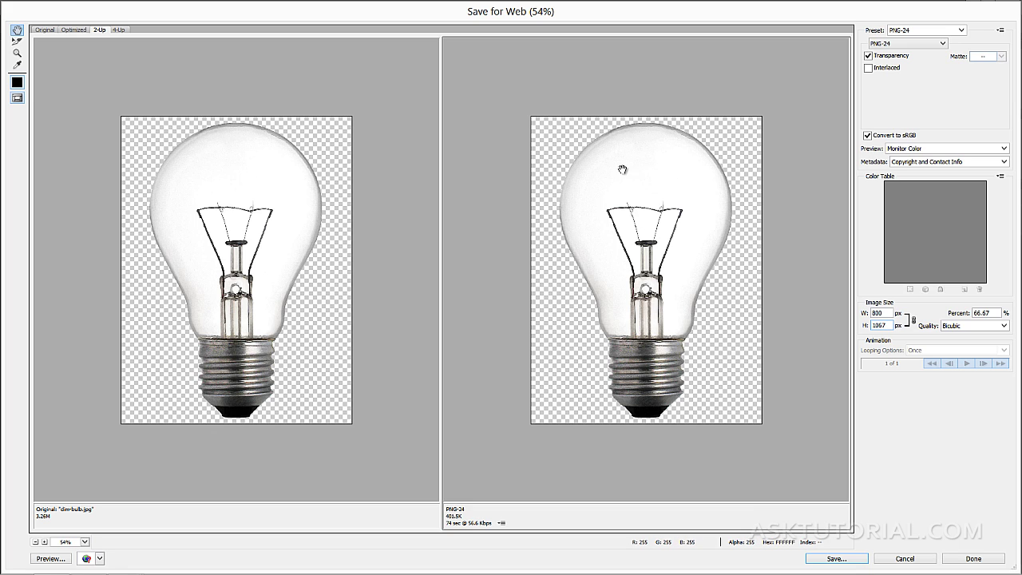
{"action": "left_click", "coordinate": [836, 559]}
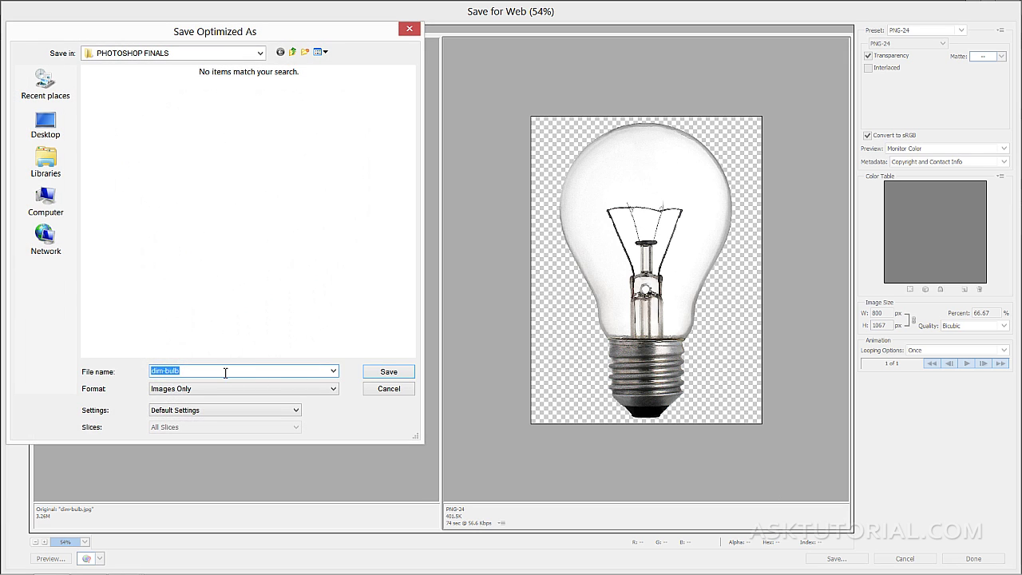
{"action": "type", "text": "foco1"}
{"action": "left_click", "coordinate": [375, 372]}
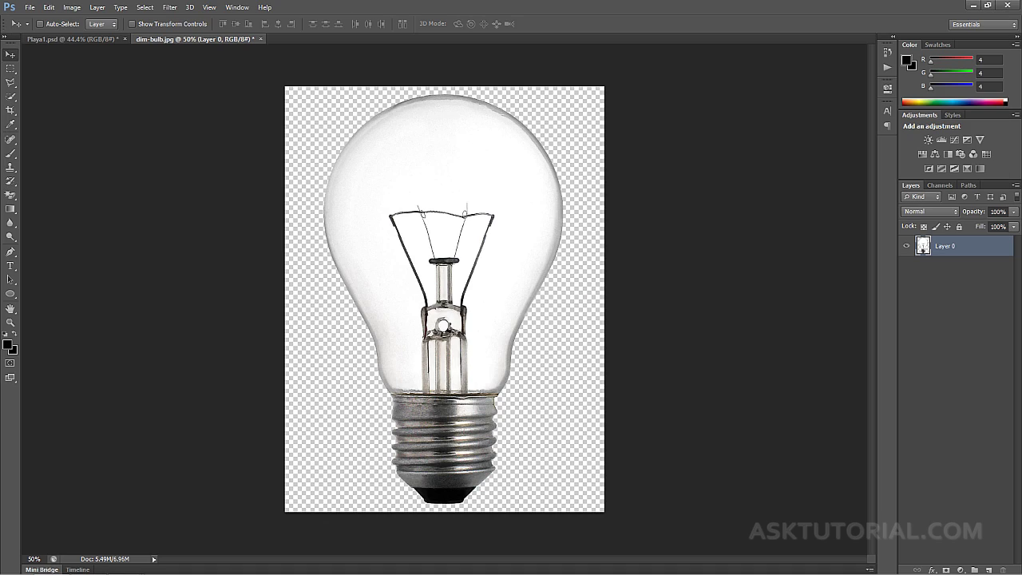
Open foco1 from the PHOTOSHOP FINALS folder as a new document in Photoshop.
{"action": "left_click_drag", "start_coordinate": [0, 49], "coordinate": [519, 67]}
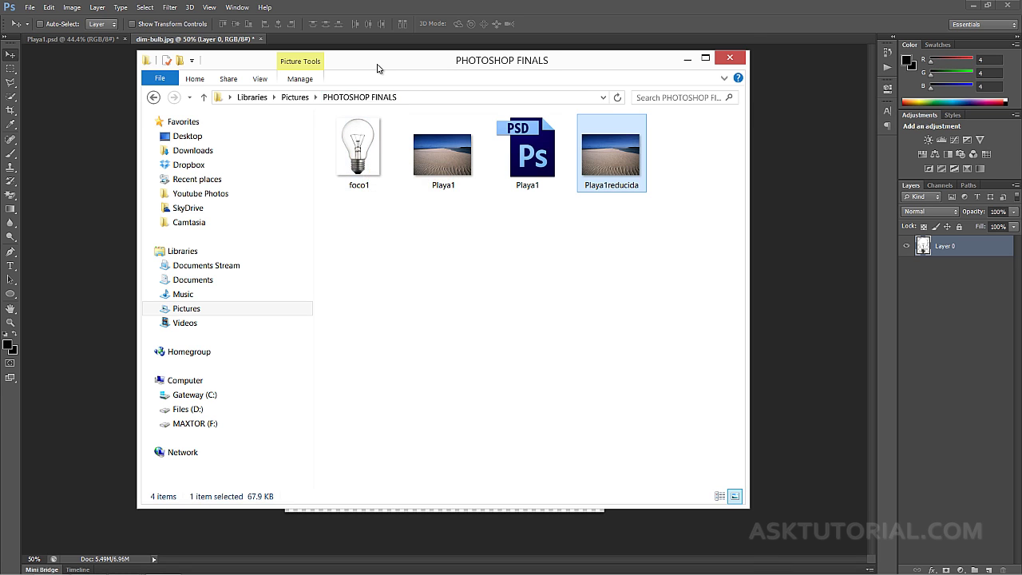
{"action": "left_click_drag", "start_coordinate": [382, 65], "coordinate": [385, 168]}
{"action": "left_click_drag", "start_coordinate": [359, 251], "coordinate": [300, 39]}
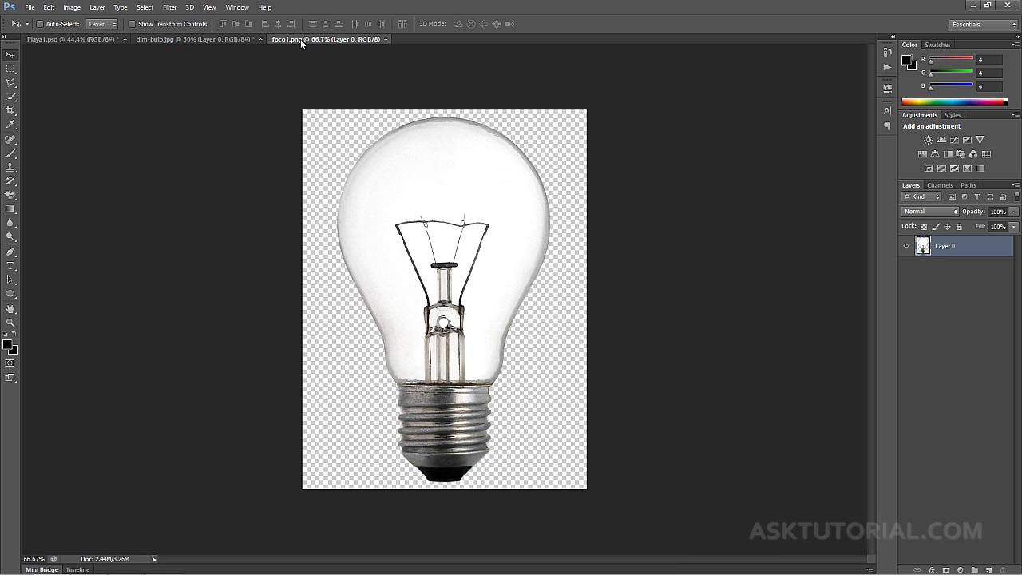
Move the bulb slightly to the right in foco1.png and save the file.
{"action": "left_click_drag", "start_coordinate": [397, 186], "coordinate": [407, 189]}
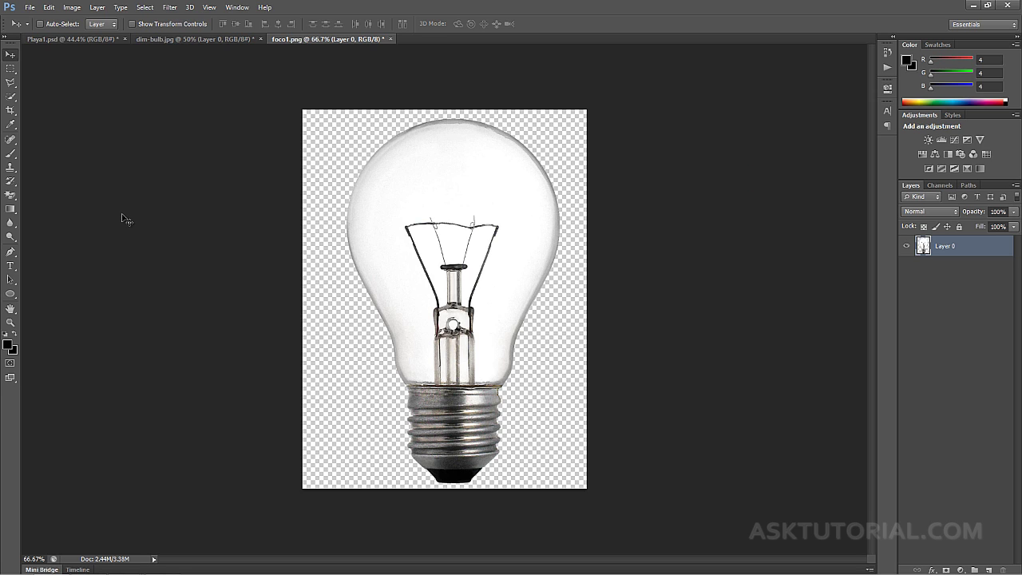
{"action": "left_click", "coordinate": [30, 8]}
{"action": "left_click", "coordinate": [43, 155]}
Preview foco1.png as a GIF in Save for Web, fitted on screen, and leave without exporting.
{"action": "left_click", "coordinate": [30, 7]}
{"action": "left_click", "coordinate": [52, 193]}
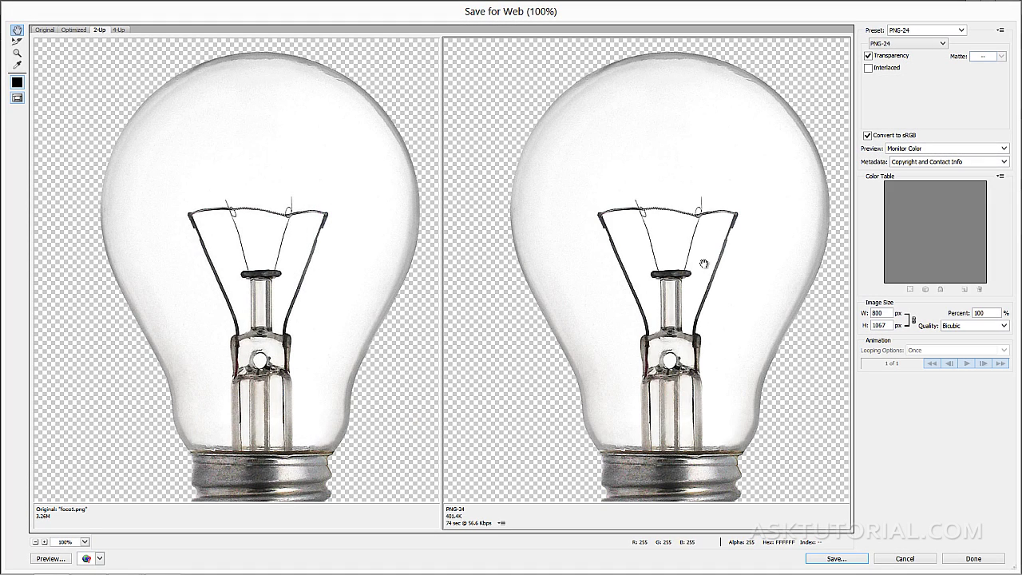
{"action": "left_click", "coordinate": [86, 543]}
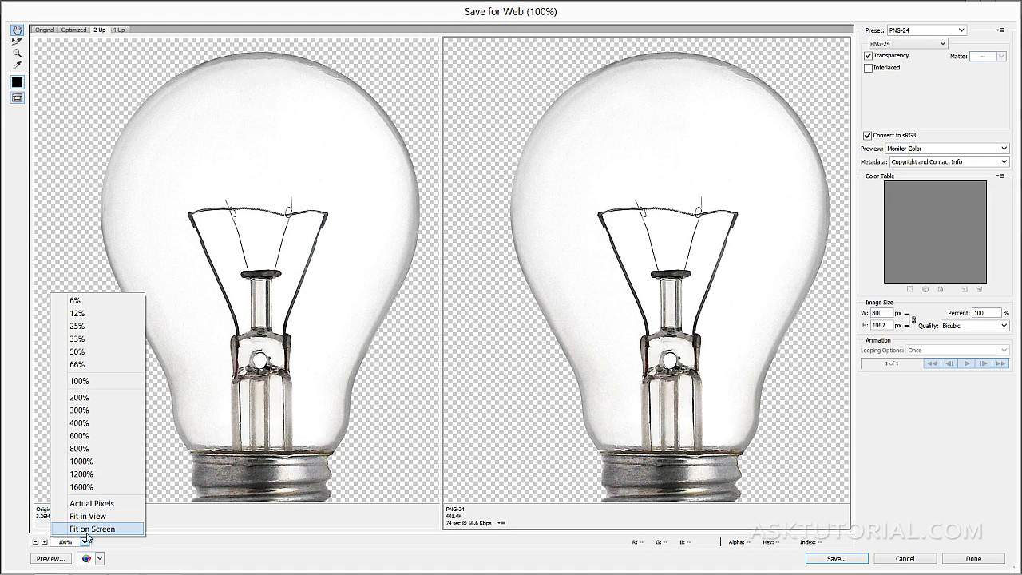
{"action": "left_click", "coordinate": [92, 529]}
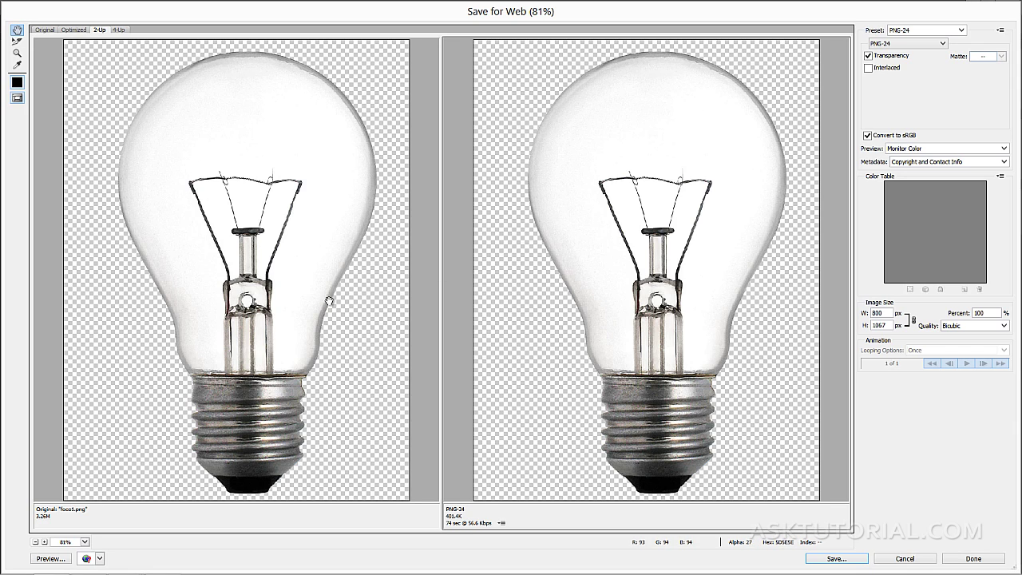
{"action": "left_click", "coordinate": [938, 45]}
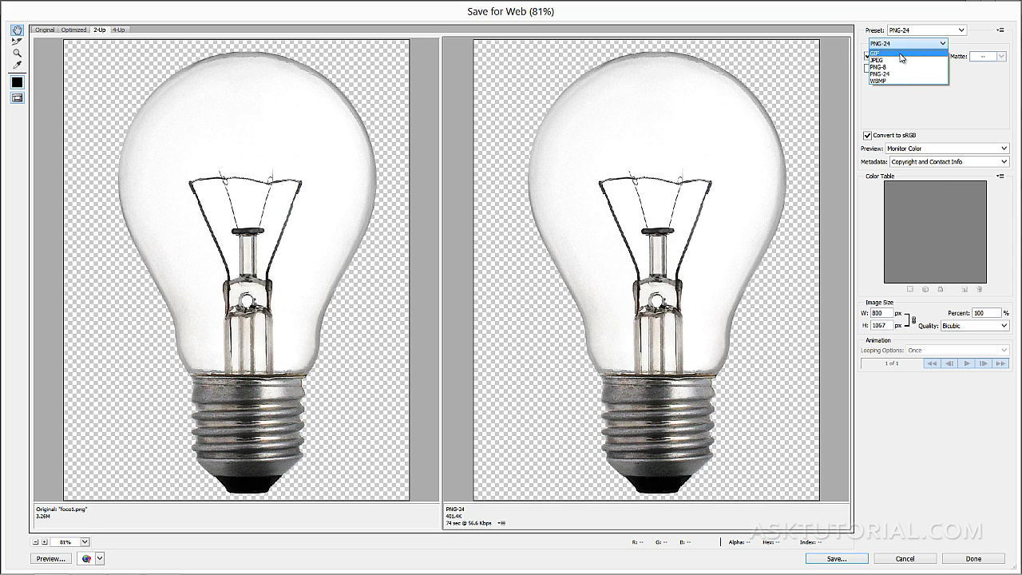
{"action": "left_click", "coordinate": [901, 53]}
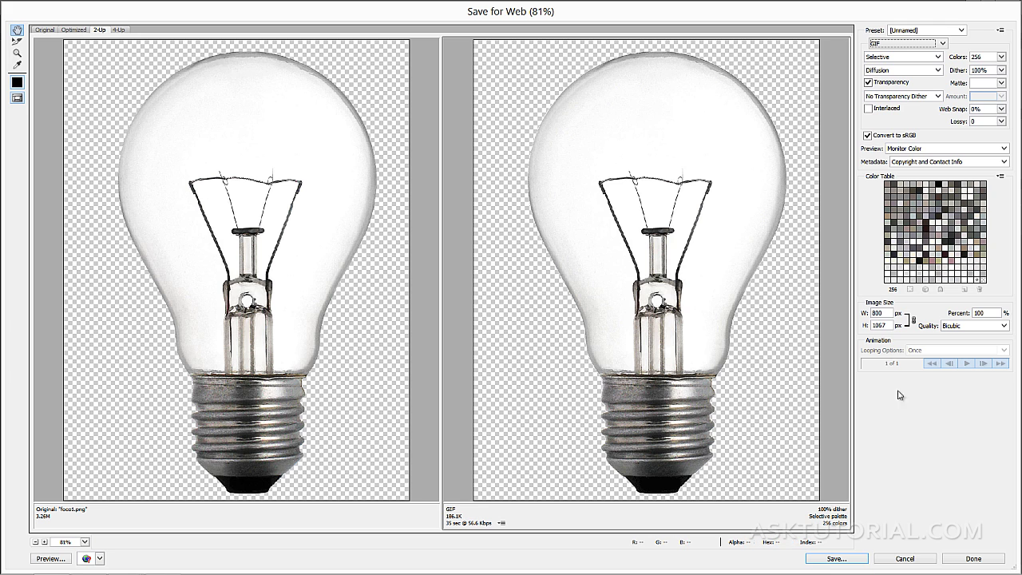
{"action": "left_click", "coordinate": [908, 559]}
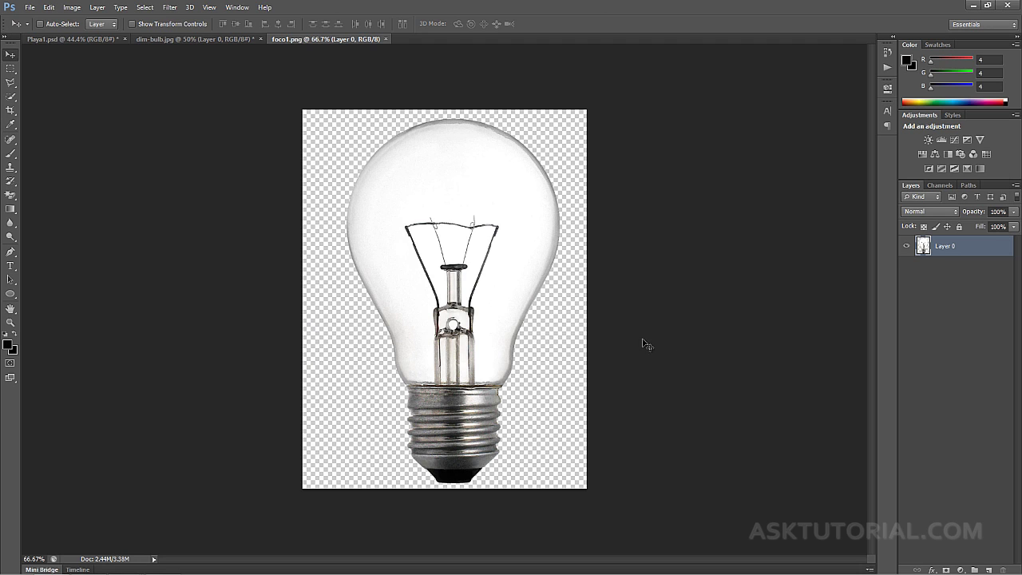